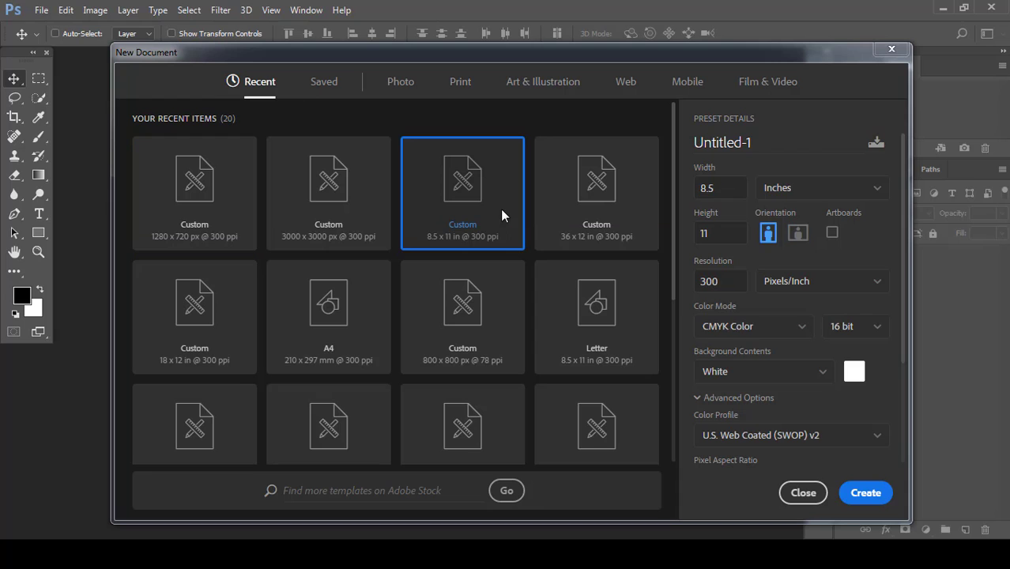
Step: Create a white 8.5 × 11 inch, 300 pixels/inch, 16-bit CMYK document and convert its background to a regular layer
left_click(885, 492)
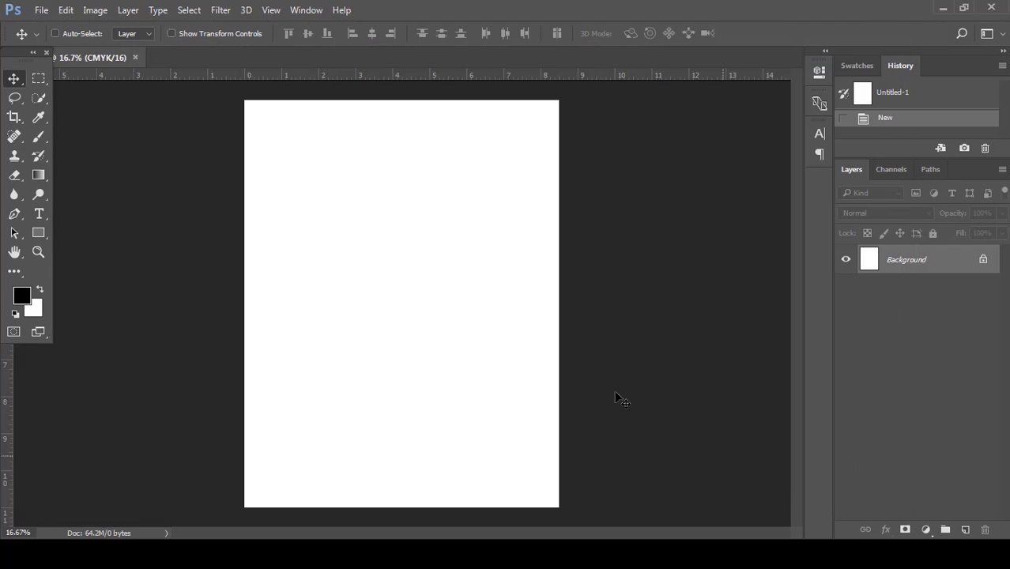
double_click(942, 271)
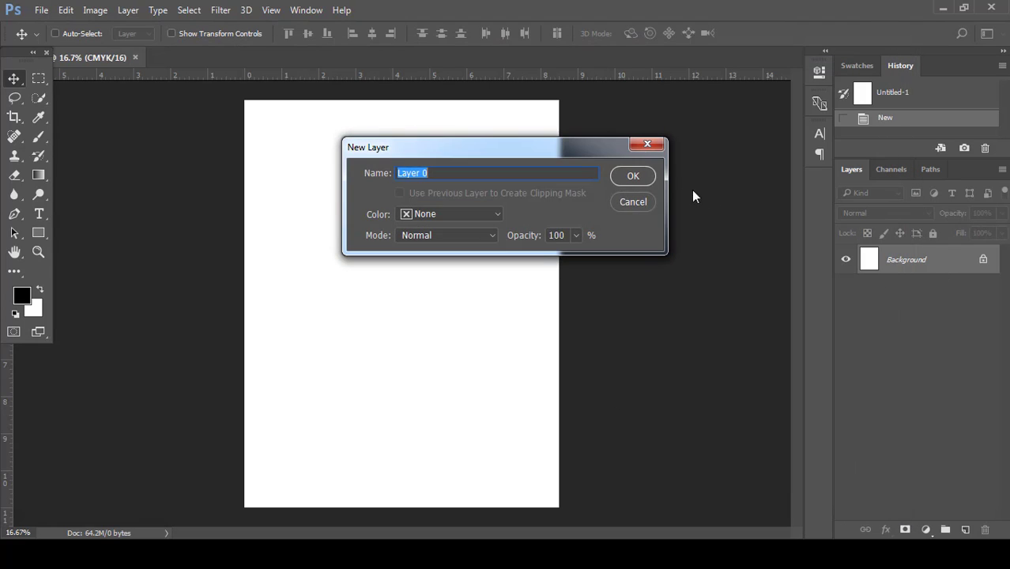
left_click(641, 173)
Step: Draw an ellipse in Shape mode, about 2154 × 2202 px, over the upper-left part of the page
left_click(14, 213)
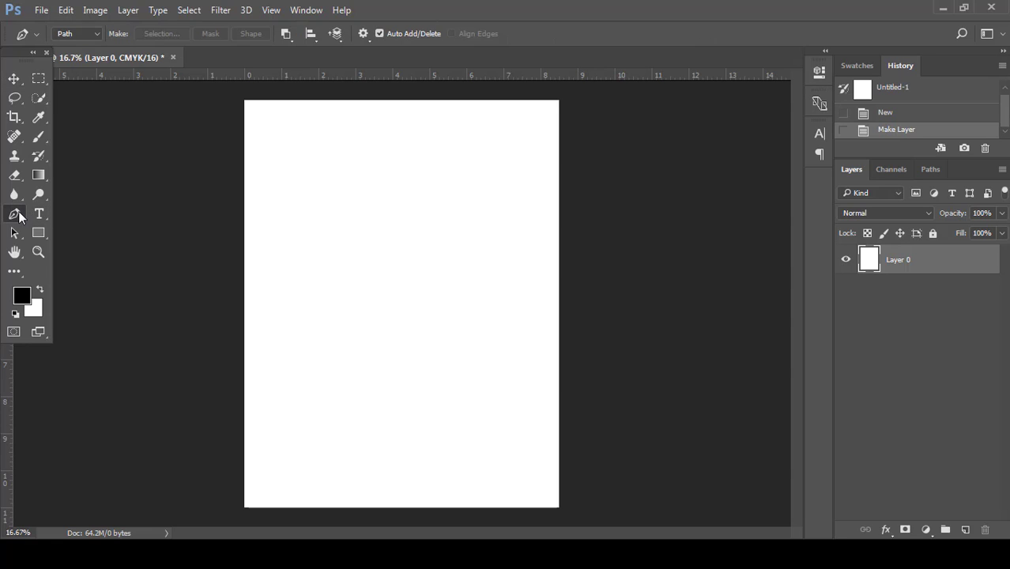
left_click(71, 36)
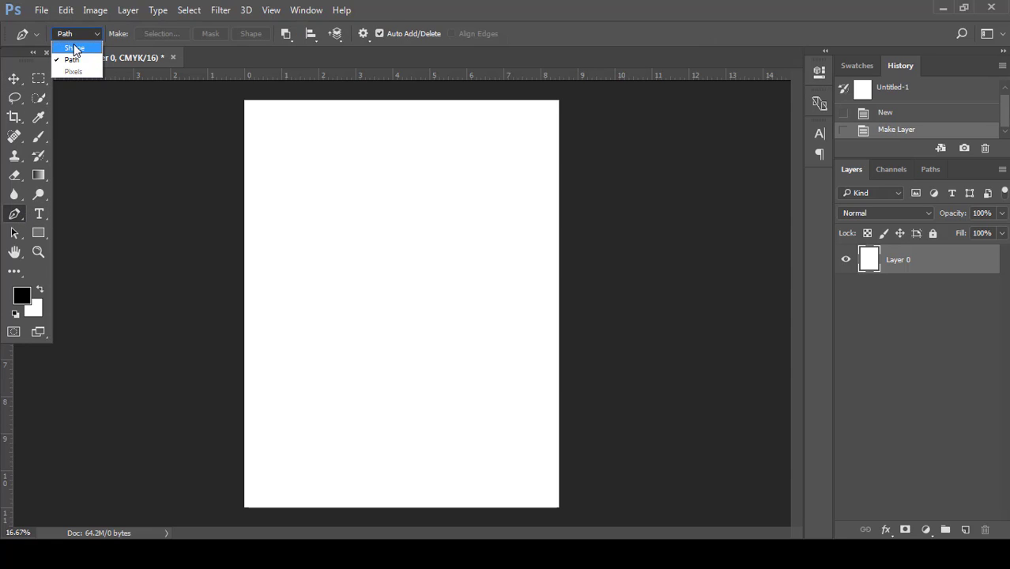
left_click(75, 46)
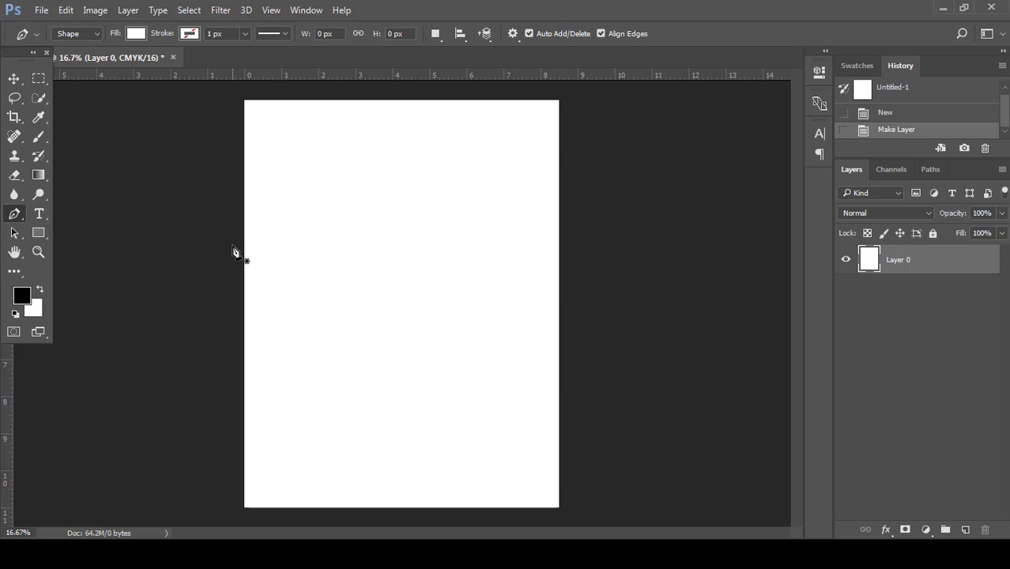
left_click(32, 236)
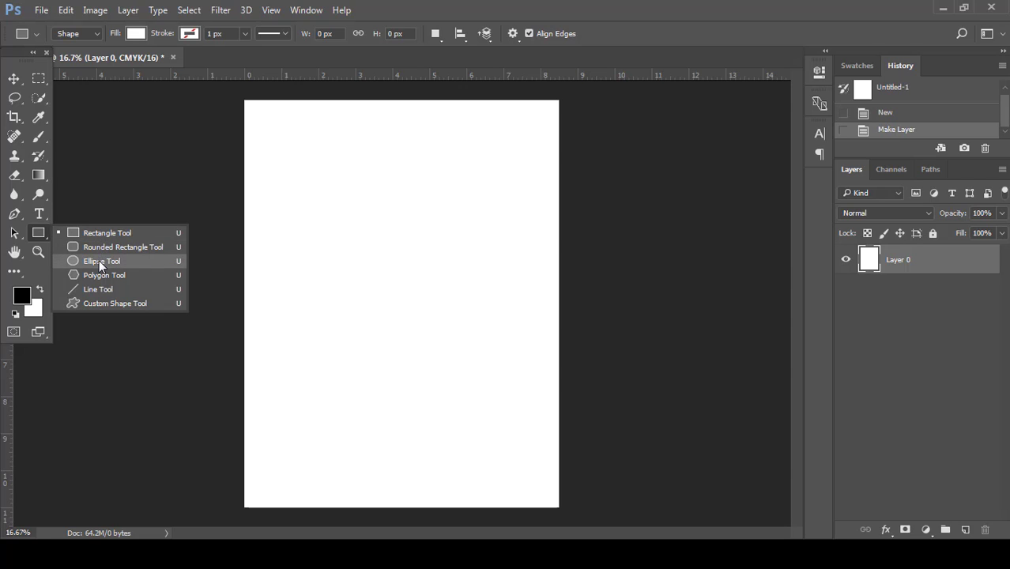
left_click(36, 235)
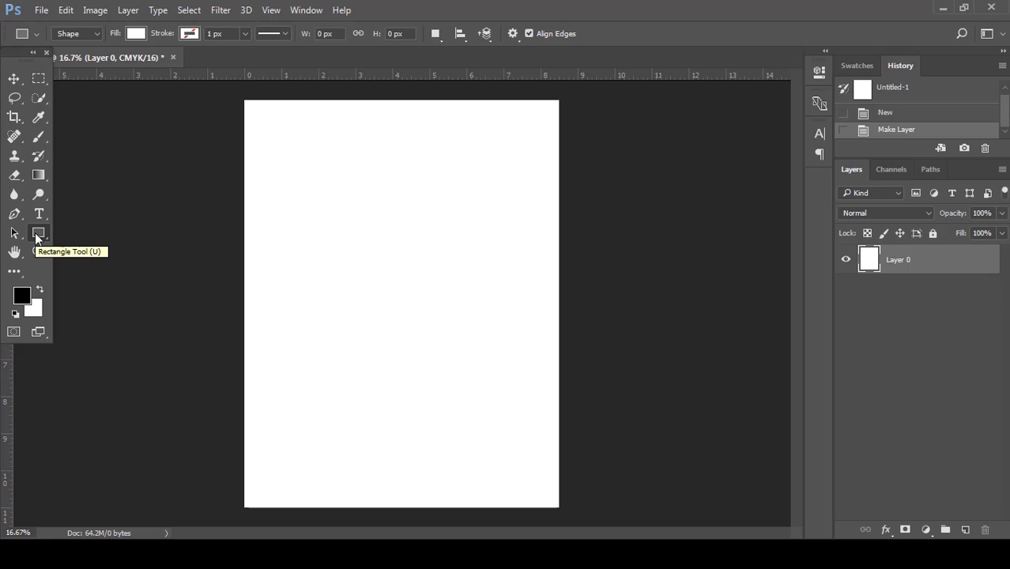
left_click(37, 235)
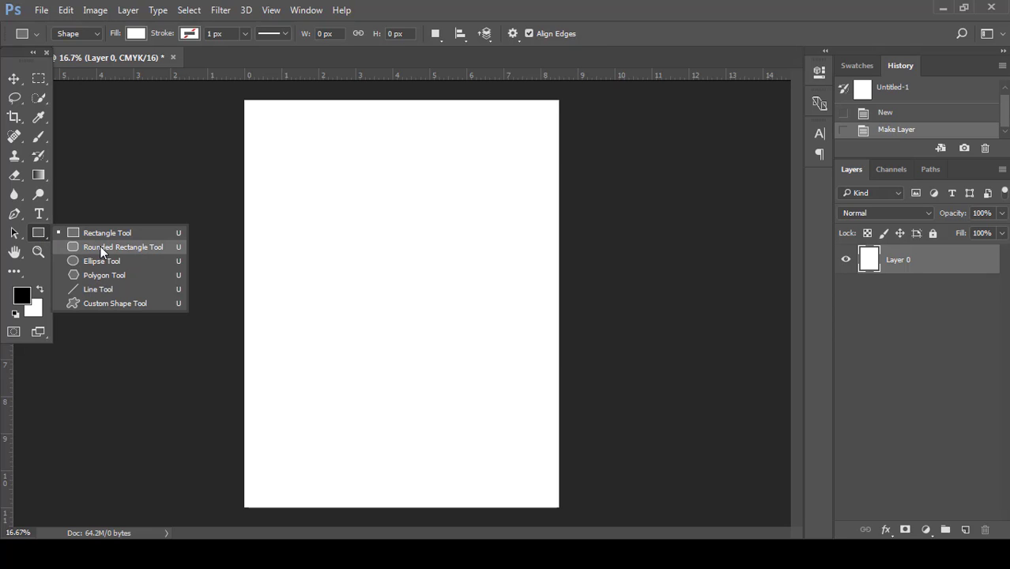
left_click(98, 262)
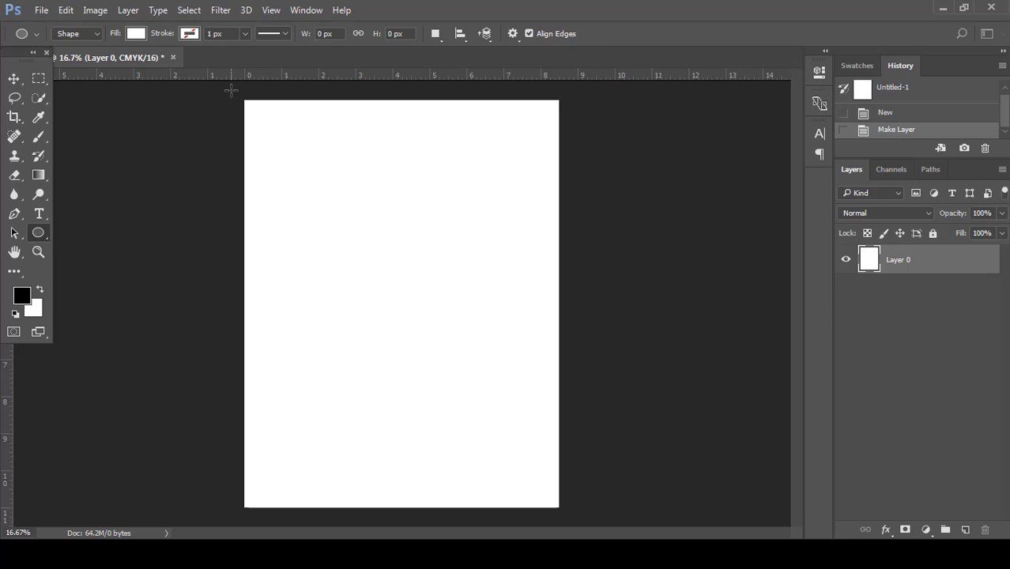
left_click_drag(231, 90, 496, 360)
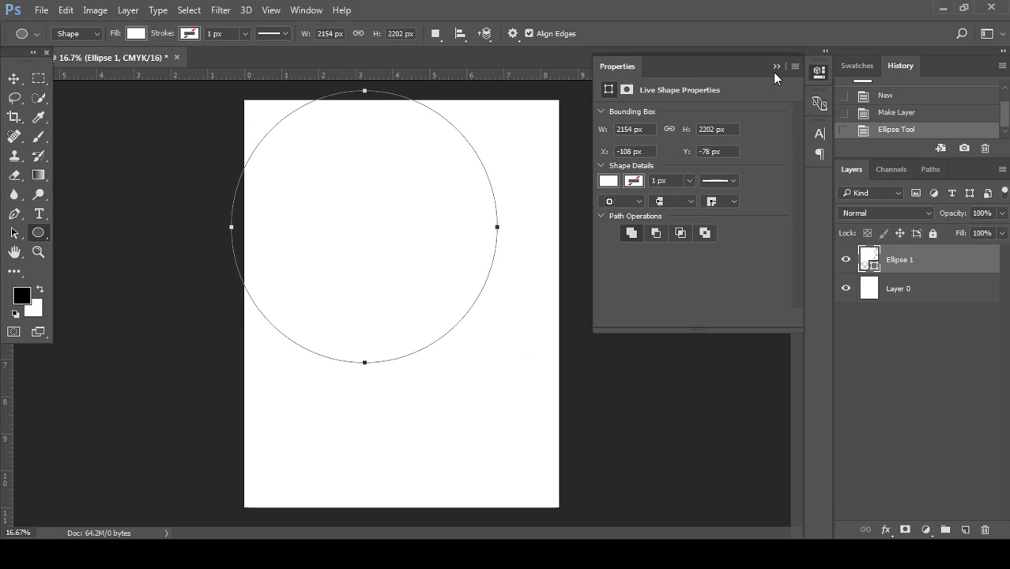
left_click(777, 67)
Step: Fill the ellipse with grey and move it so the page's upper-left corner crops it
left_click(135, 34)
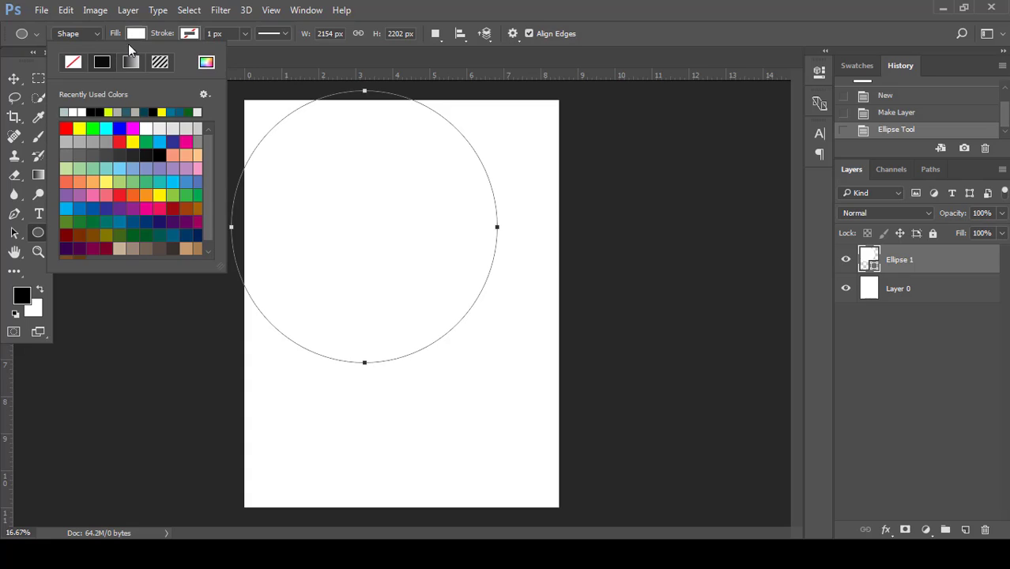
left_click(117, 111)
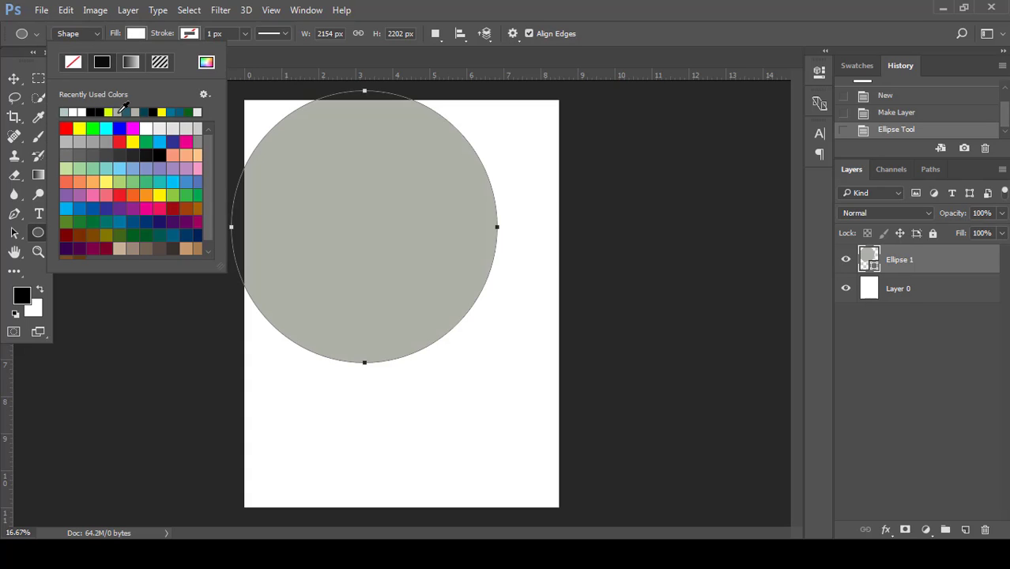
left_click(13, 78)
left_click_drag(310, 174, 339, 166)
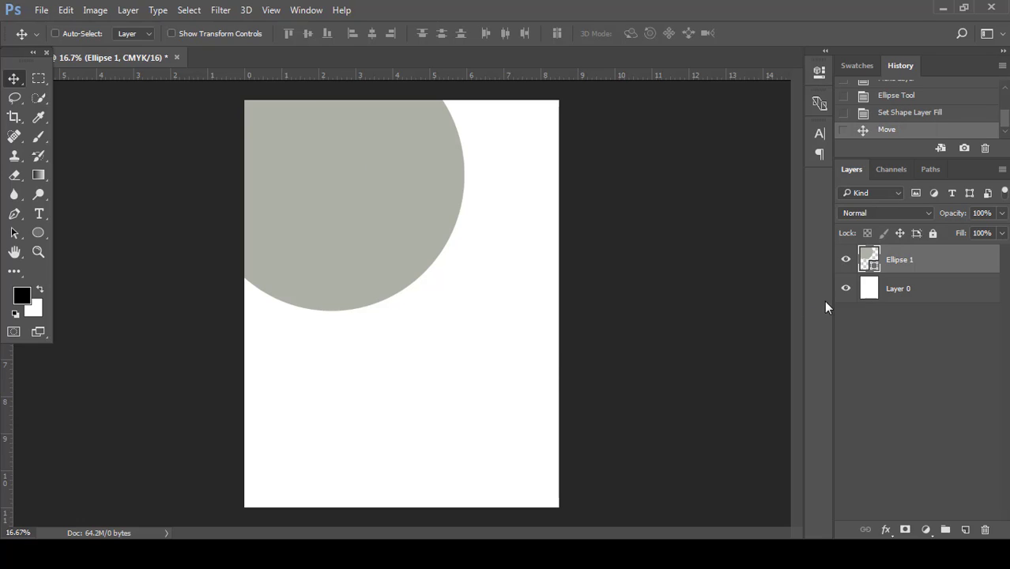
Step: Duplicate the ellipse layer and move the copy down towards the page's right edge
right_click(936, 263)
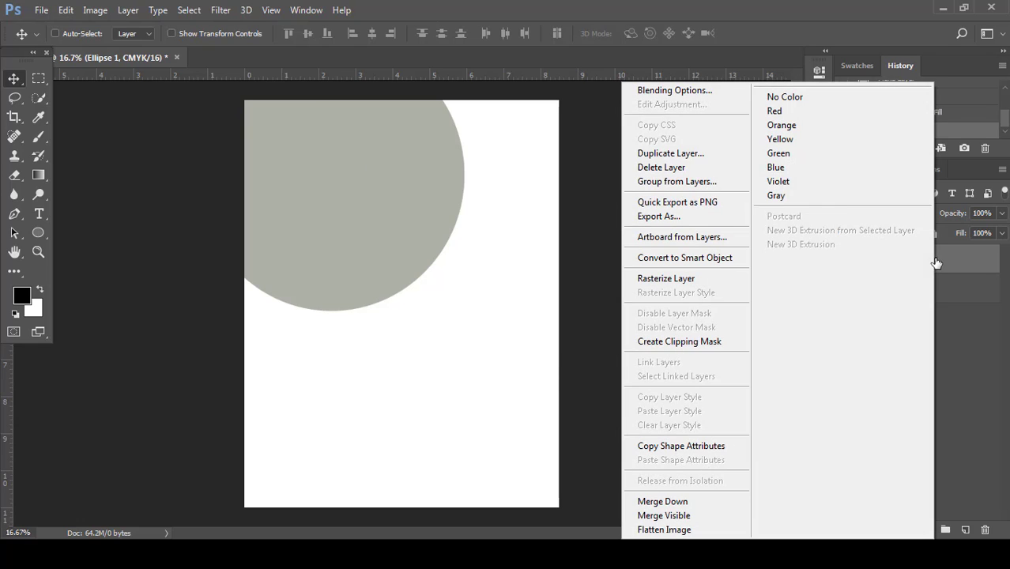
left_click(658, 156)
left_click(636, 161)
left_click_drag(427, 223, 577, 341)
Step: Scale the copied circle down to roughly half size and position it overlapping the large circle and the page's right edge
key("ctrl+t")
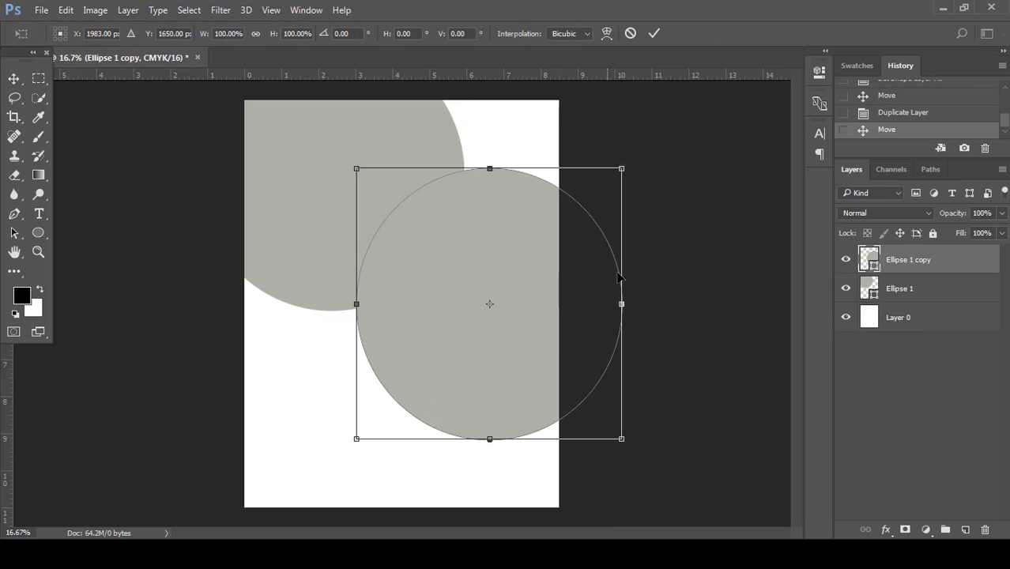
left_click_drag(621, 169, 564, 225)
left_click_drag(532, 337, 526, 315)
left_click_drag(559, 203, 553, 208)
left_click_drag(530, 295, 537, 297)
left_click(653, 35)
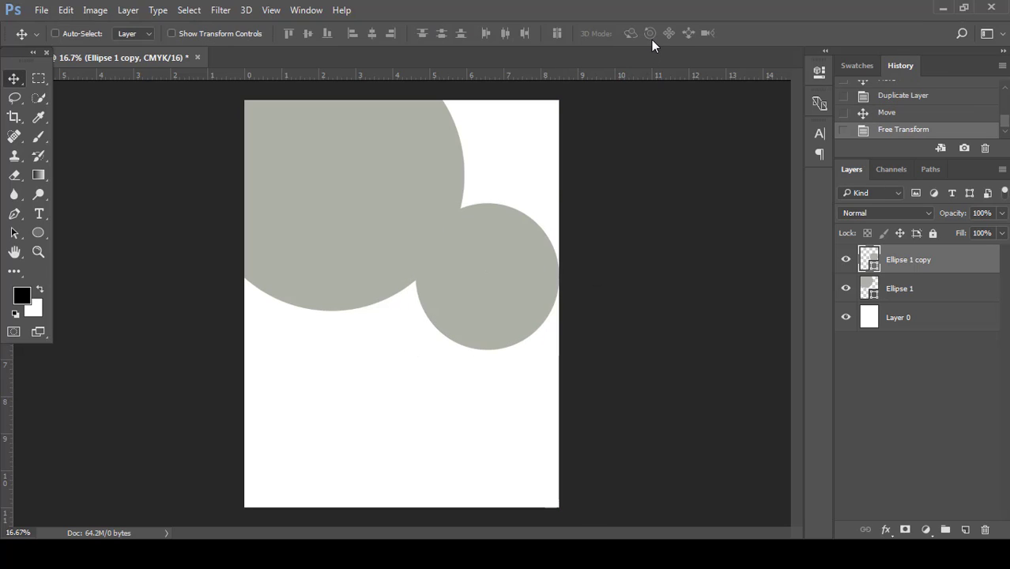
left_click_drag(541, 300, 545, 303)
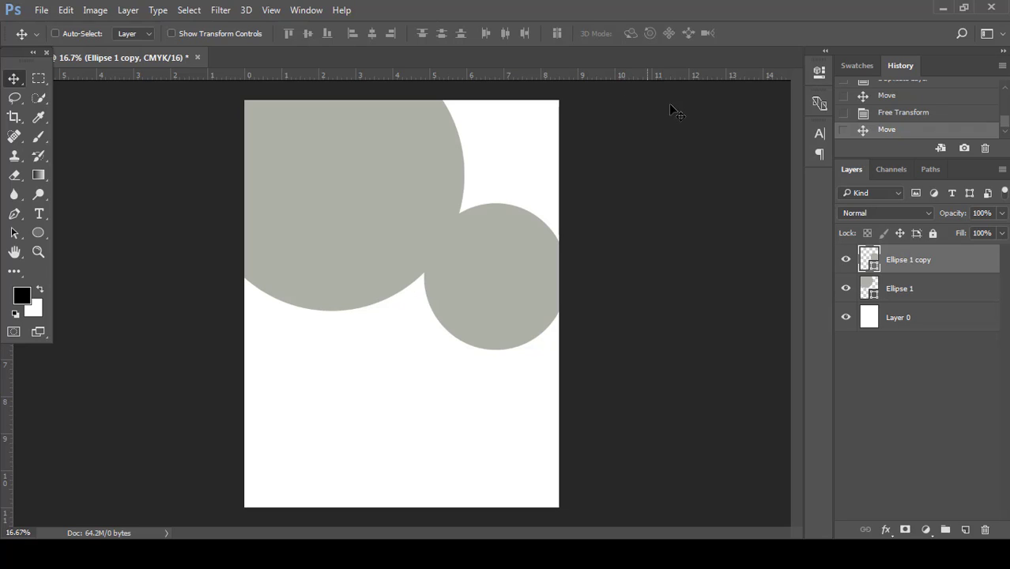
Step: Select Layer 0 and open the images bald-eagle-1728739_1920 and owl-50267_1920 from the Downloads folder
left_click(951, 320)
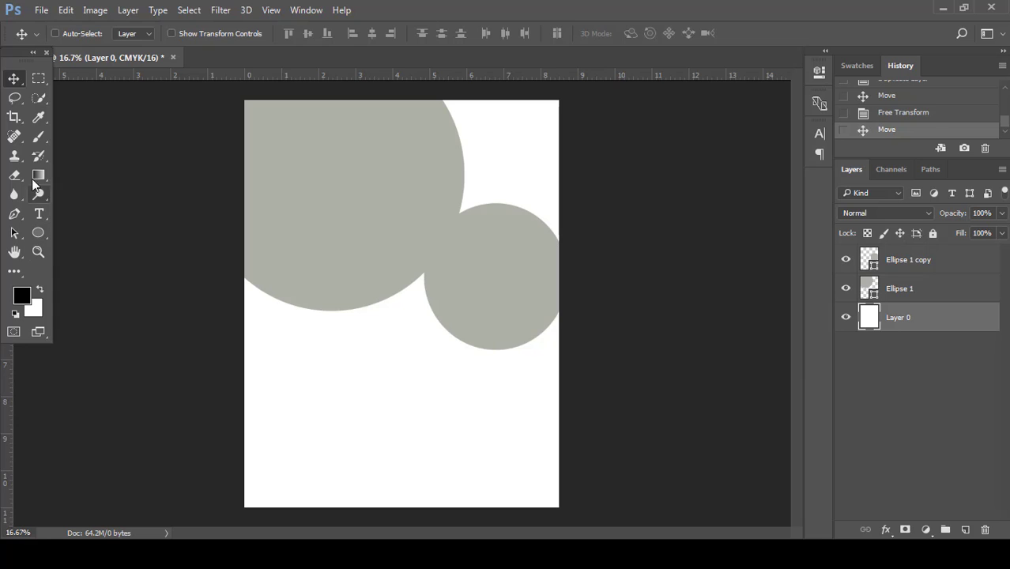
left_click(41, 9)
left_click(68, 43)
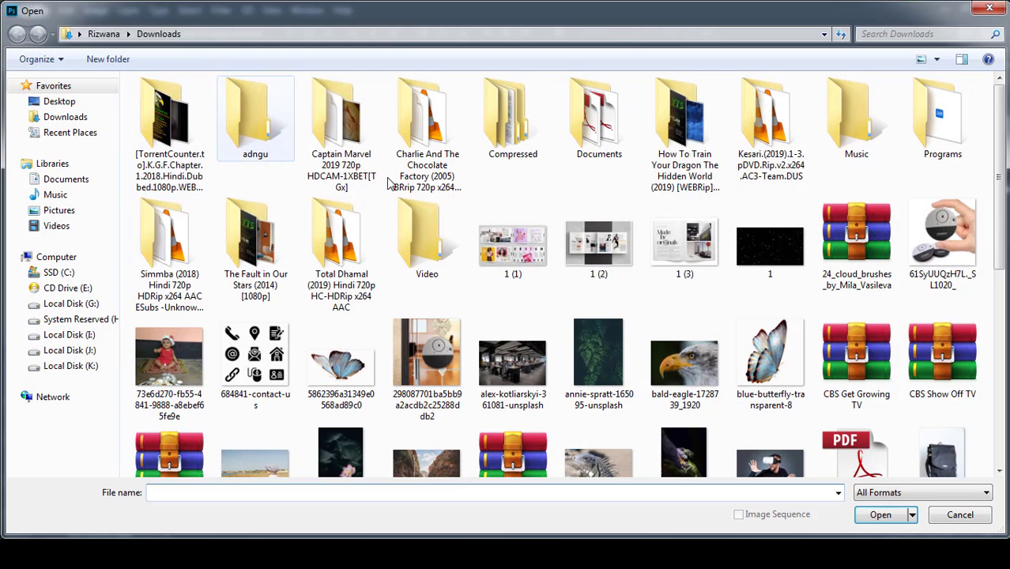
scroll(1003, 275, "down", 3)
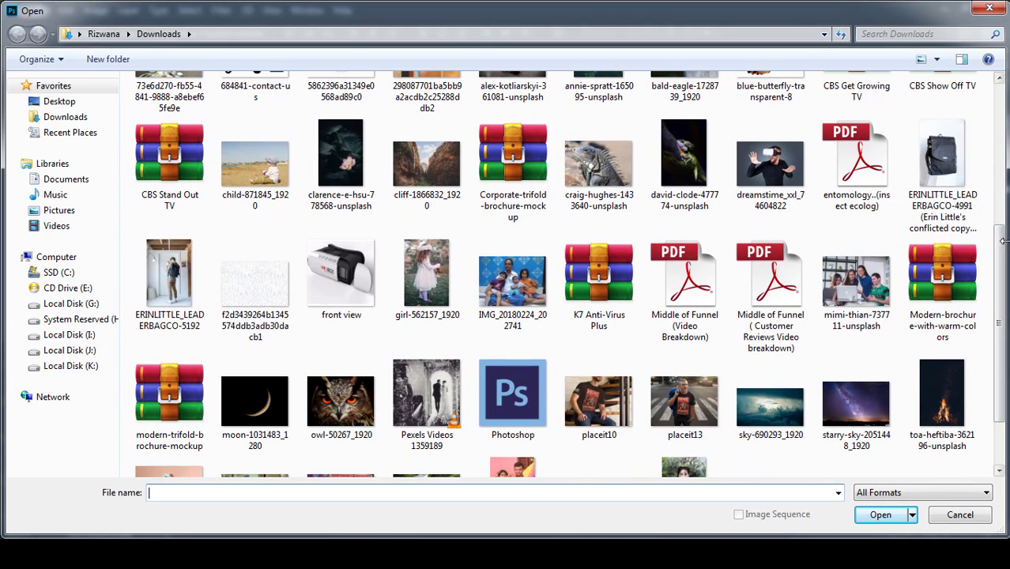
left_click_drag(1003, 251, 1003, 206)
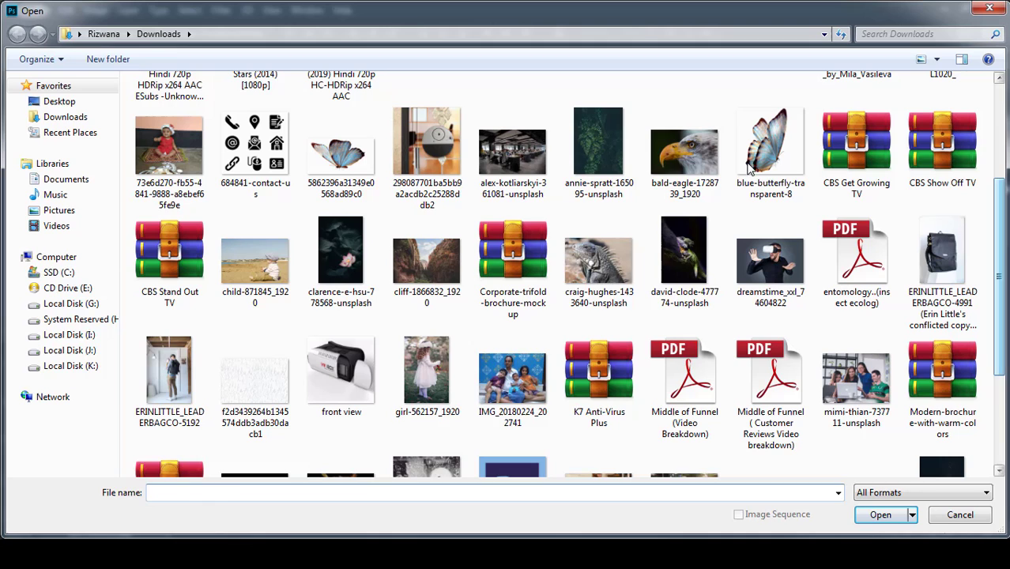
left_click(685, 150)
scroll(1002, 292, "down", 3)
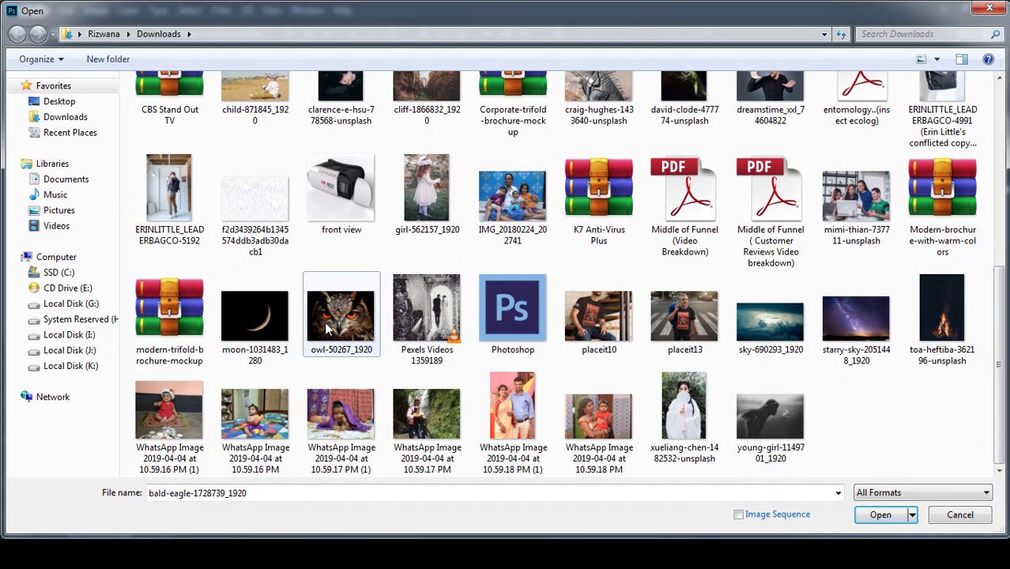
left_click(328, 331, "ctrl")
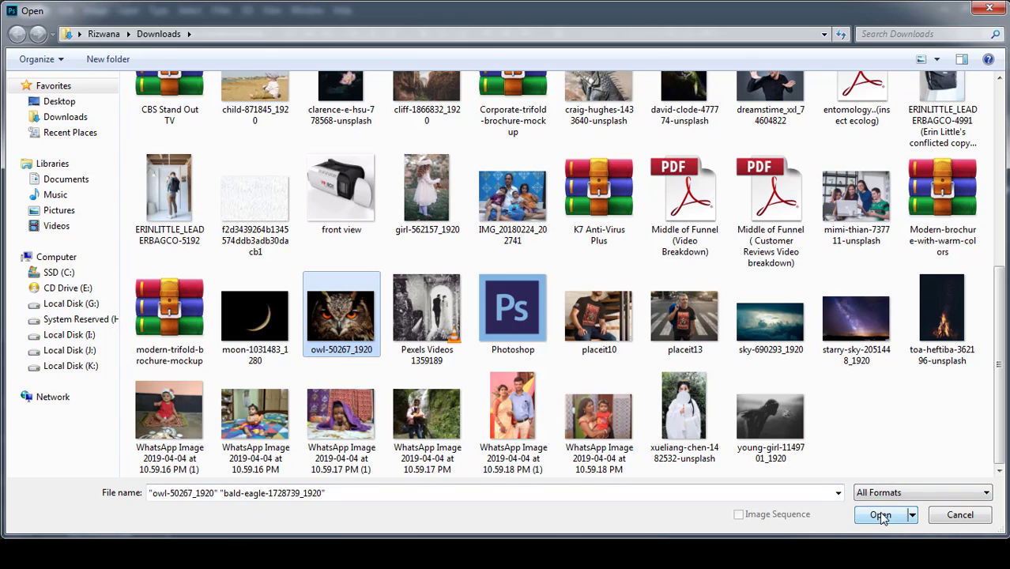
left_click(881, 516)
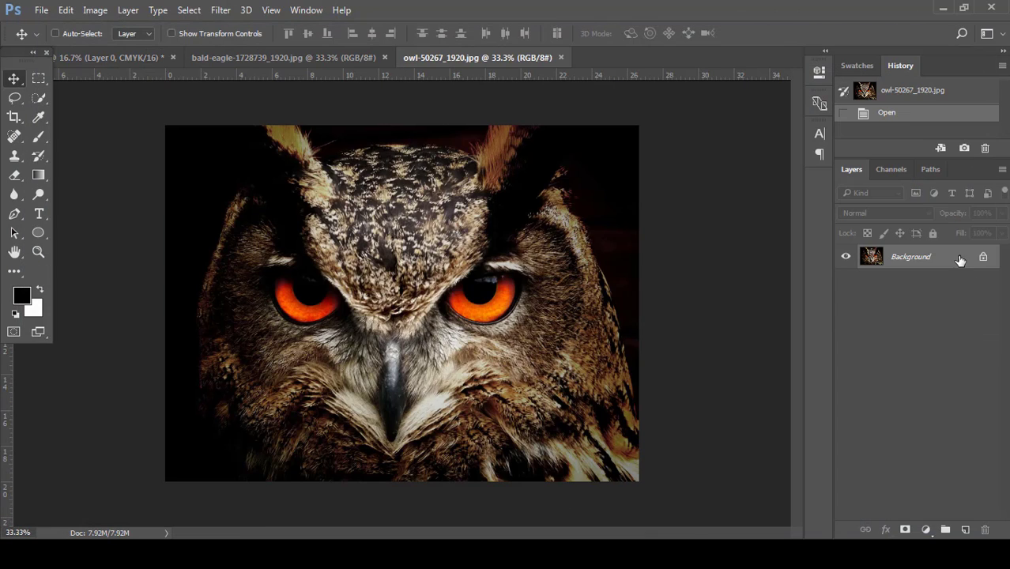
Step: Convert the owl photo's background to a regular layer and copy it into the page document, accepting the depth difference
double_click(959, 259)
left_click(633, 174)
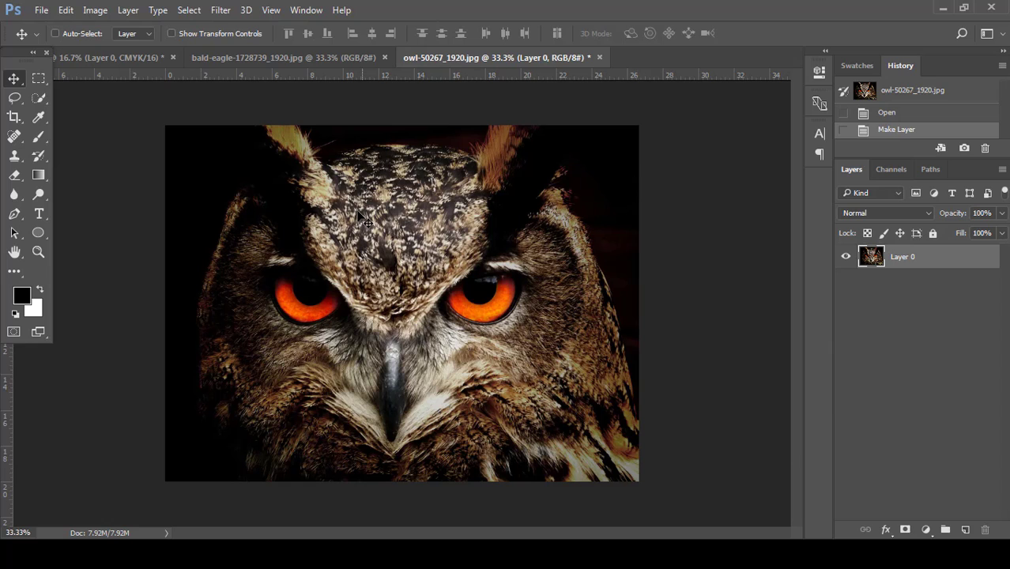
left_click_drag(363, 221, 336, 210)
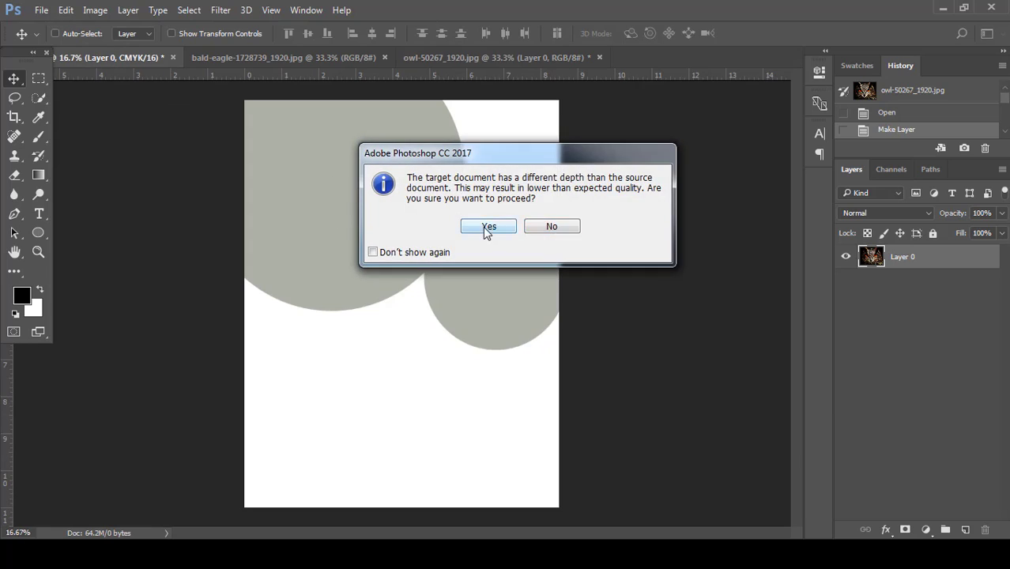
left_click(489, 227)
Step: Clip the owl photo to the large circle directly beneath it and scale it to about 120.89% so it covers the circle
left_click_drag(963, 328, 944, 269)
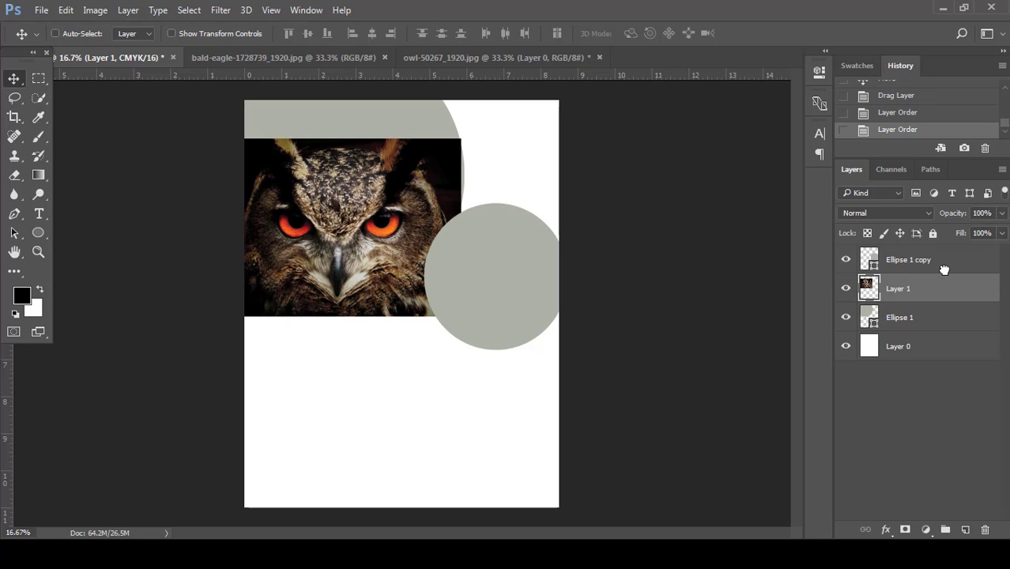
left_click(971, 302, "alt")
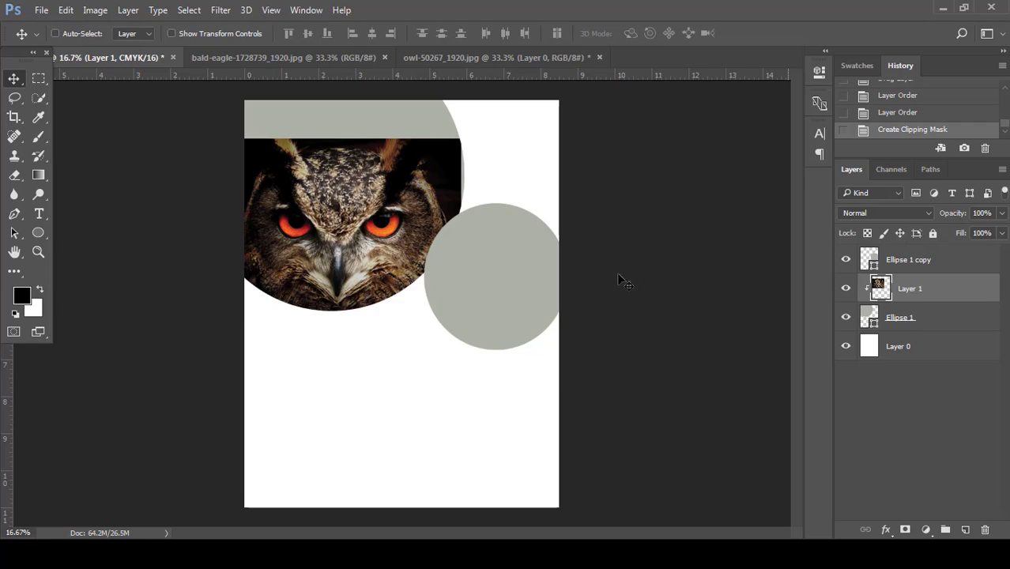
key("ctrl+t")
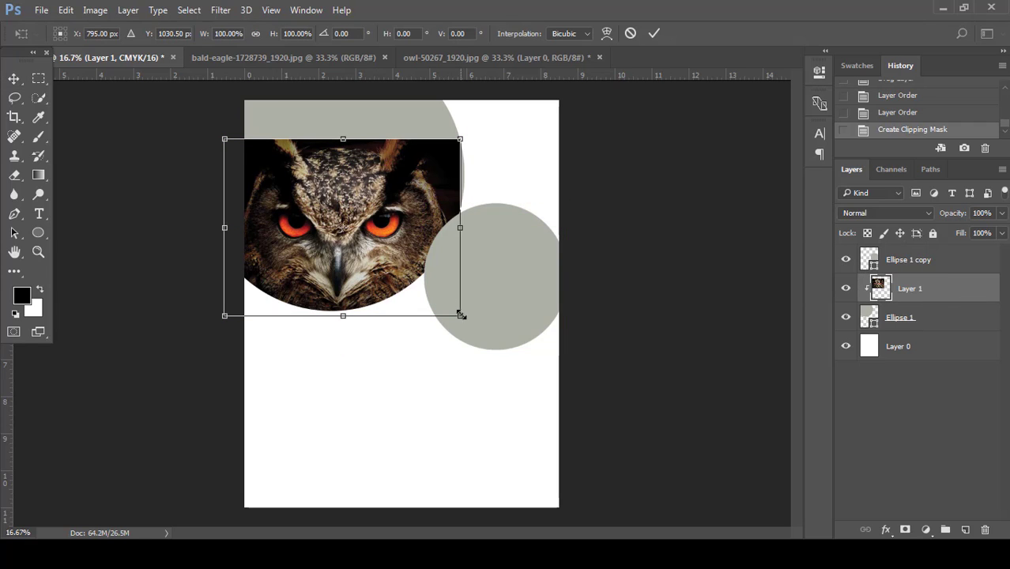
left_click_drag(461, 315, 472, 334)
mouse_move(407, 254)
left_mouse_down()
mouse_move(384, 237)
mouse_move(408, 238)
left_mouse_up()
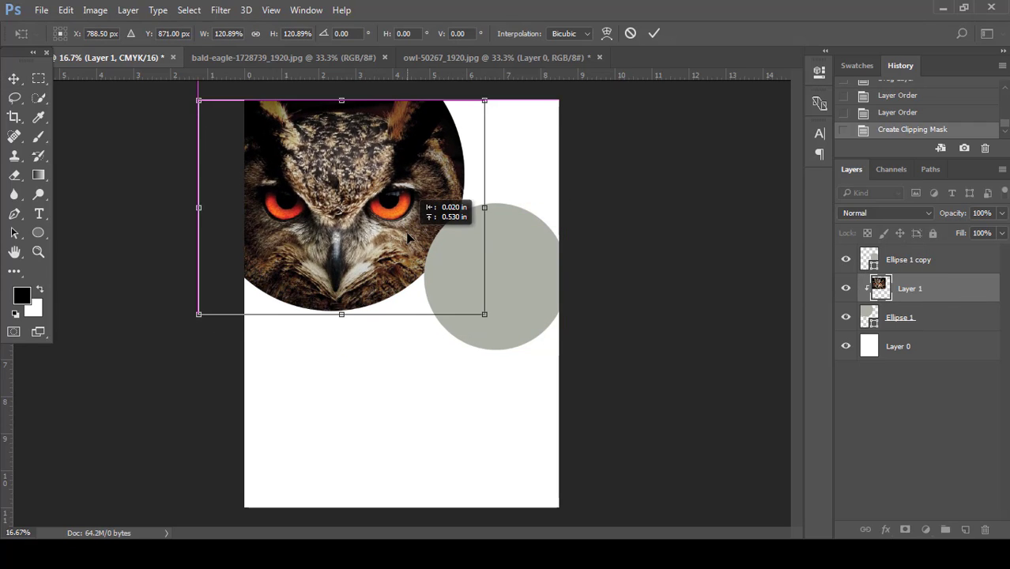
left_click(654, 33)
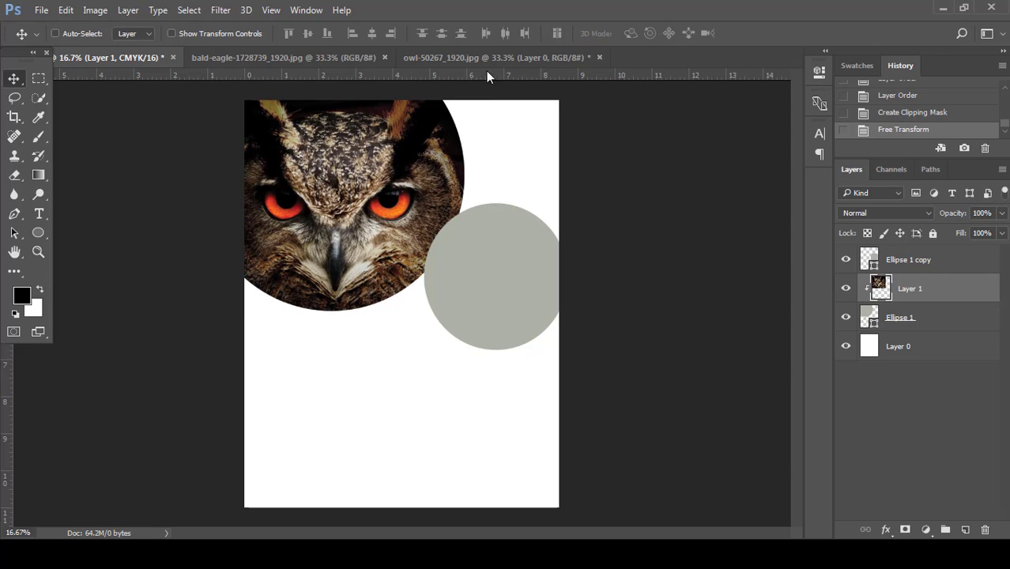
Step: Convert the bald eagle photo's background to a regular layer and copy it into the page document, accepting the depth difference
left_click(316, 56)
double_click(958, 265)
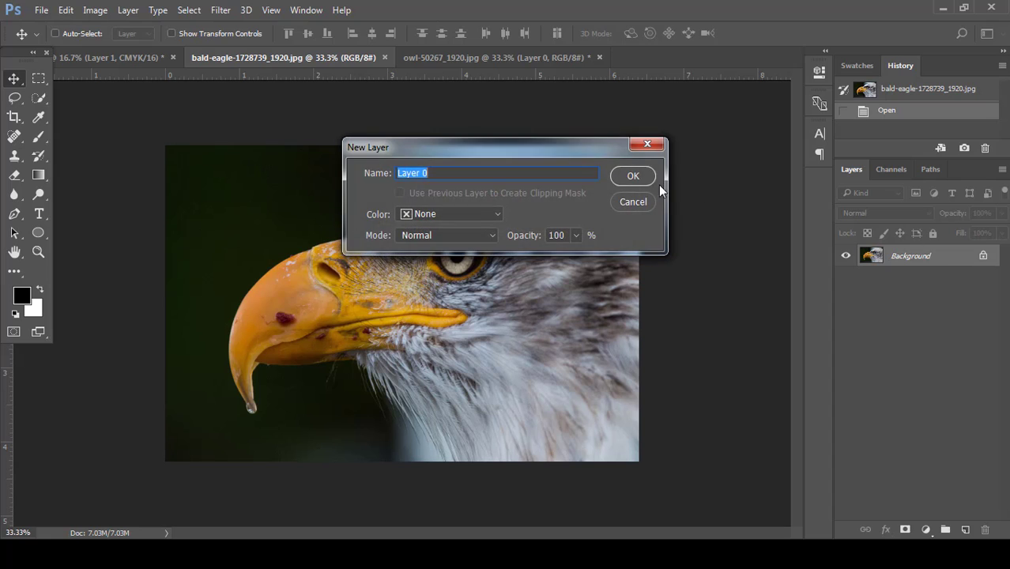
left_click(653, 177)
left_click_drag(363, 226, 498, 254)
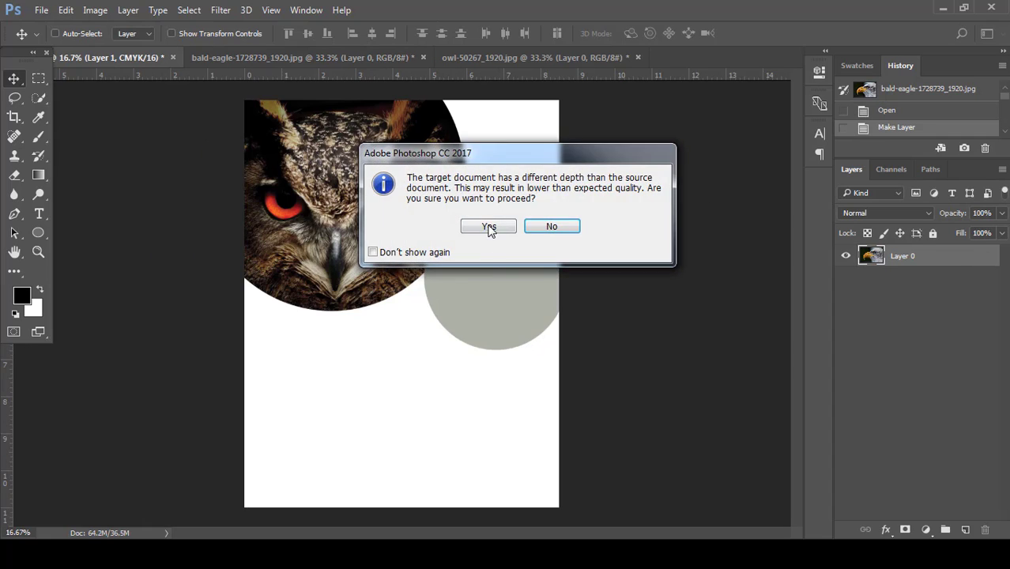
left_click(488, 227)
Step: Clip the eagle photo to the small circle, then scale it to about 97.55% and shift it so the head and beak fill the circle
left_click_drag(955, 298, 957, 257)
left_click(970, 271, "alt")
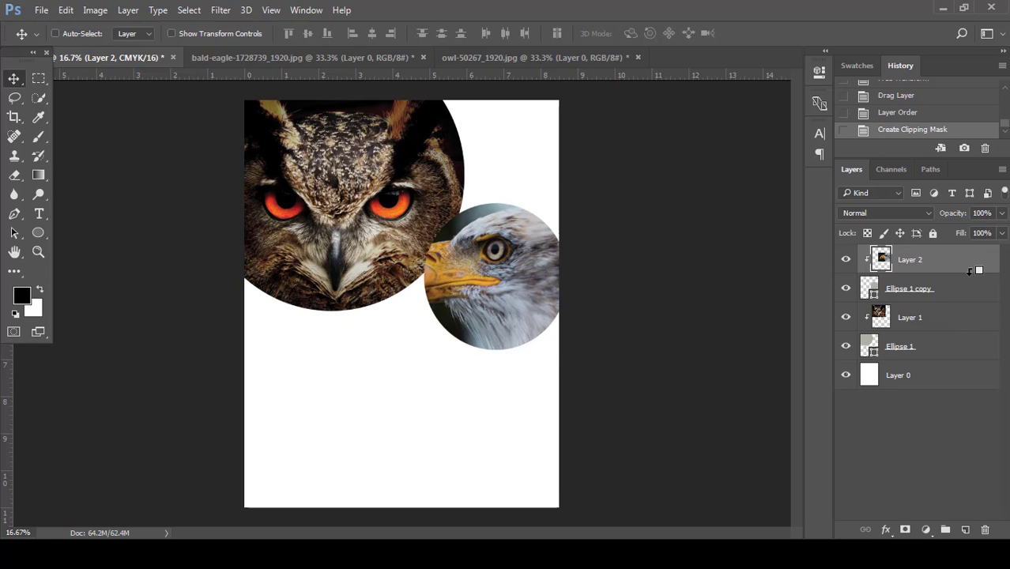
key("ctrl+t")
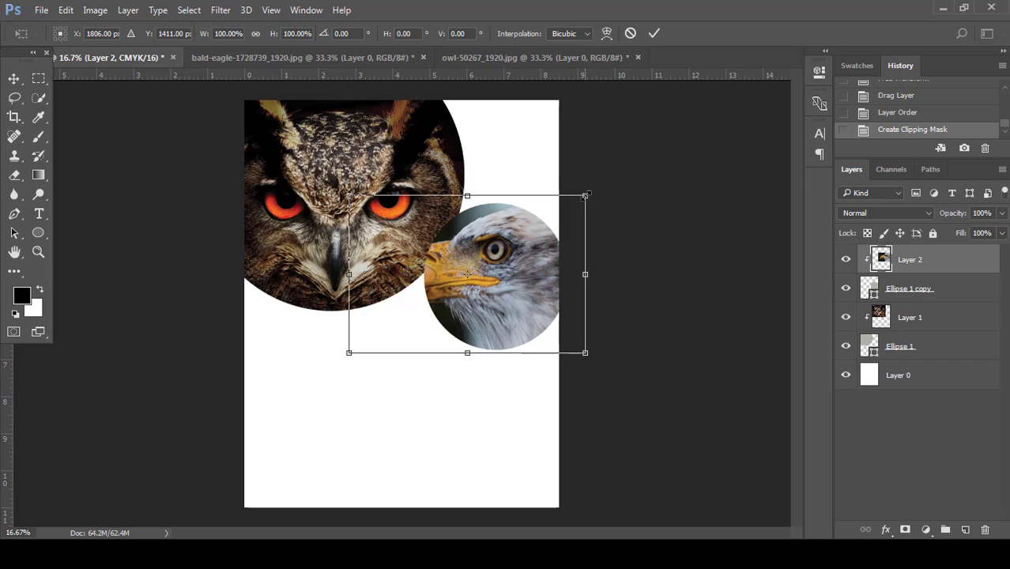
left_click_drag(544, 286, 582, 293)
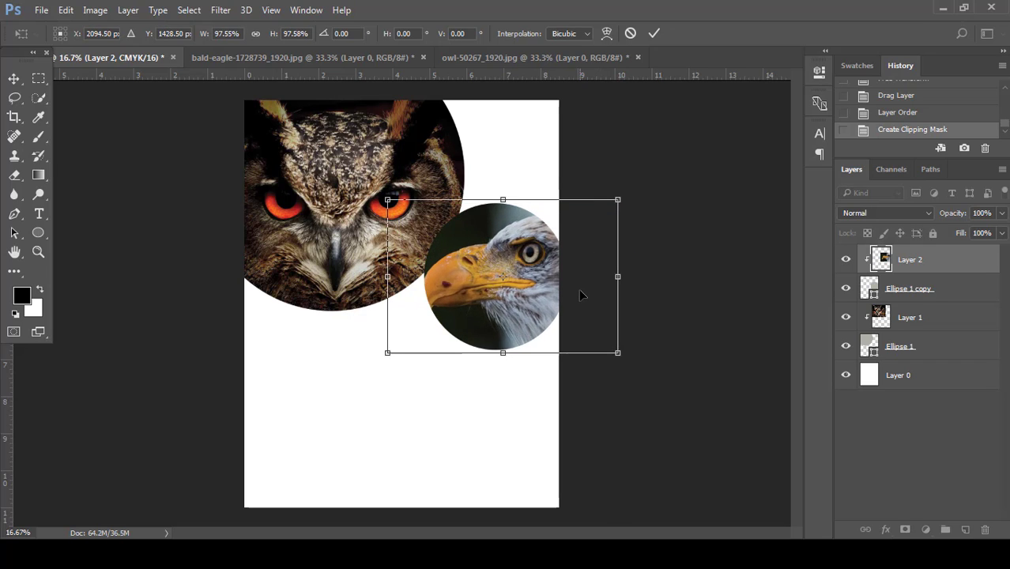
left_click(654, 34)
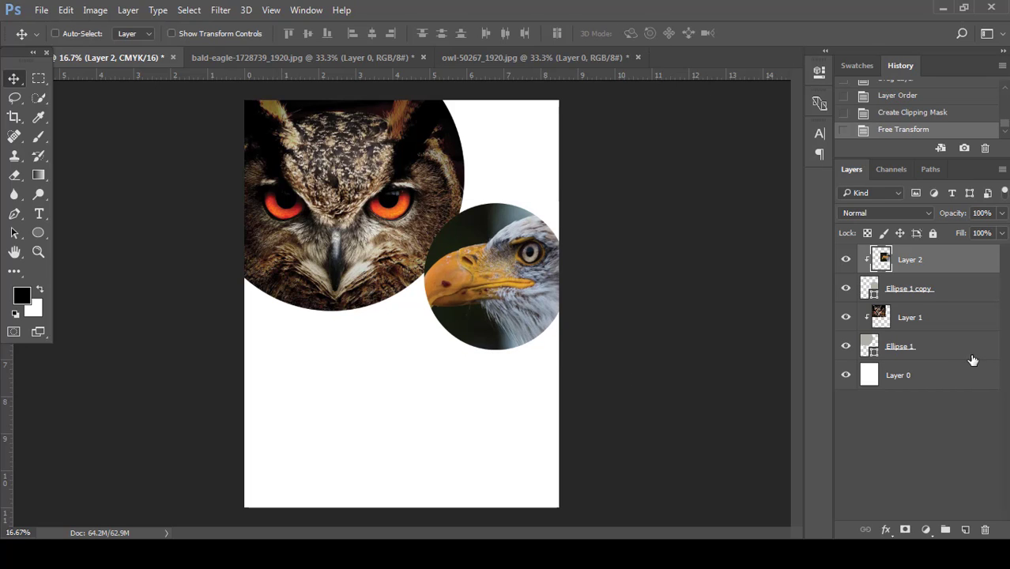
Step: Duplicate the small circle, place the duplicate beneath the original, and clip the eagle photo to the original circle again
left_click(983, 290)
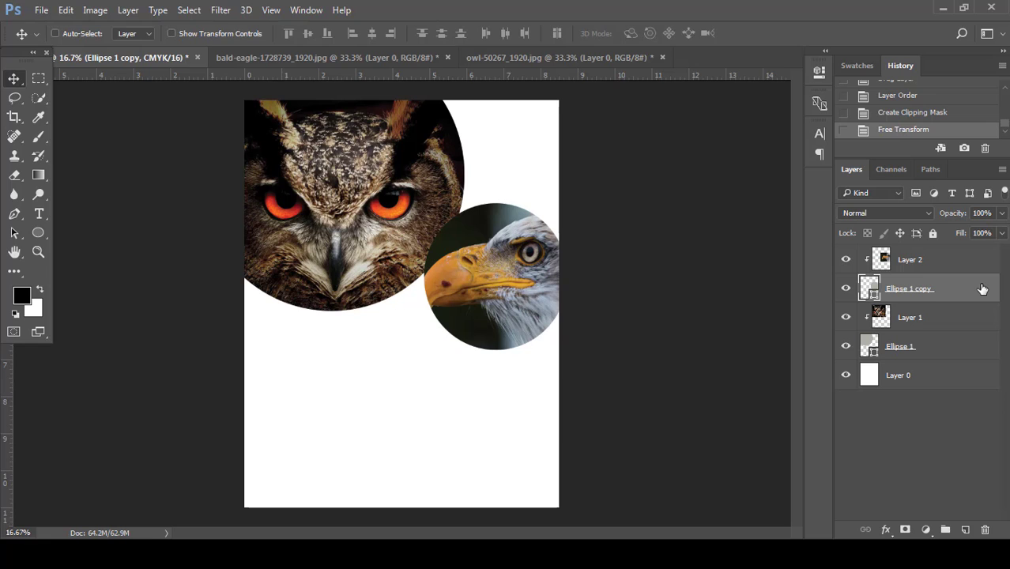
right_click(983, 290)
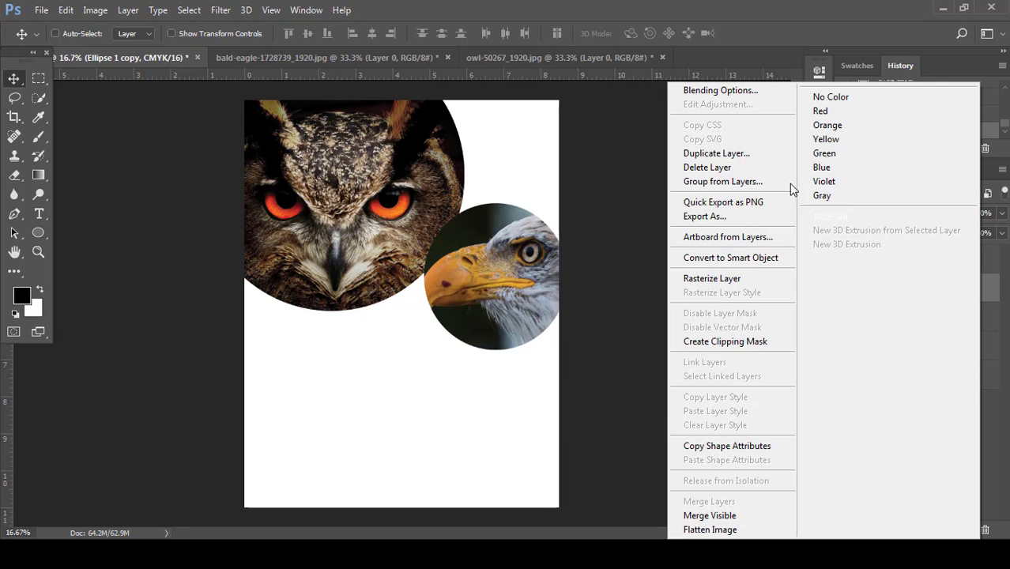
left_click(699, 151)
left_click(649, 168)
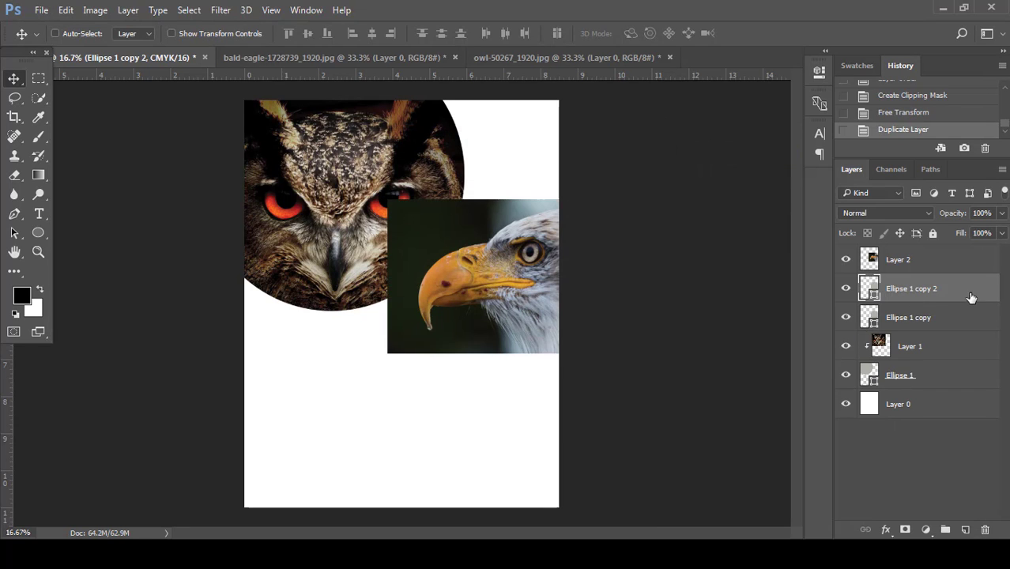
left_click_drag(971, 297, 960, 330)
left_click(949, 271)
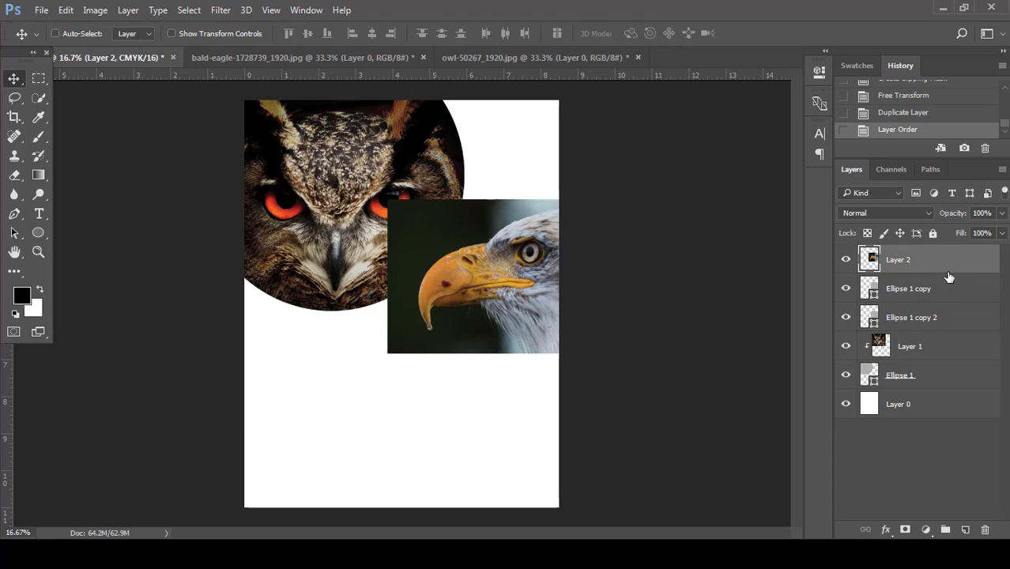
left_click(989, 270, "alt")
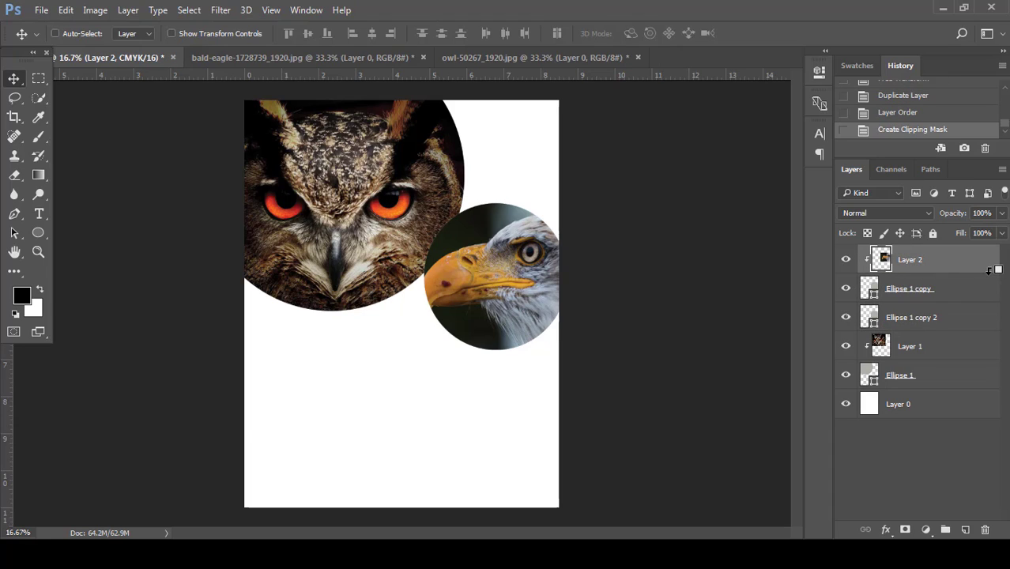
Step: Enlarge the duplicate circle behind the eagle about its center to about 1317 × 1347 px, forming a ring around the photo
left_click(961, 317)
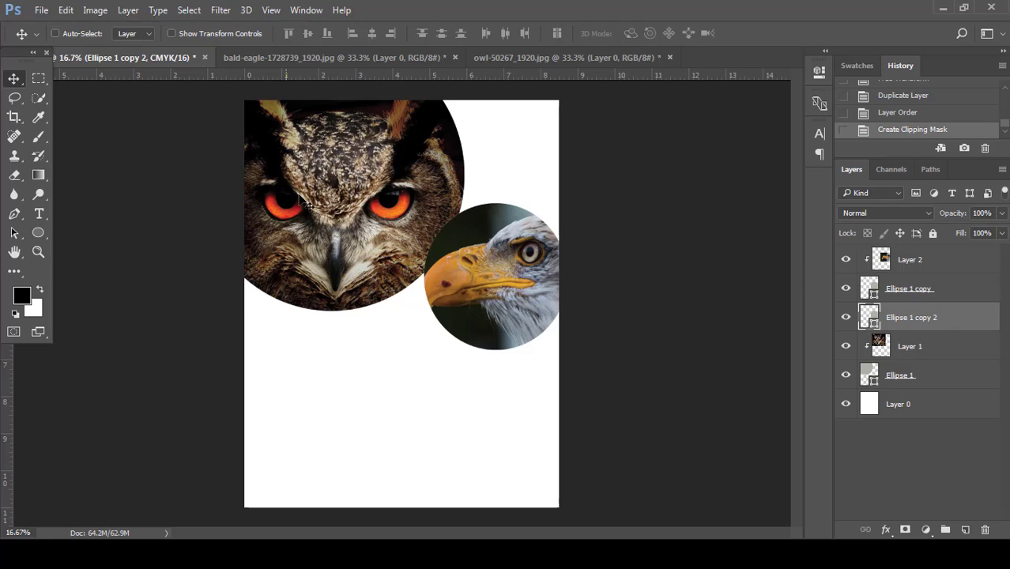
key("ctrl+t")
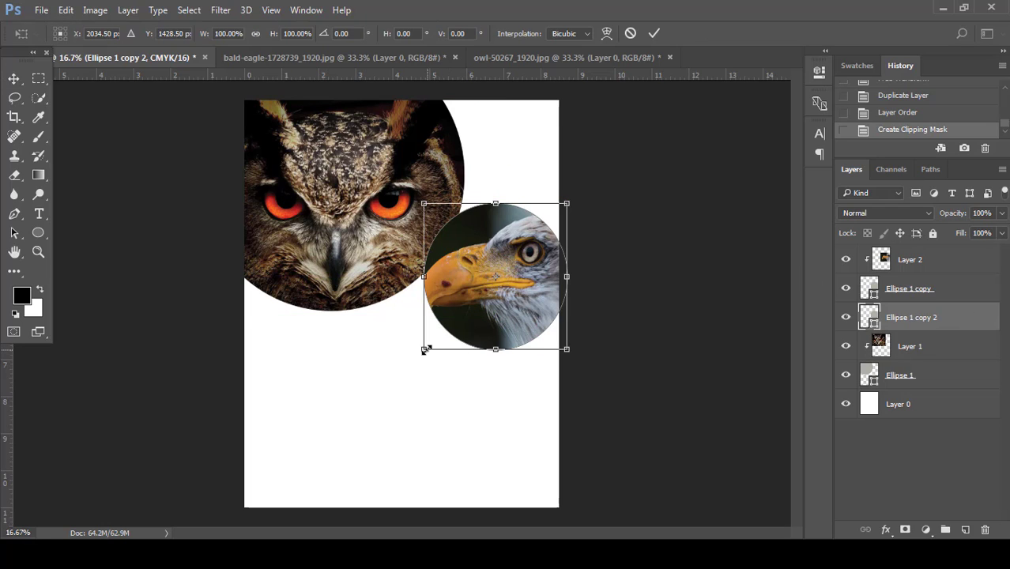
left_click_drag(425, 349, 416, 357)
left_click(653, 32)
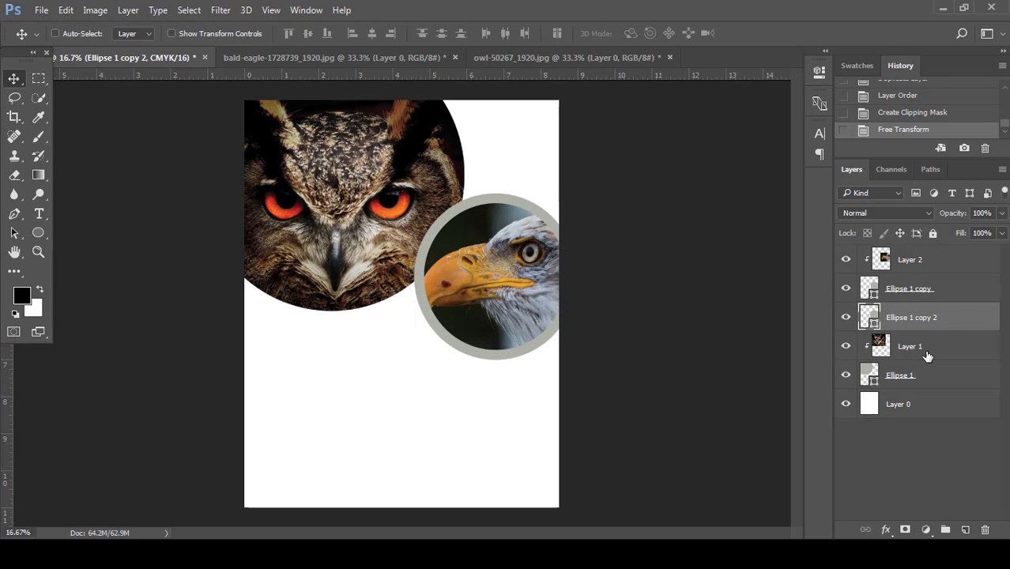
Step: Duplicate the large Ellipse 1 circle and clip the owl photo to the duplicate
left_click(947, 375)
right_click(947, 375)
left_click(691, 155)
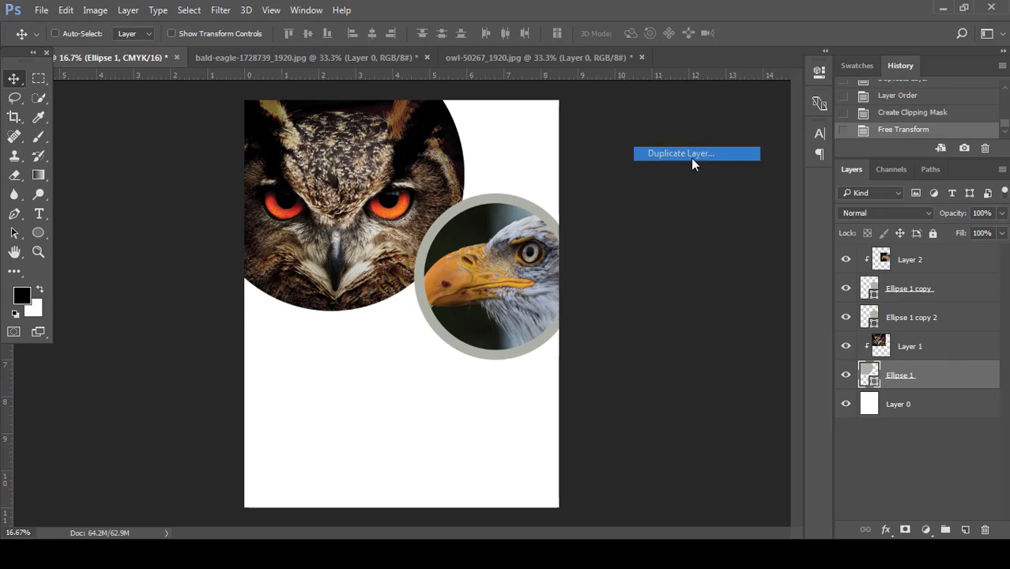
left_click(633, 166)
left_click(963, 353)
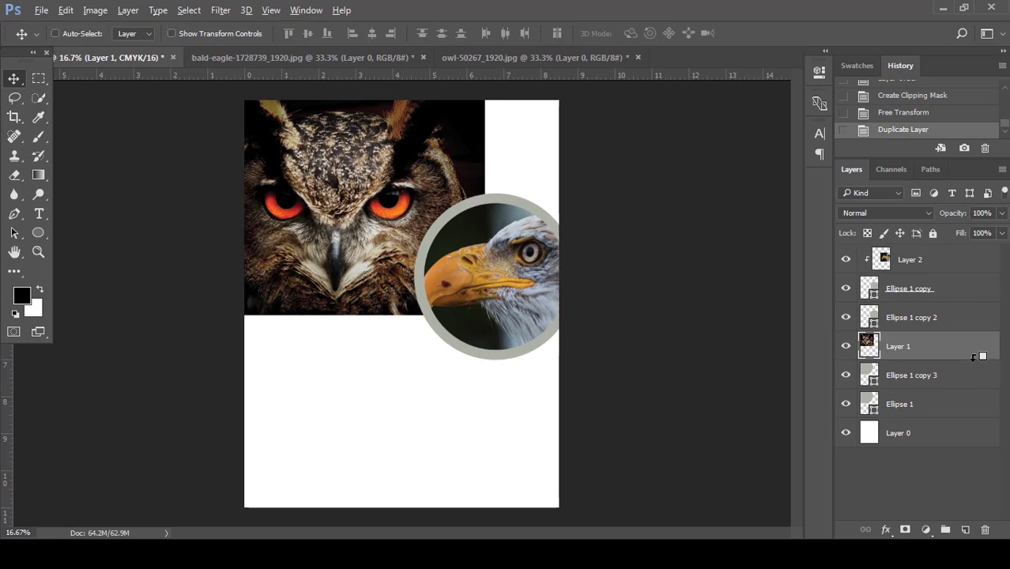
key("ctrl+alt+g")
Step: Enlarge the original large circle behind the owl to about 107.5% about its center, forming a ring around the photo
left_click(966, 401)
left_click(970, 378)
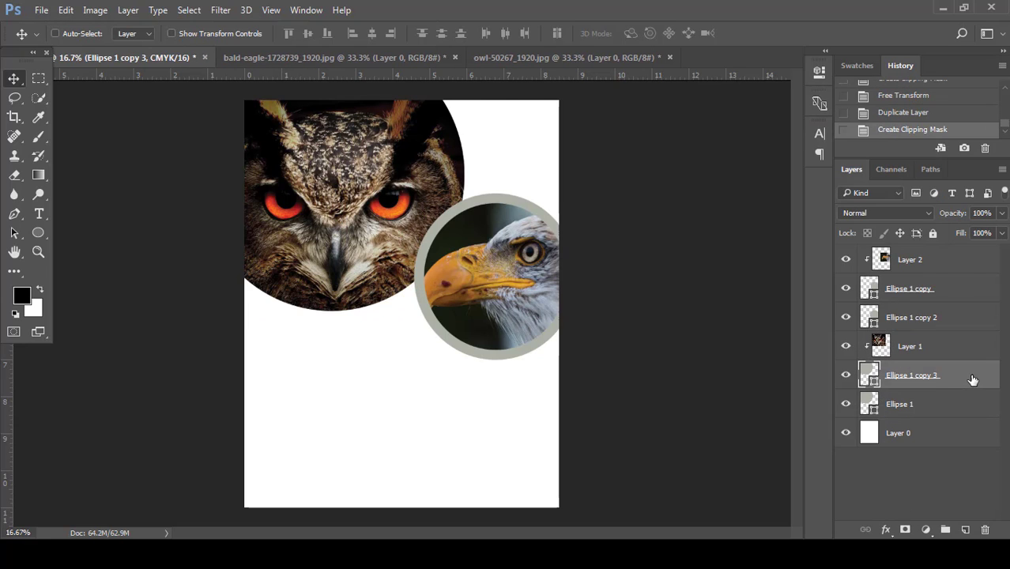
left_click(954, 406)
key("ctrl+t")
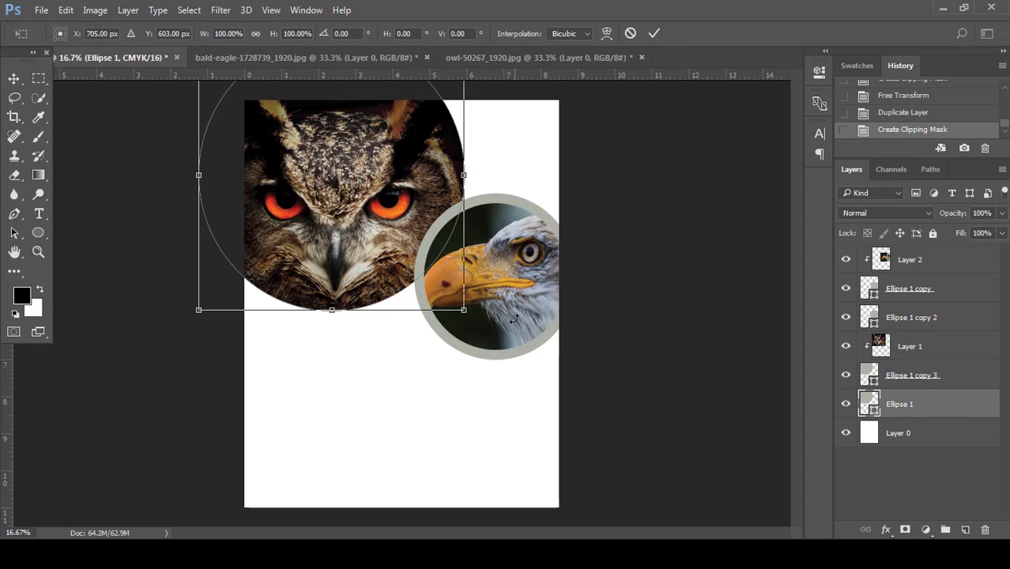
left_click_drag(468, 312, 477, 325)
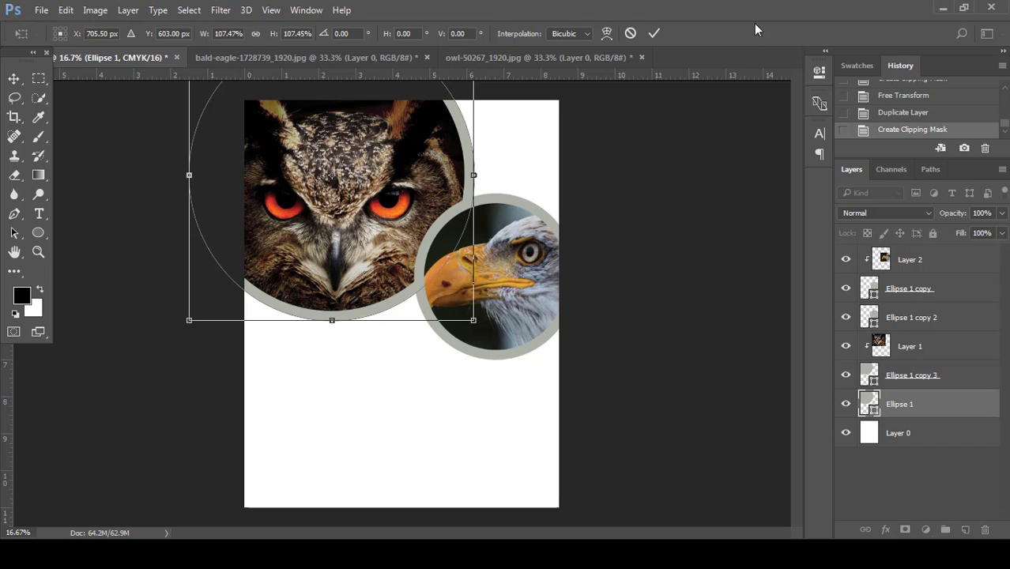
left_click(655, 34)
Step: Fill the Layer 0 background with the yellow foreground color #d2c42b using the Paint Bucket
left_click(945, 427)
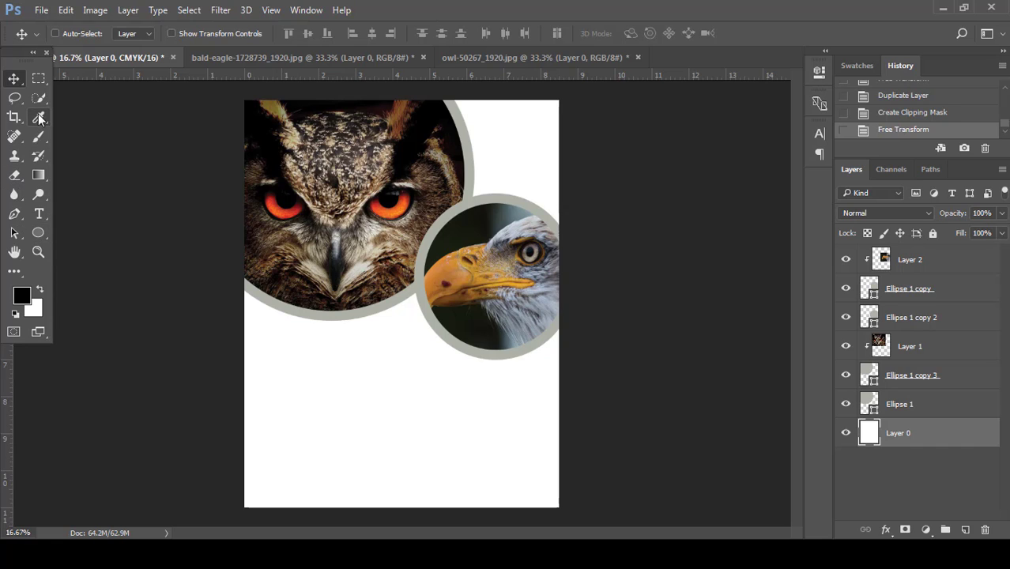
left_click(48, 174)
mouse_move(51, 173)
left_mouse_down()
mouse_move(111, 174)
mouse_move(118, 185)
left_mouse_up()
left_click(21, 296)
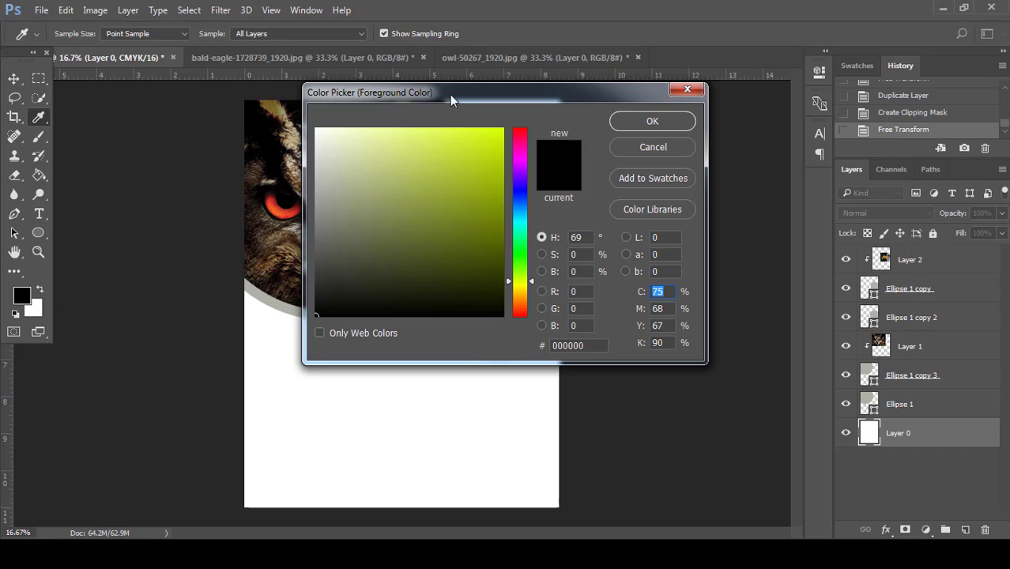
left_click_drag(450, 94, 597, 122)
left_click(436, 278)
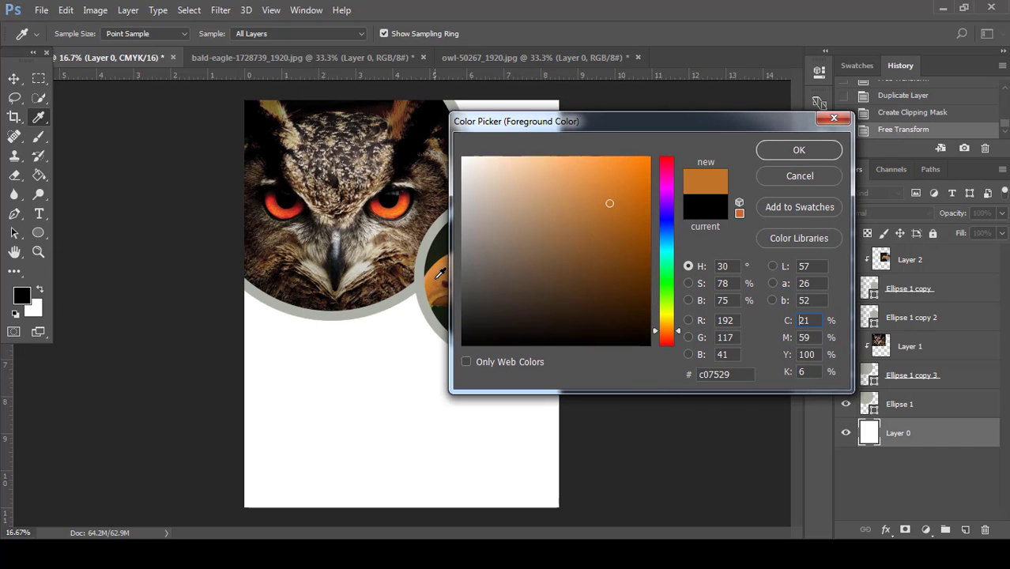
left_click(667, 316)
mouse_move(635, 201)
left_mouse_down()
mouse_move(642, 189)
mouse_move(636, 201)
mouse_move(632, 181)
mouse_move(609, 192)
left_mouse_up()
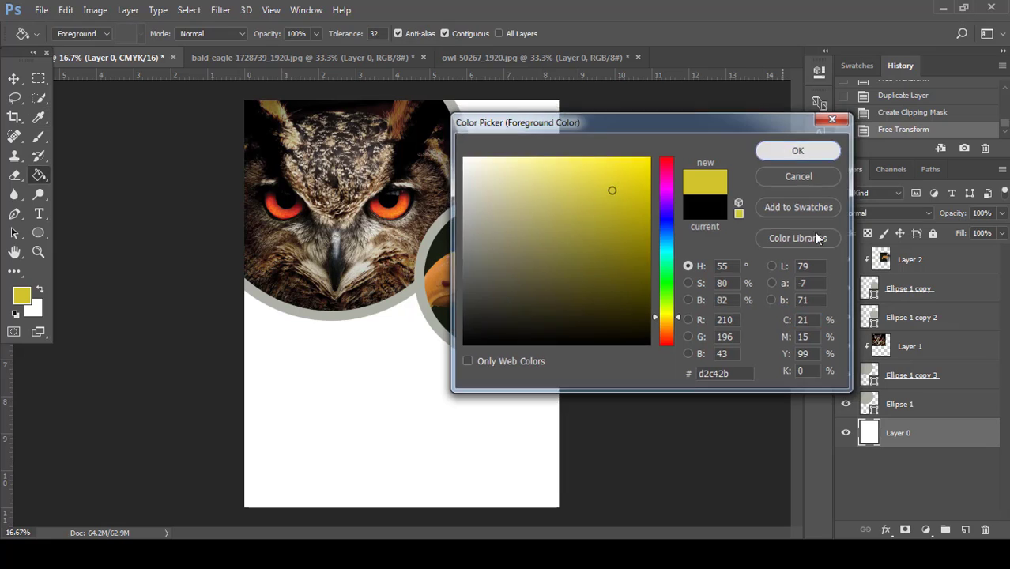
key("Return")
left_click(360, 410)
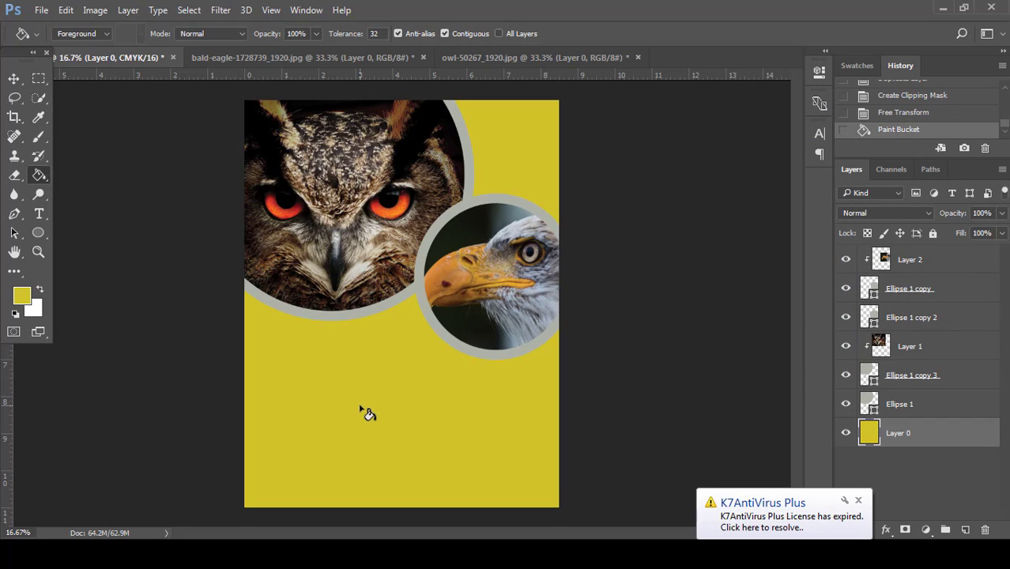
key("v")
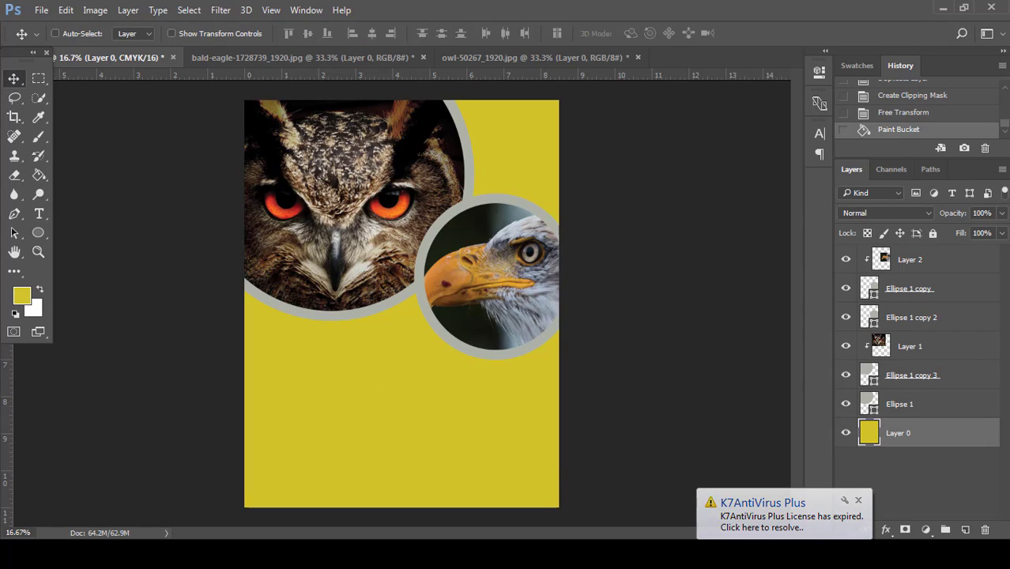
Step: Set the fill of the large ring circle behind the owl, Ellipse 1, to white
left_click(870, 404)
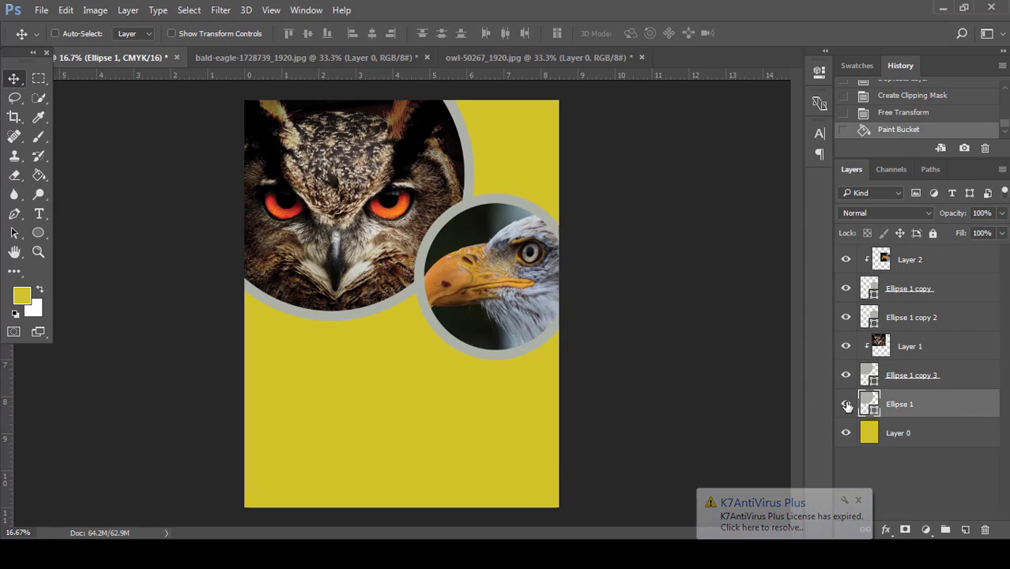
double_click(952, 405)
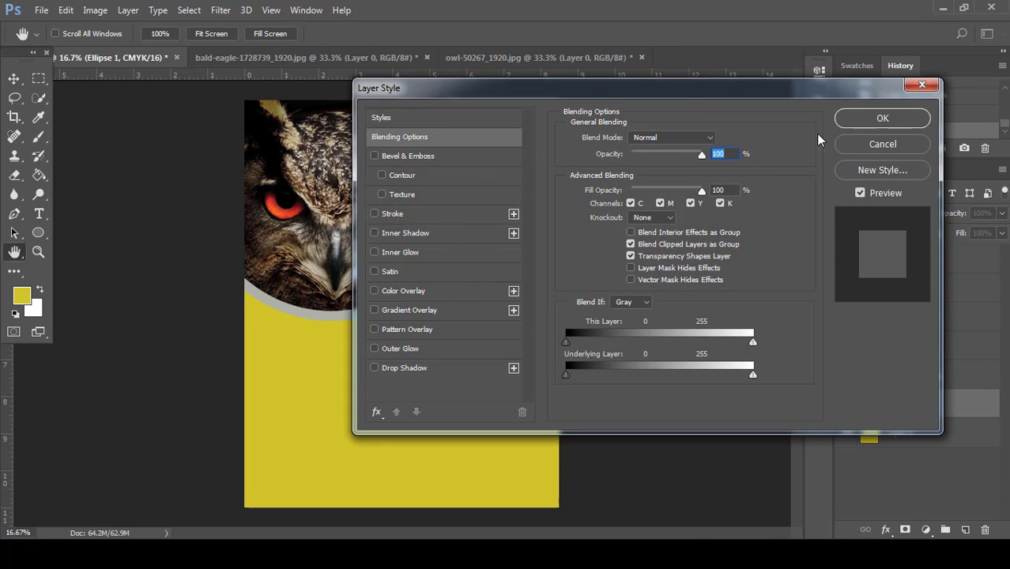
left_click(883, 144)
left_click(38, 232)
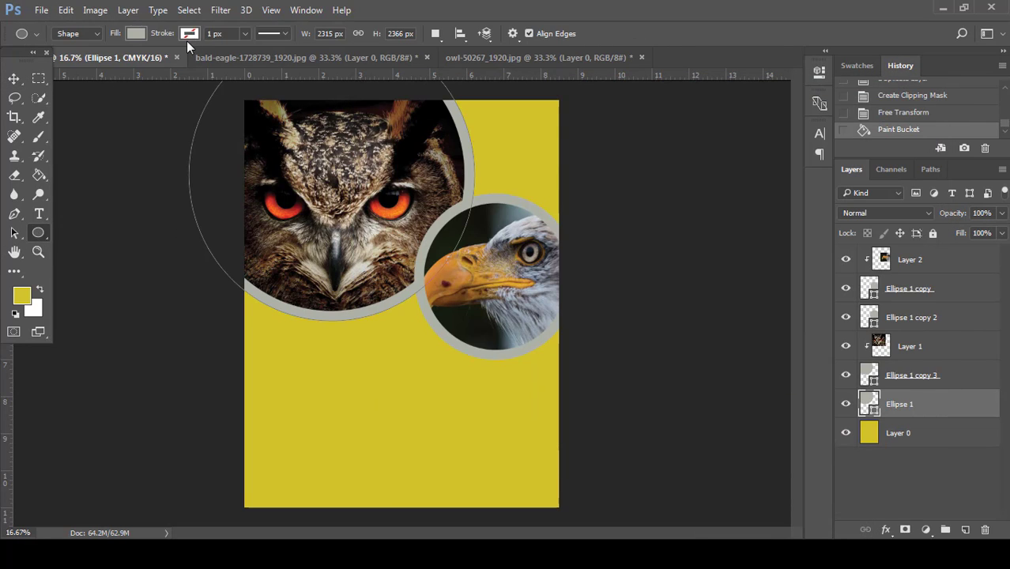
left_click(135, 33)
left_click(96, 112)
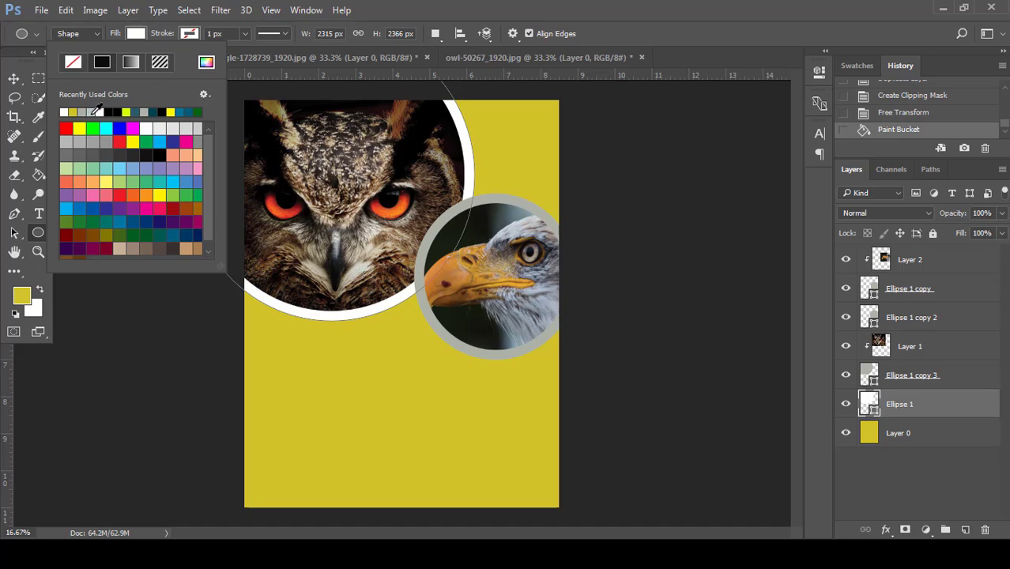
left_click(16, 79)
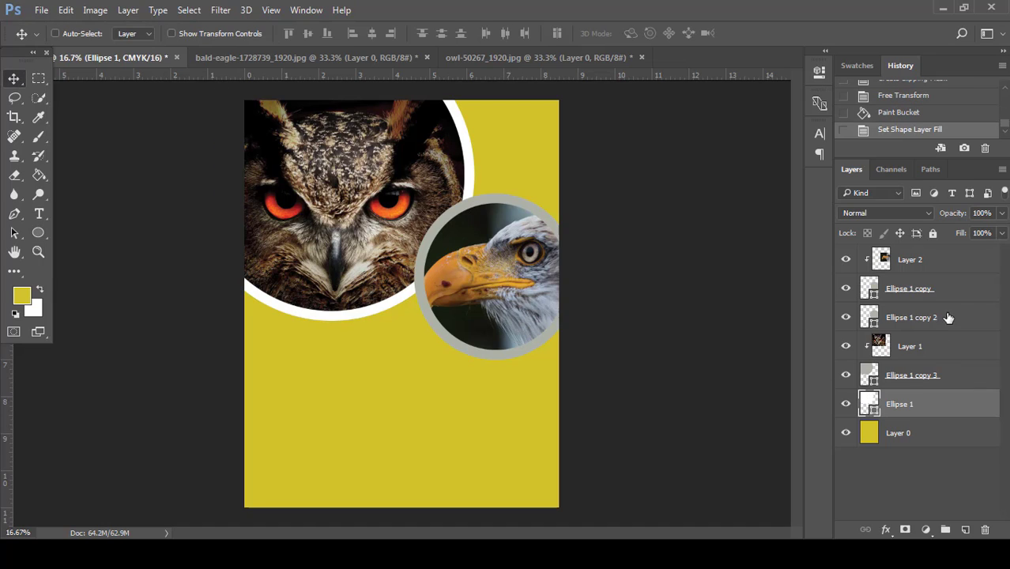
Step: Set the fill of the ring circle behind the eagle, Ellipse 1 copy 2, to white
left_click(962, 293)
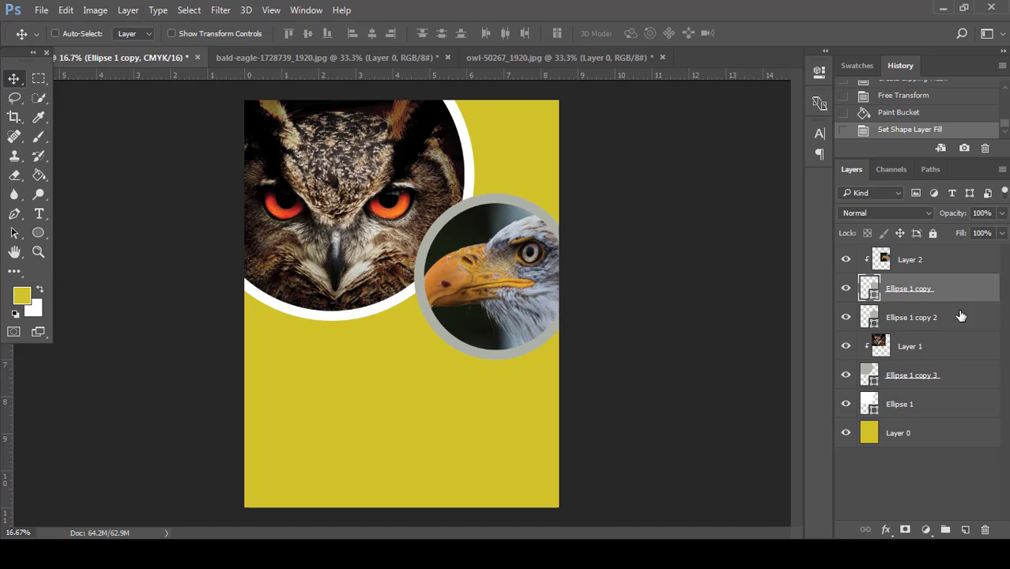
left_click(39, 233)
left_click(134, 33)
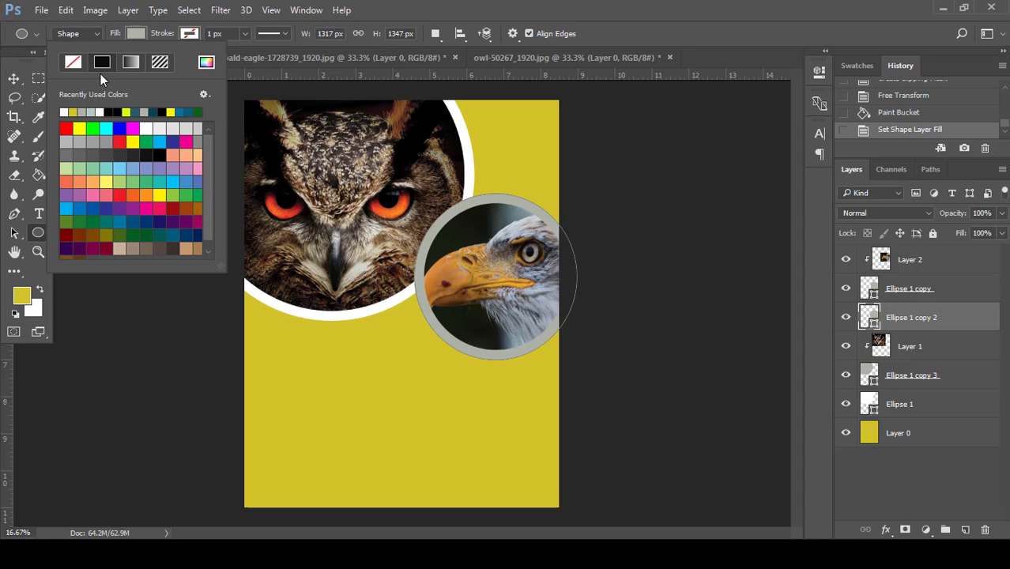
left_click(65, 111)
left_click(14, 78)
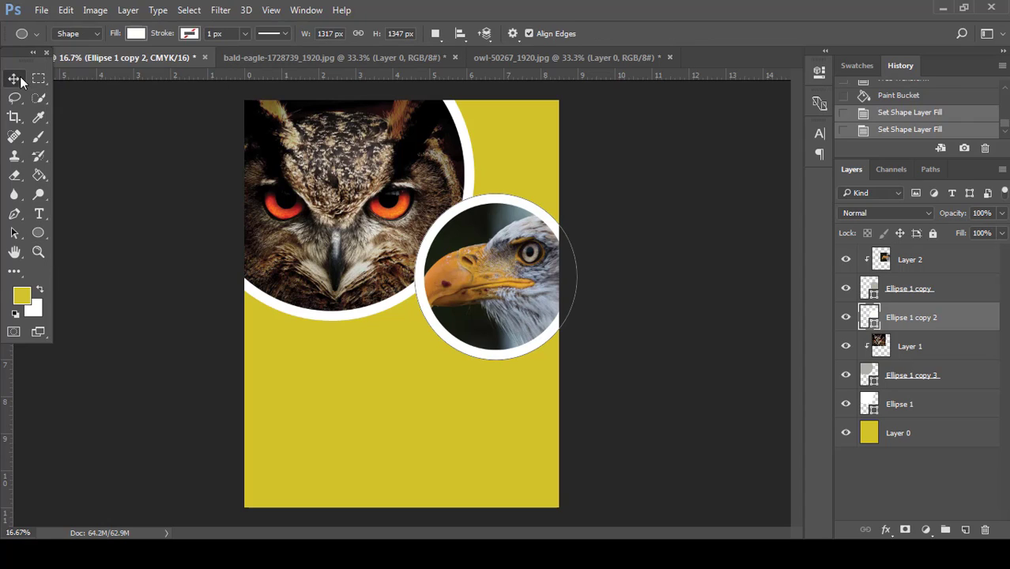
left_click(14, 78)
Step: Lower the opacity of the white ring circles behind the owl and the eagle to 45% each
left_click(956, 407)
left_click(1004, 215)
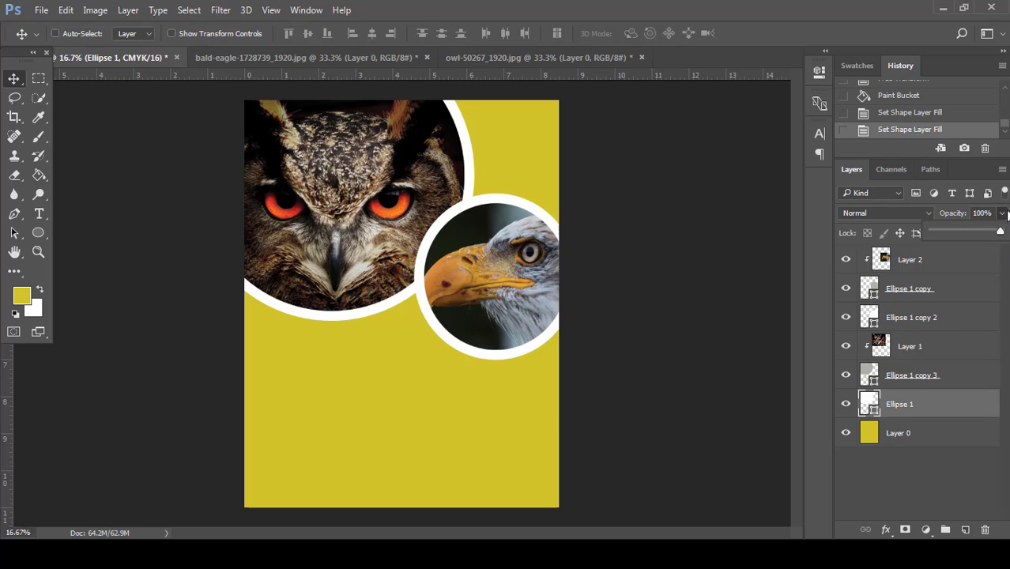
left_click(981, 234)
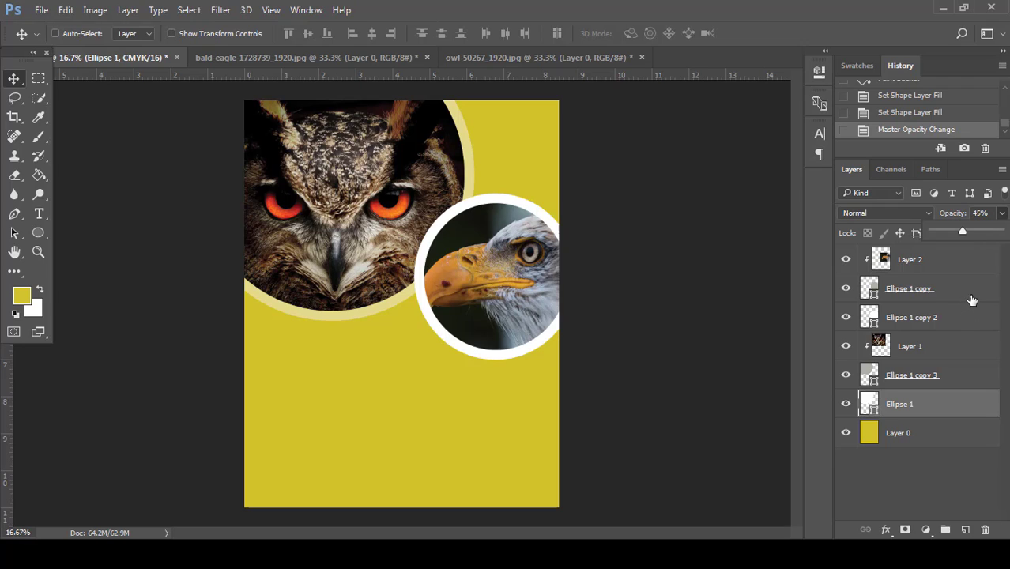
left_click(967, 321)
left_click(1001, 213)
left_click(964, 229)
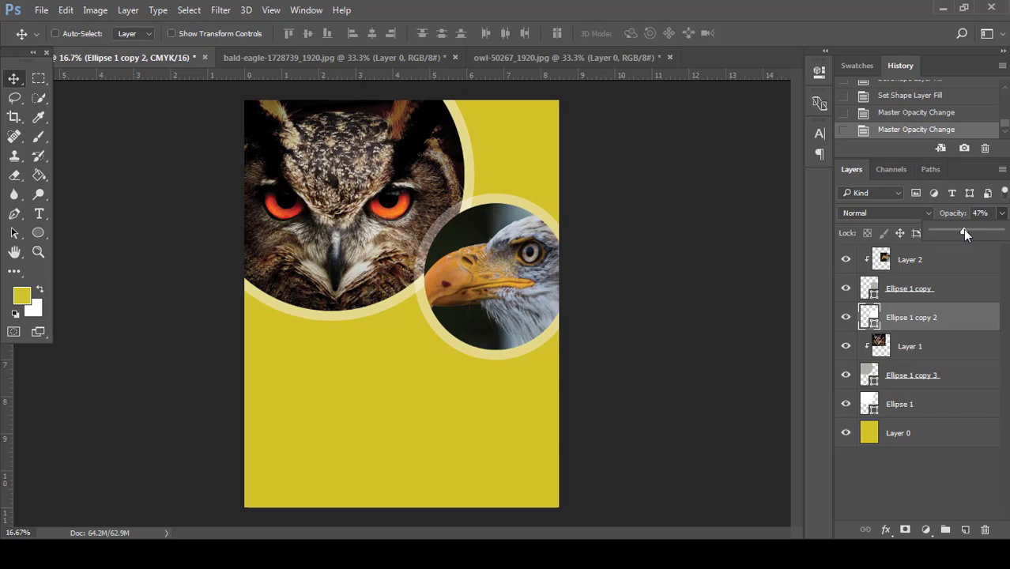
left_click(1008, 215)
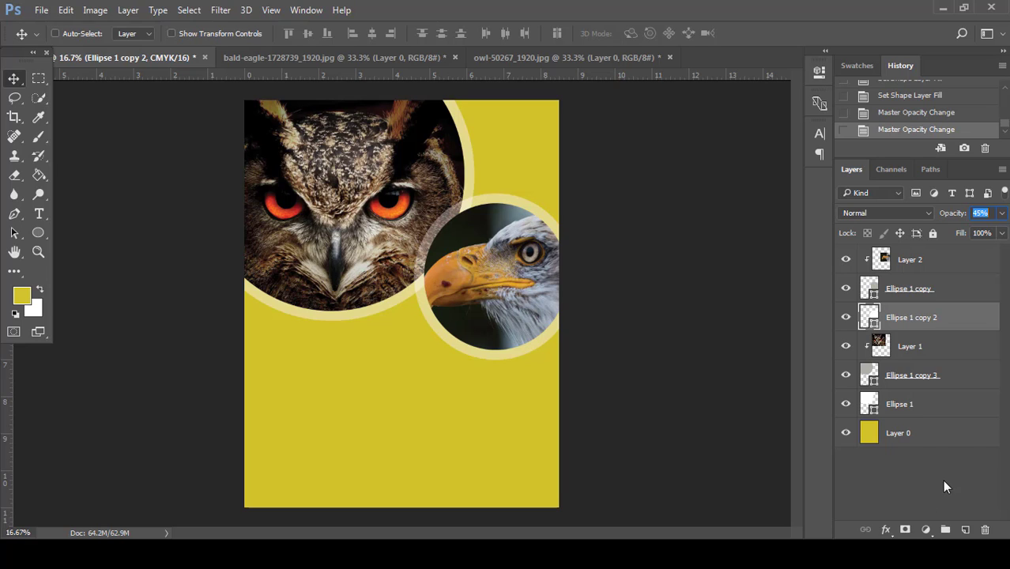
Step: Refill the Layer 0 background with the brighter yellow #e8d92d using the Paint Bucket
left_click(948, 445)
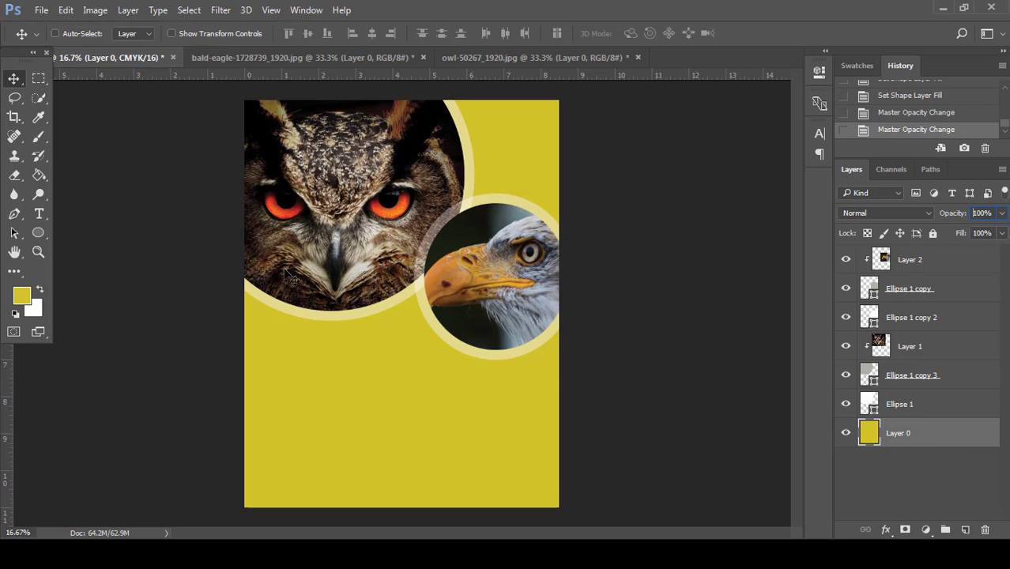
left_click(26, 298)
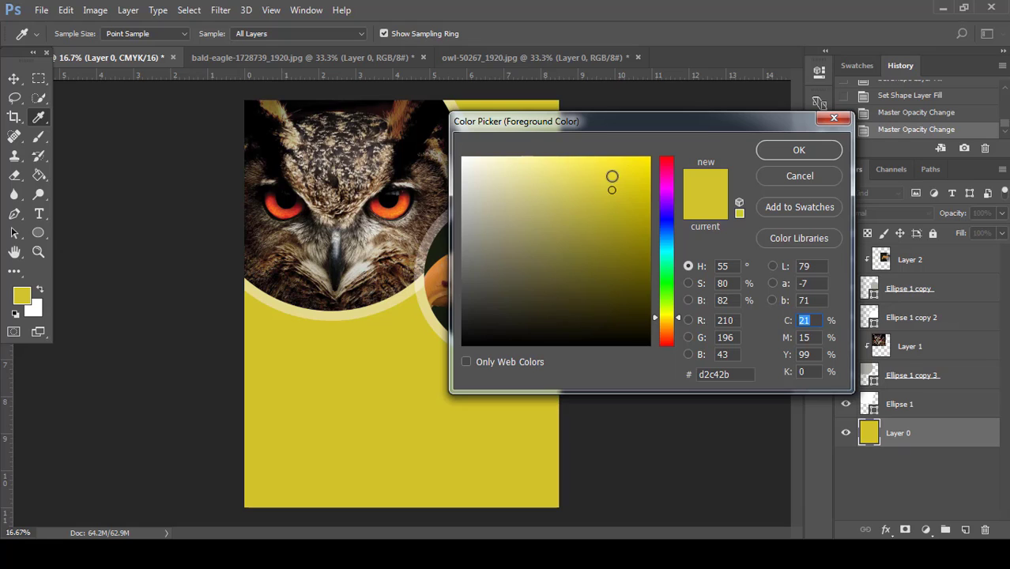
left_click(614, 173)
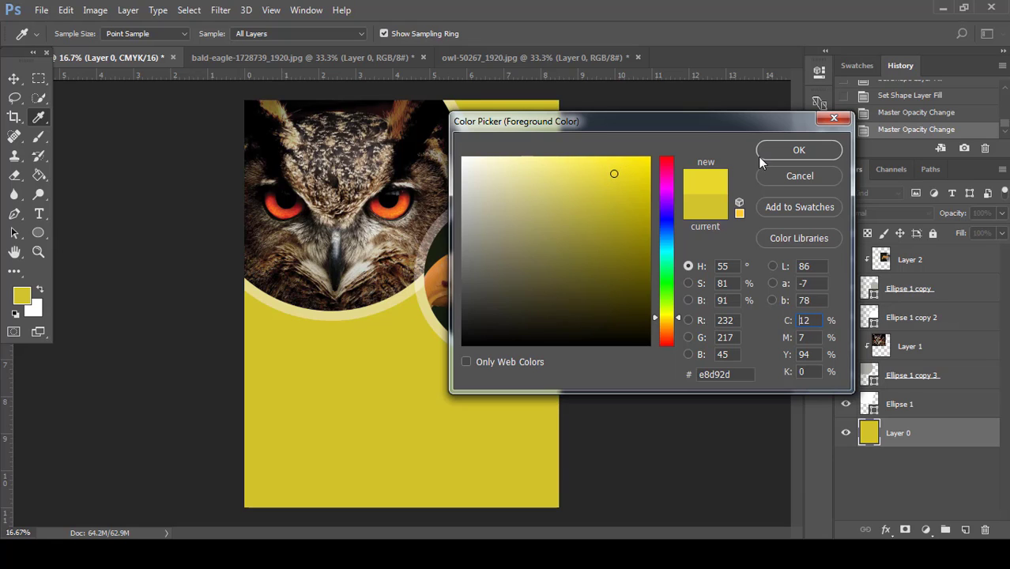
left_click(797, 151)
left_click(38, 174)
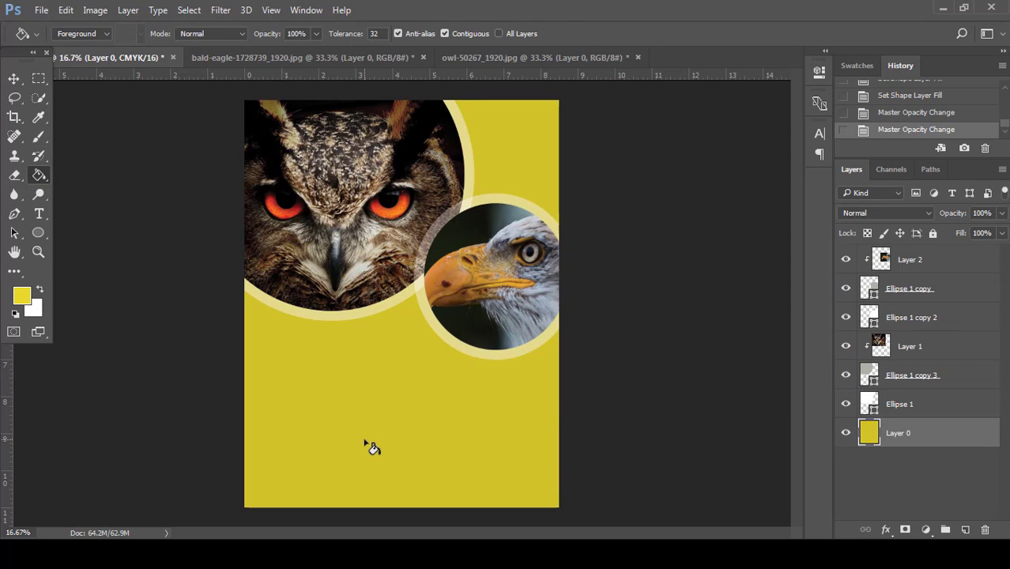
left_click(369, 446)
left_click(13, 79)
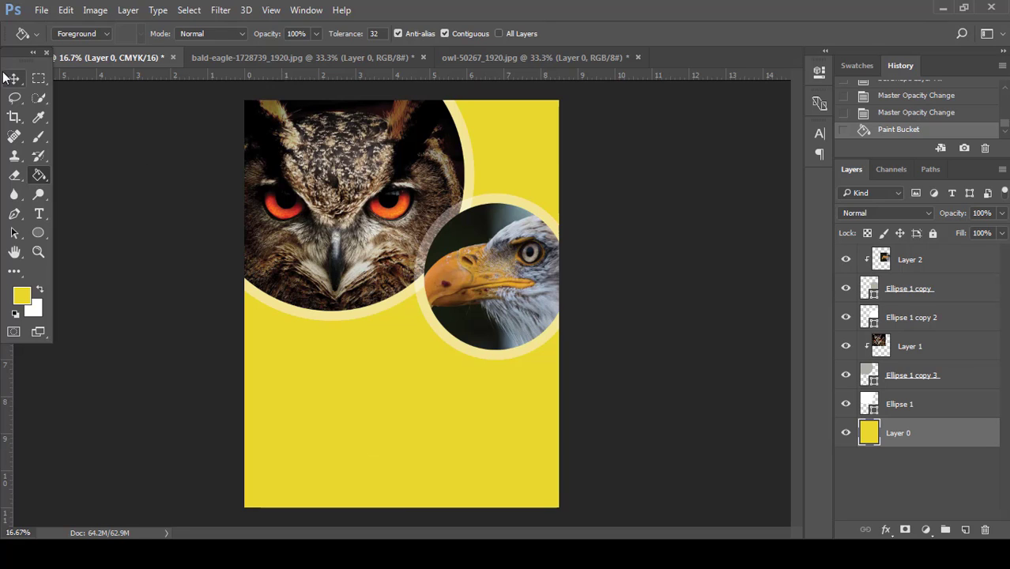
Step: Close the bald-eagle-1728739_1920.jpg and owl-50267_1920.jpg source documents without saving their changes
left_click(336, 52)
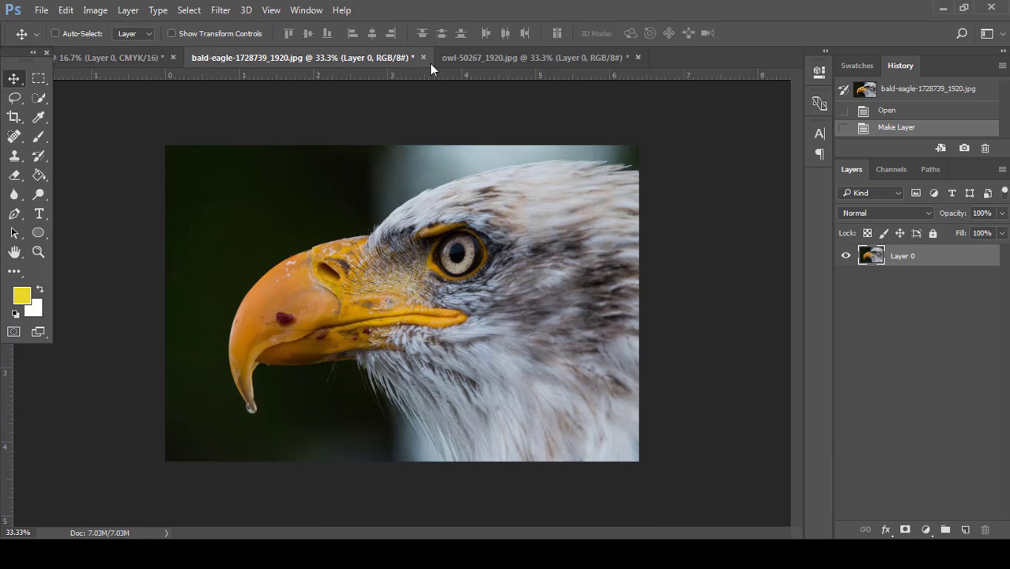
left_click(423, 57)
left_click(500, 216)
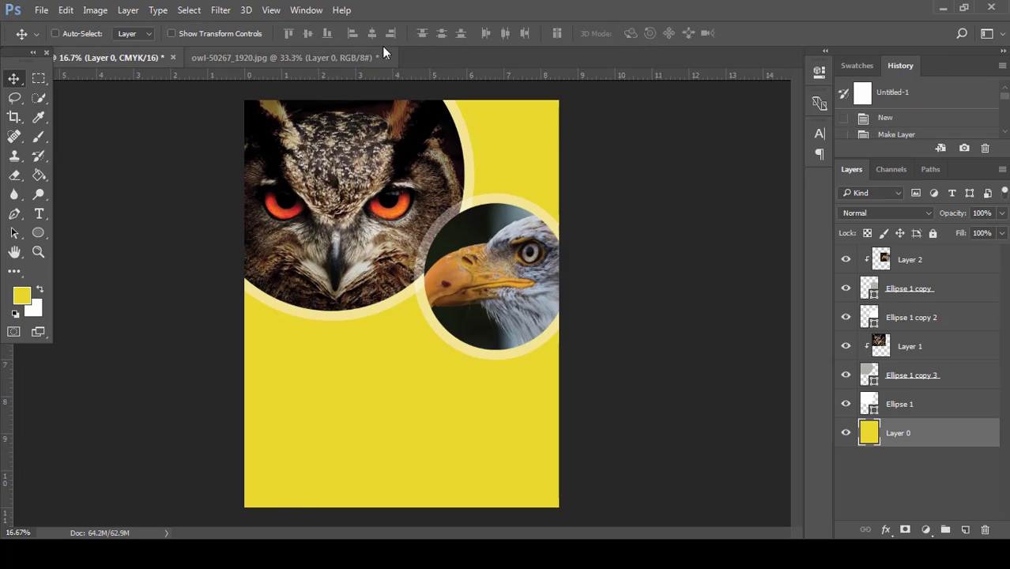
left_click(387, 56)
left_click(499, 219)
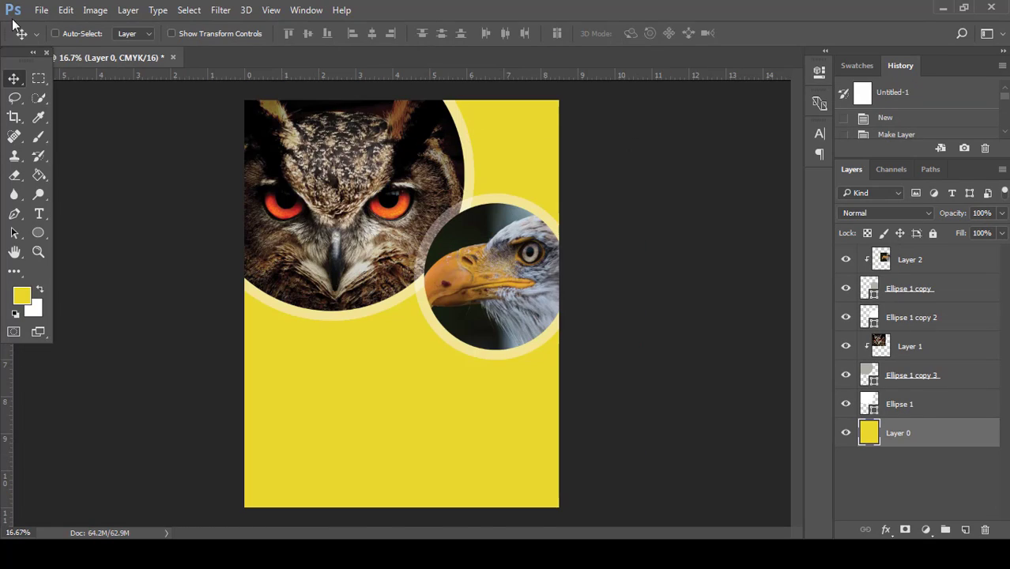
Step: Open the bird silhouette image 6cyo4zgri from Downloads, and save the browser's pc58y7LLi image there as a JPEG
left_click(41, 10)
left_click(57, 40)
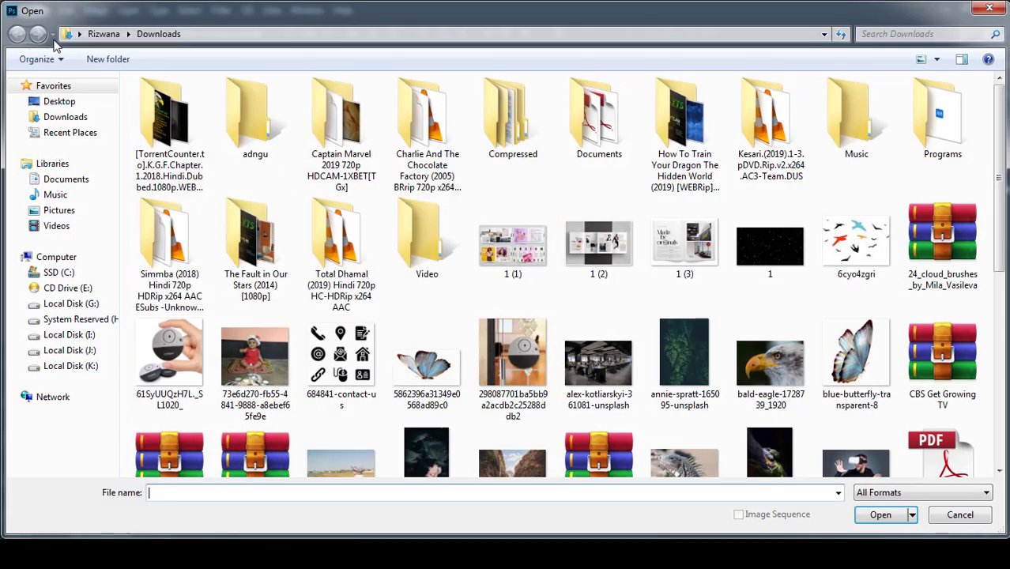
left_click(840, 261)
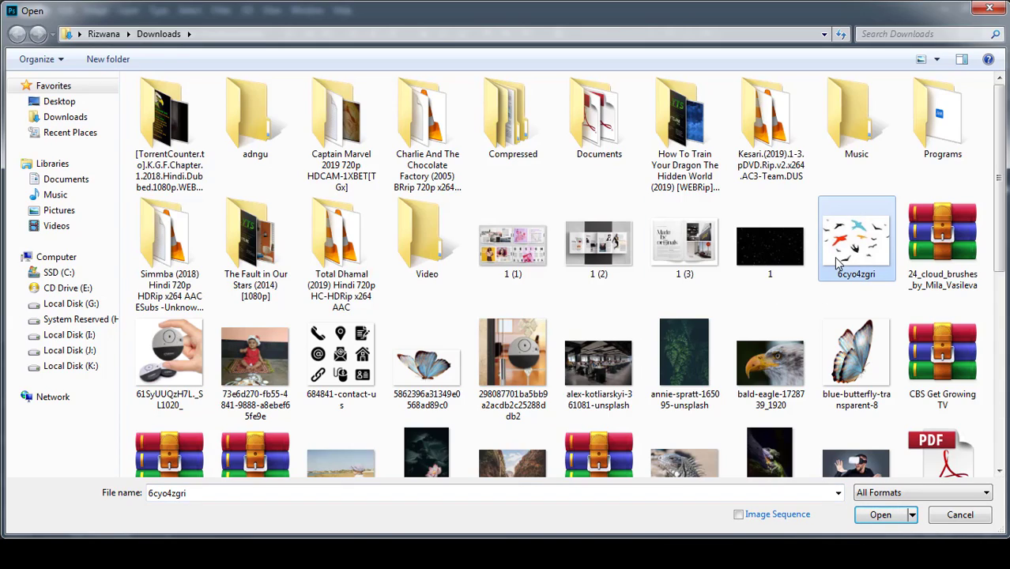
left_click_drag(1003, 204, 1004, 420)
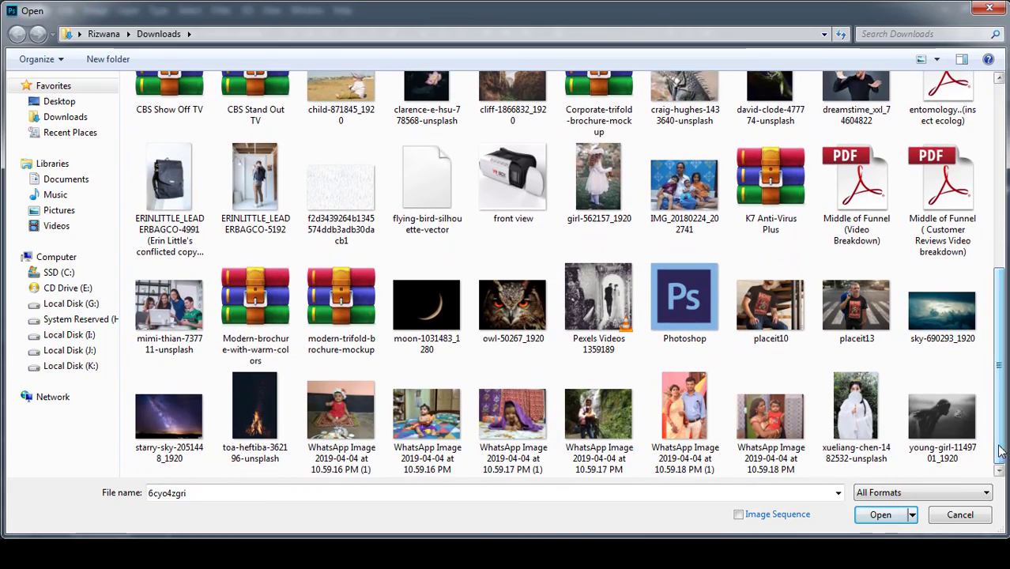
left_click(877, 516)
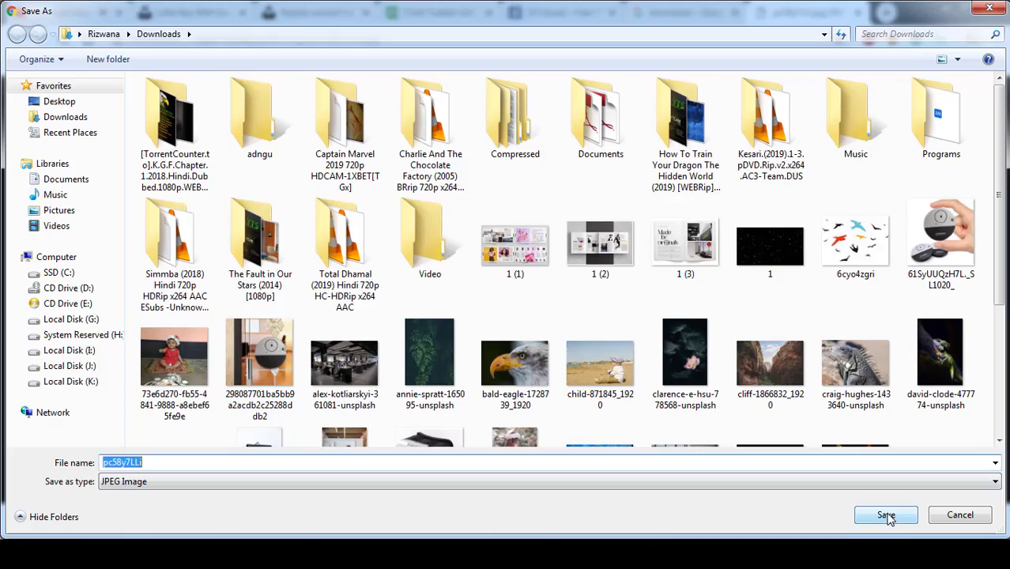
key("Return")
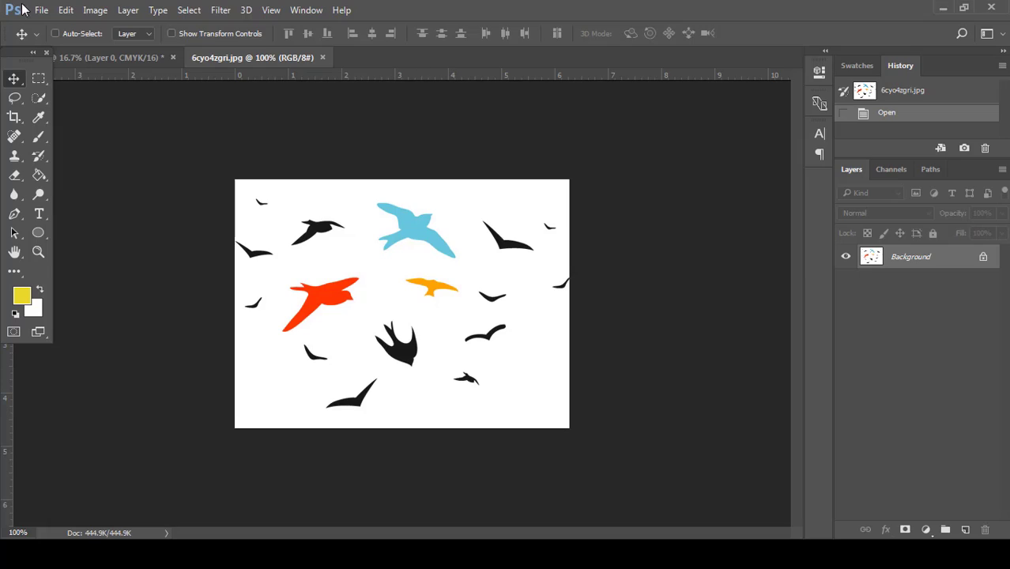
Step: Open the hummingbird silhouette image pc58y7LLi from the Downloads folder
left_click(41, 9)
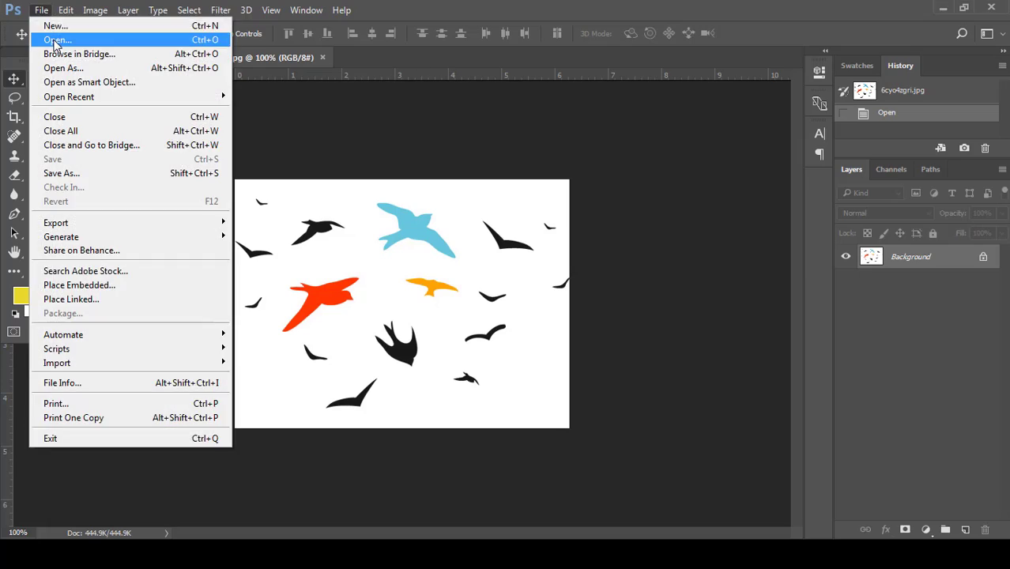
left_click(49, 35)
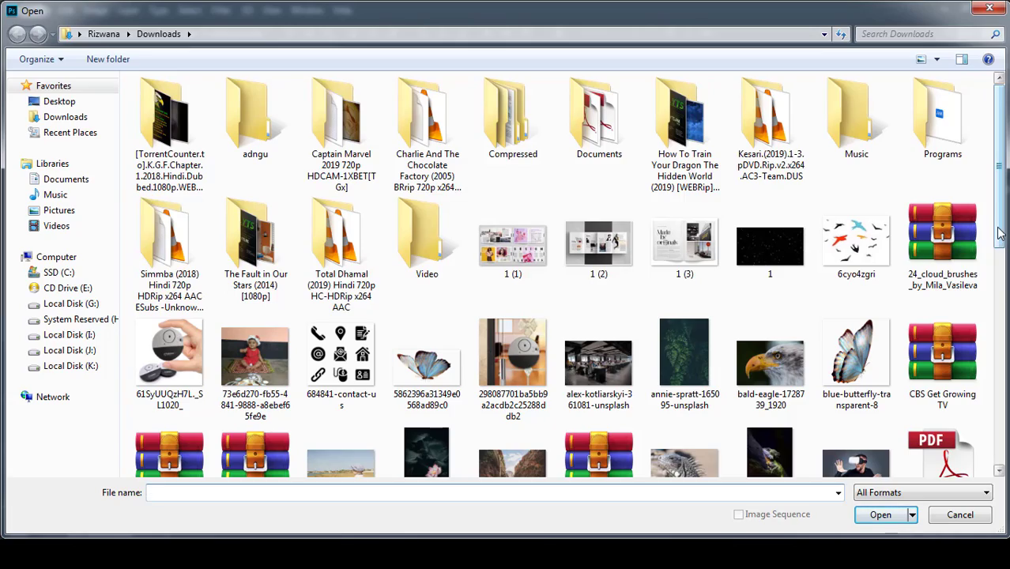
left_click_drag(1001, 236, 1002, 409)
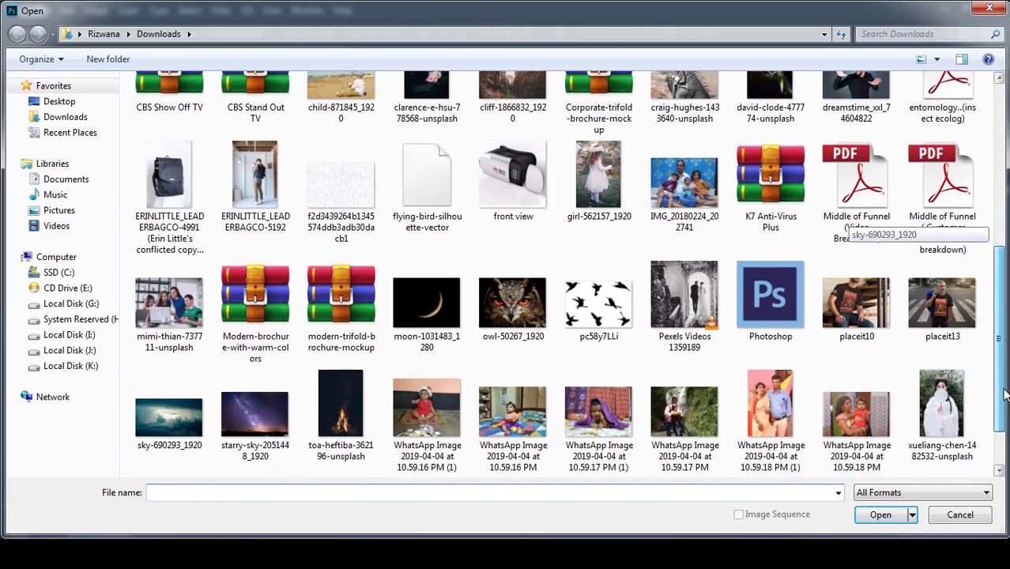
left_click(599, 302)
left_click(884, 515)
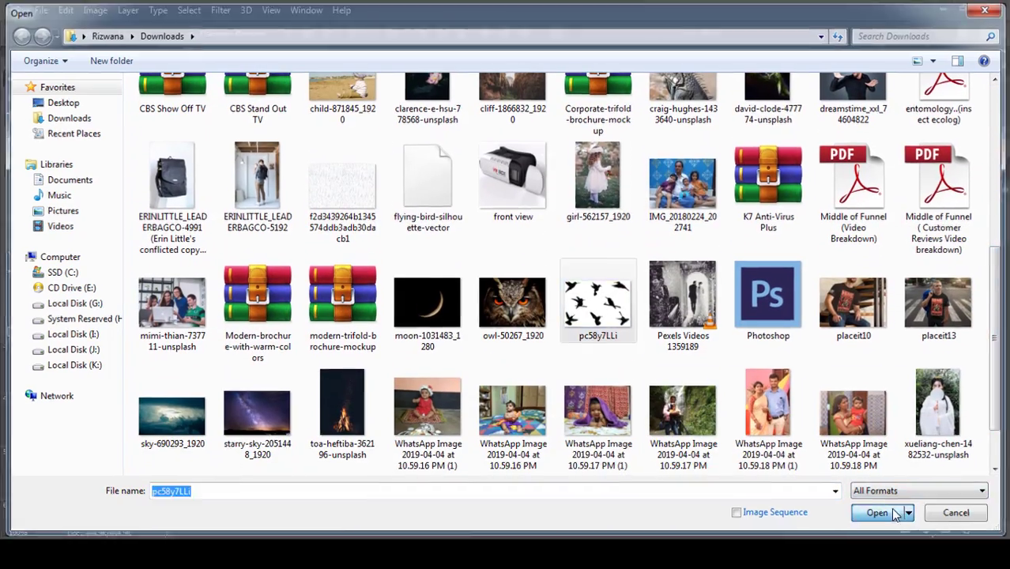
Step: Convert the hummingbird image's Background to Layer 0 and delete its white surroundings using a Magic Wand selection
double_click(948, 267)
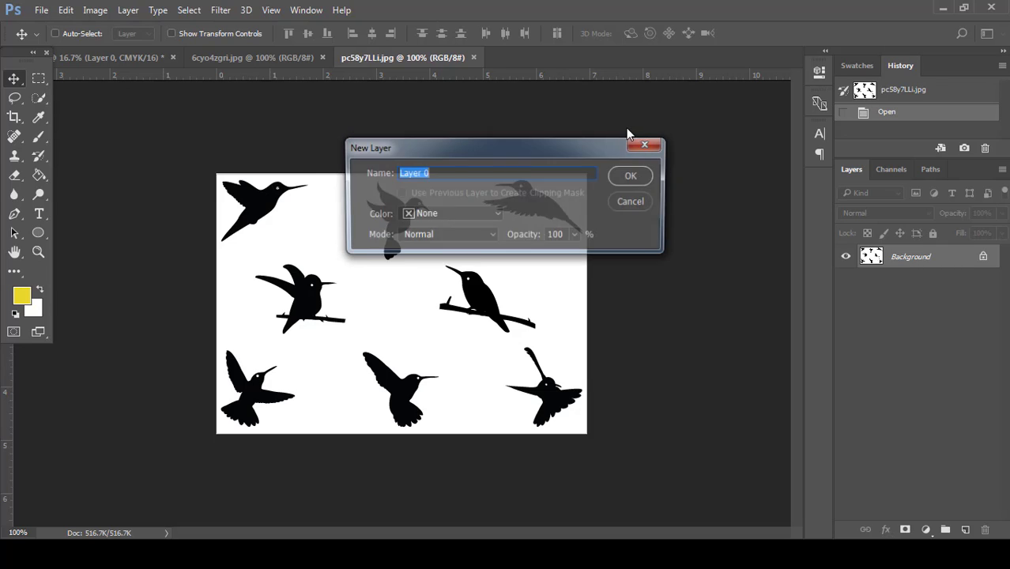
left_click(633, 175)
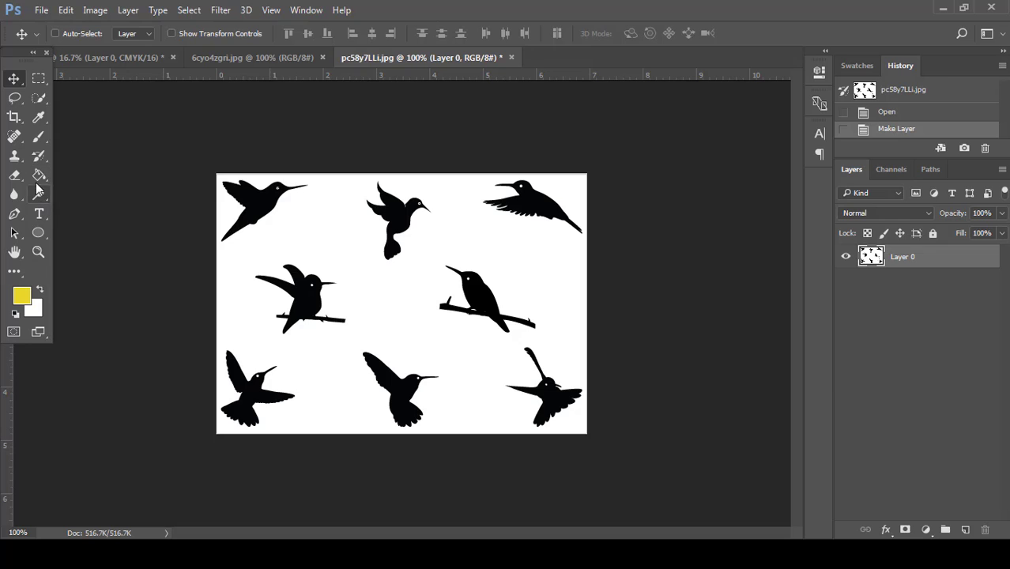
left_click(38, 98)
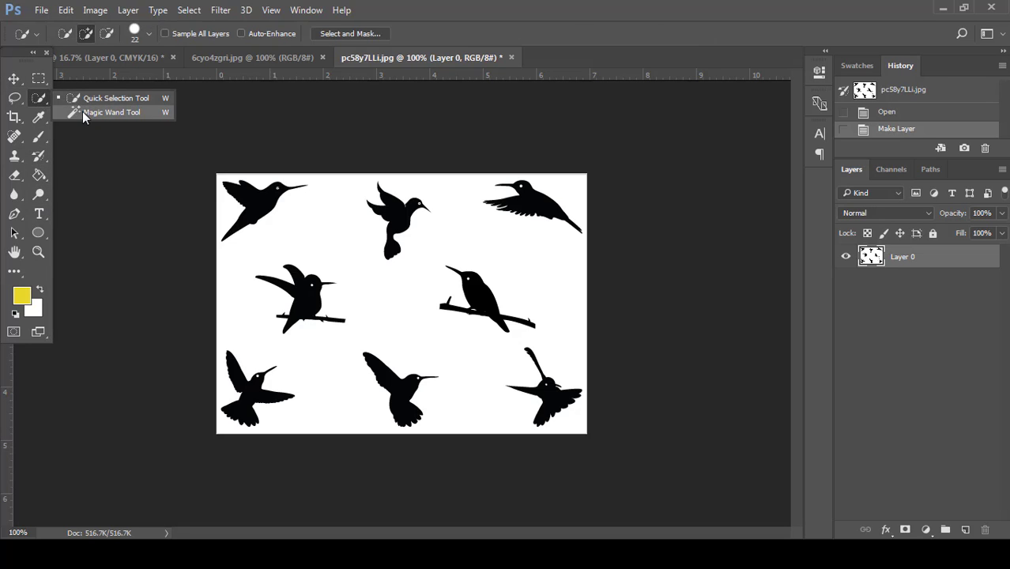
left_click(87, 112)
left_click(315, 230)
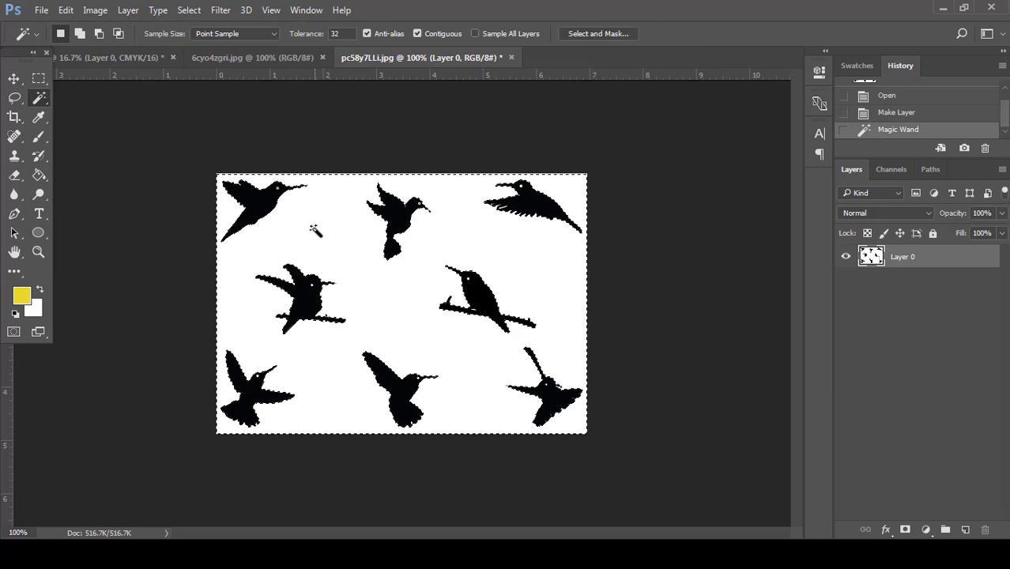
left_click(221, 10)
key("Escape")
key("Delete")
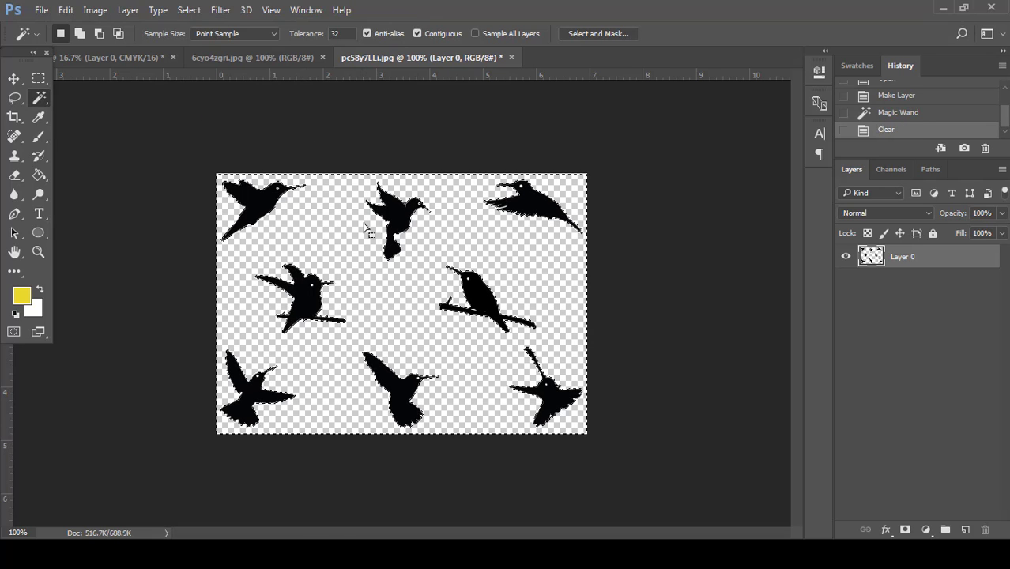
key("ctrl+d")
left_click(14, 78)
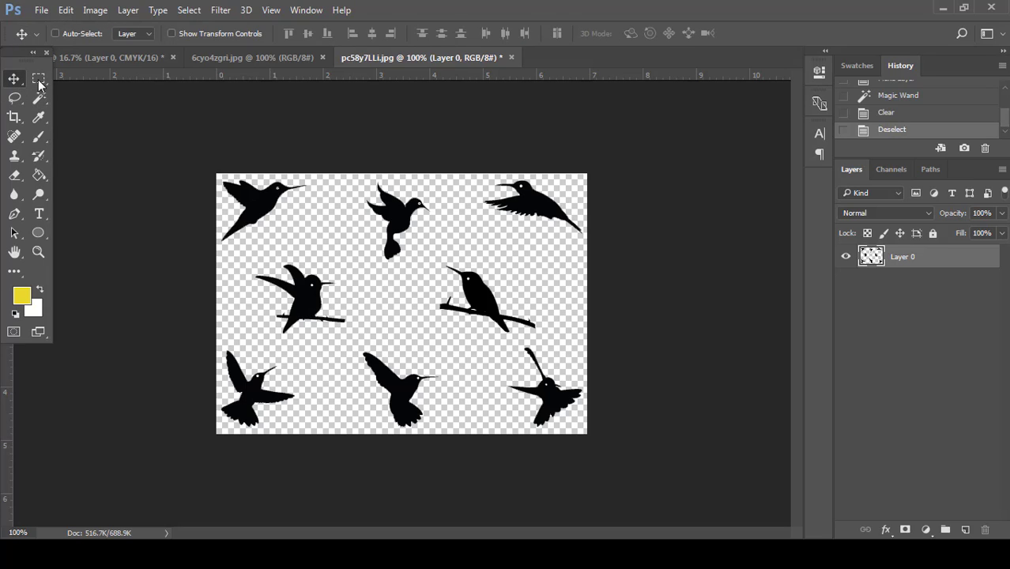
Step: Select the hummingbird perched on the branch at the image's middle right with a rectangular marquee and copy it into the yellow page layout
left_click(39, 79)
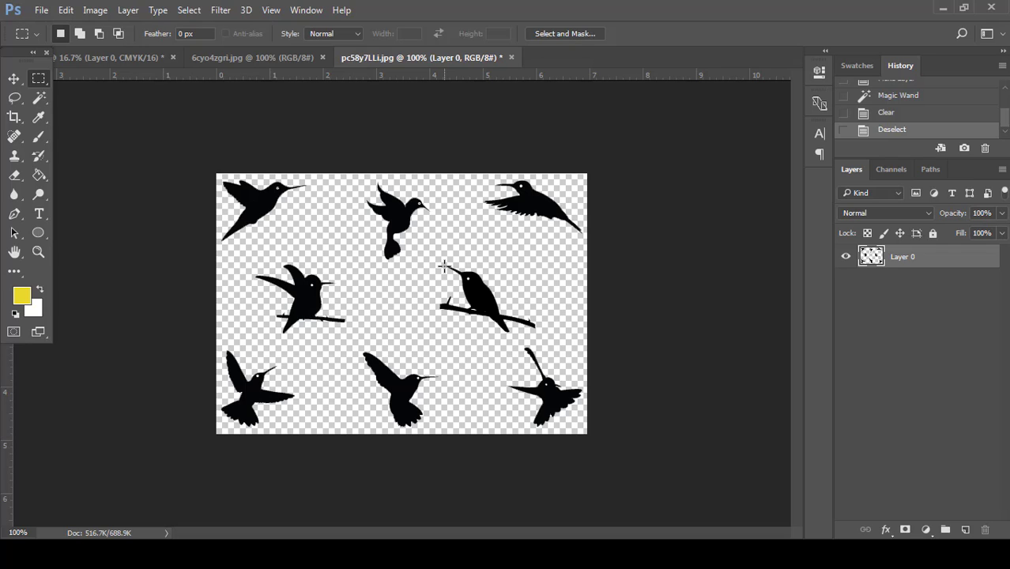
left_click_drag(430, 252, 557, 339)
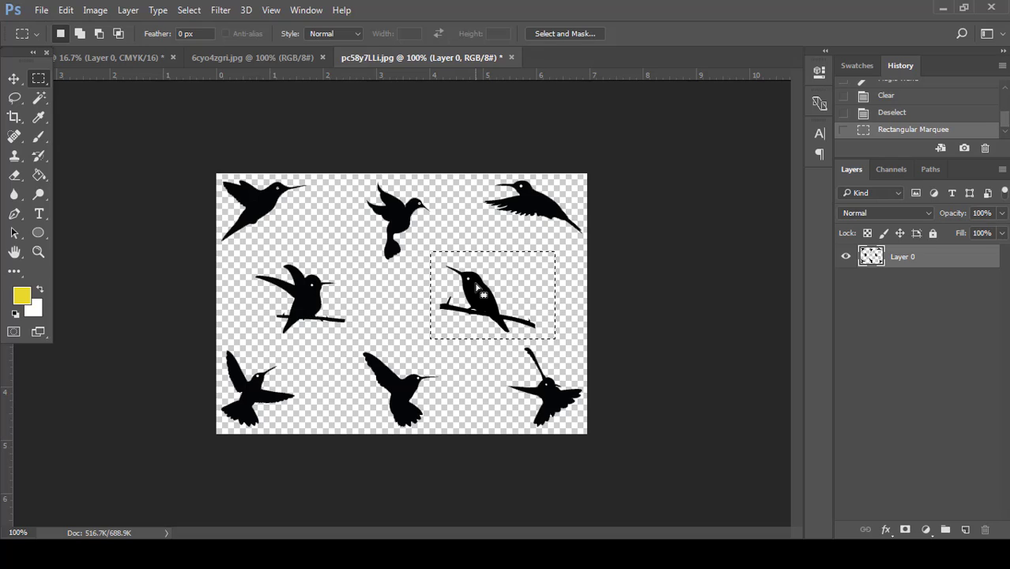
left_click_drag(477, 290, 489, 164)
key("v")
Step: Move the perched bird on Layer 3 straight up within the yellow area above the eagle circle
key("ctrl+plus")
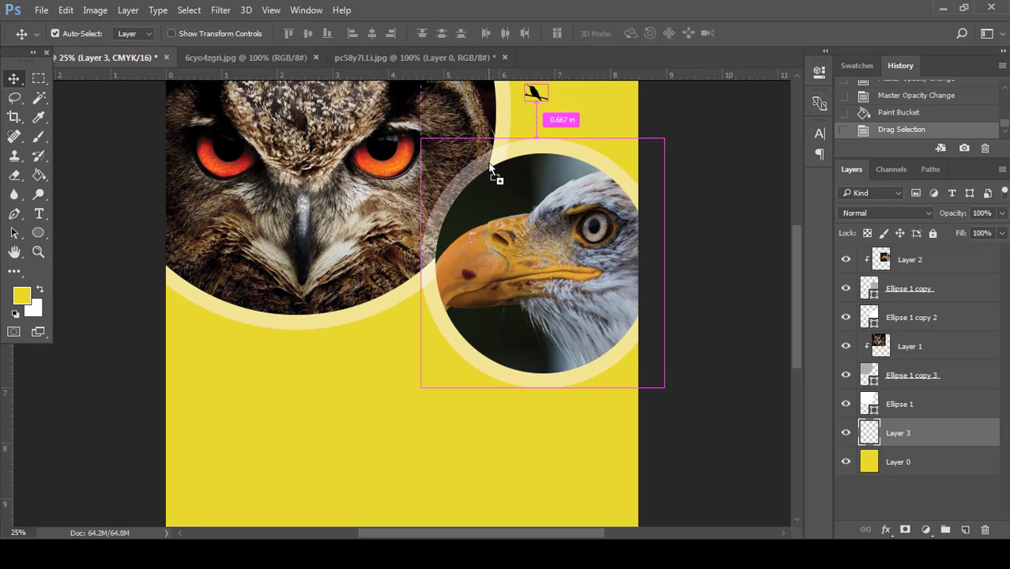
scroll(633, 178, "up", 2)
scroll(648, 193, "up", 3)
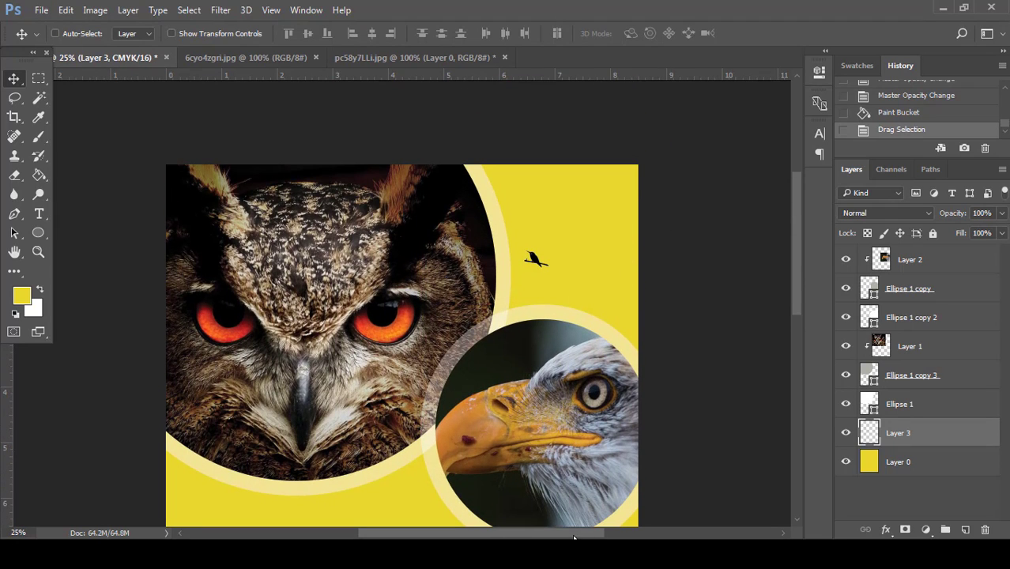
left_click_drag(574, 536, 605, 536)
scroll(566, 390, "up", 1)
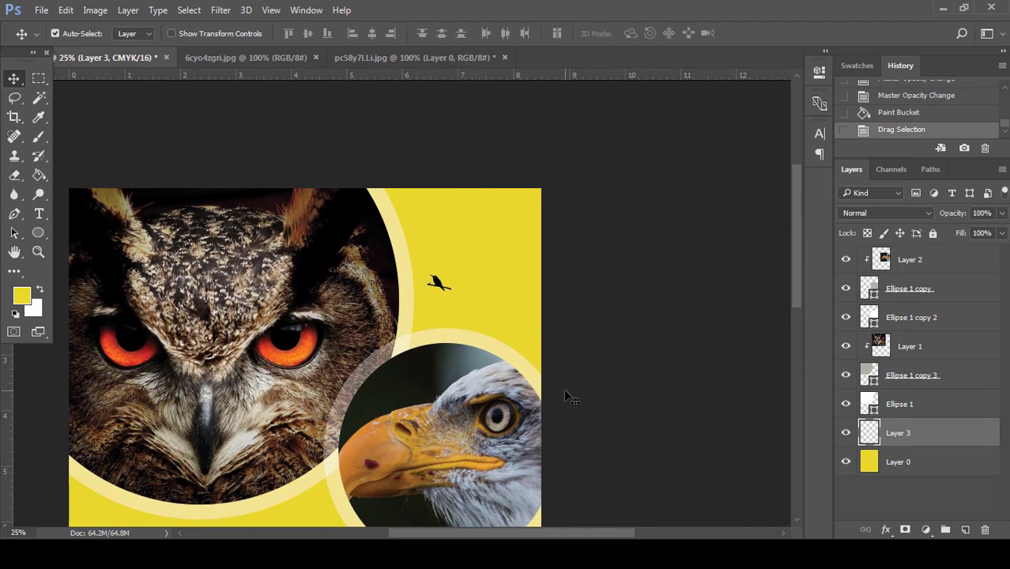
key("ctrl+plus")
key("ctrl+plus")
scroll(589, 356, "up", 1)
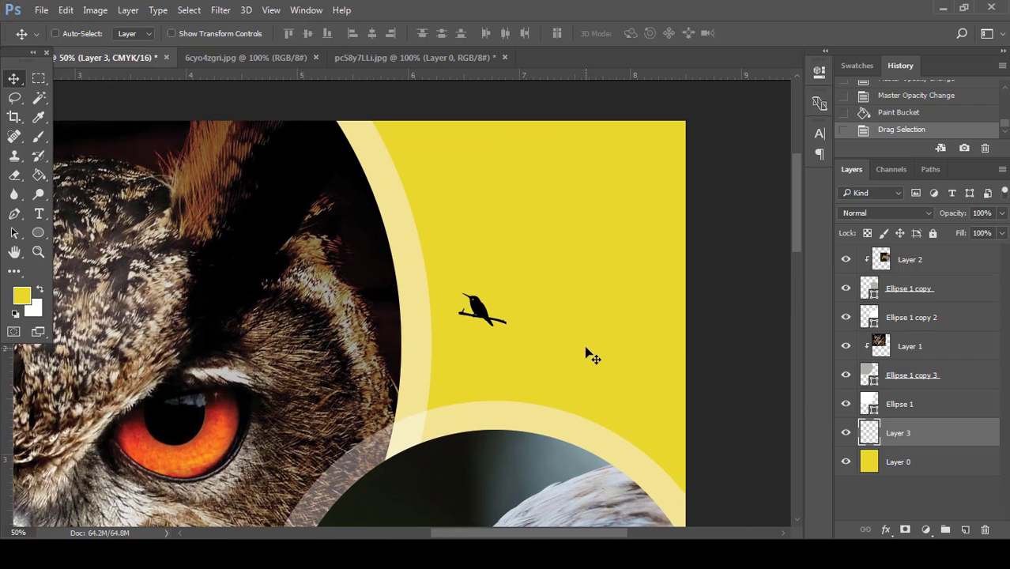
left_click_drag(478, 312, 476, 219)
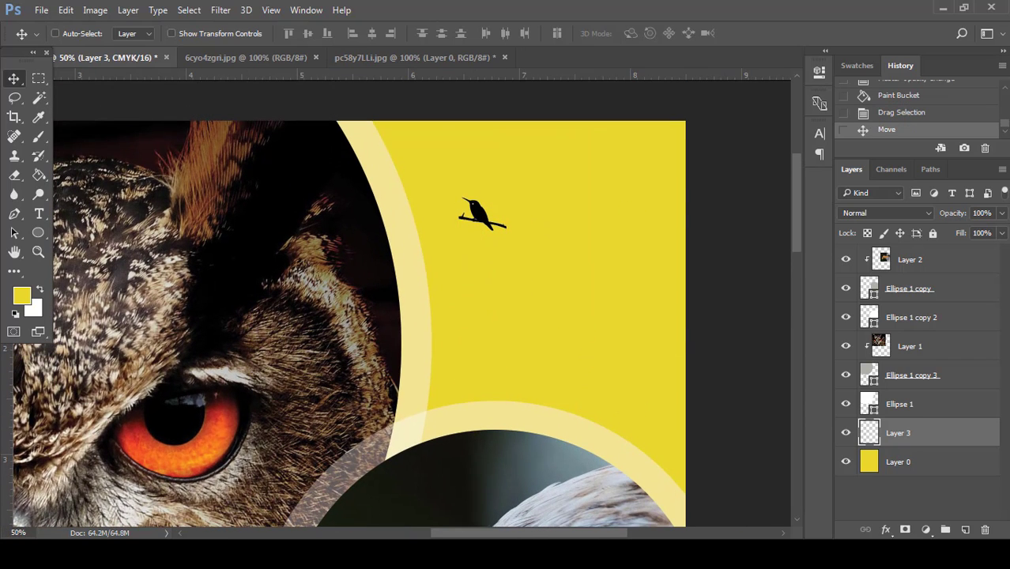
Step: Recolor the bird silhouette on Layer 3 to a pale tint with a Color Overlay effect
double_click(973, 434)
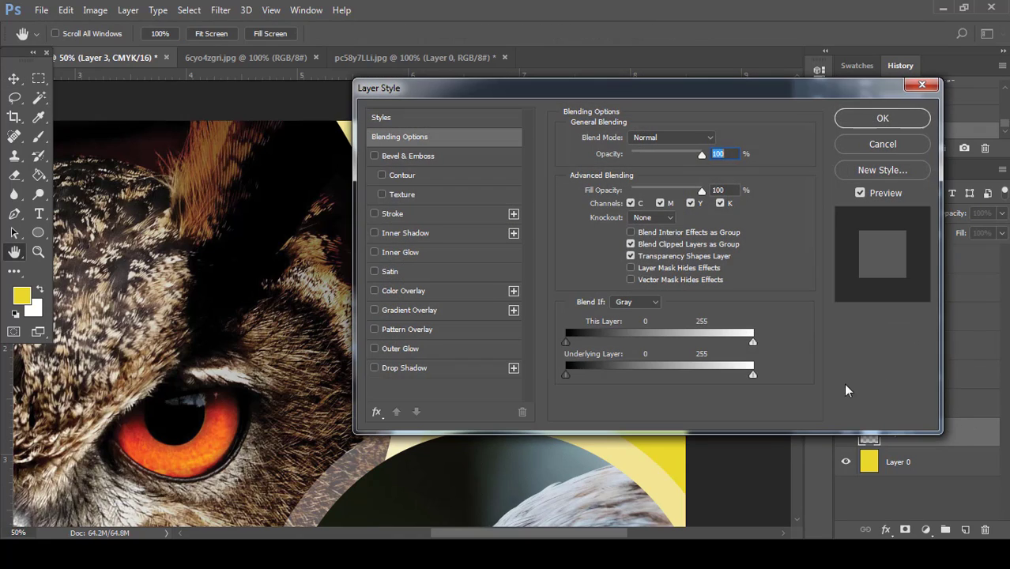
left_click(465, 290)
left_click(869, 119)
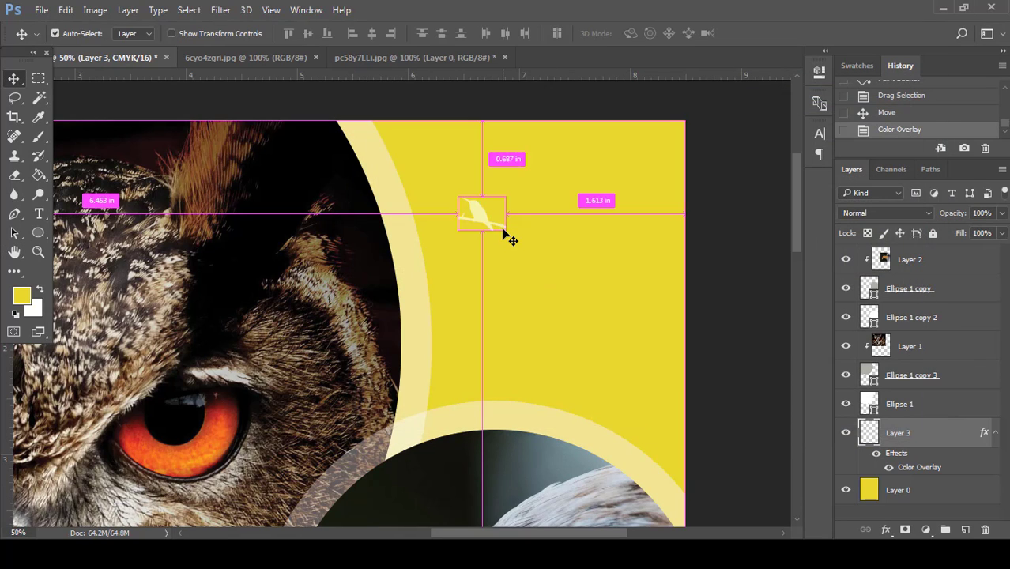
Step: Scale the bird silhouette on Layer 3 to about 140% with Free Transform and place it nearer the yellow page's upper-right corner
key("ctrl+t")
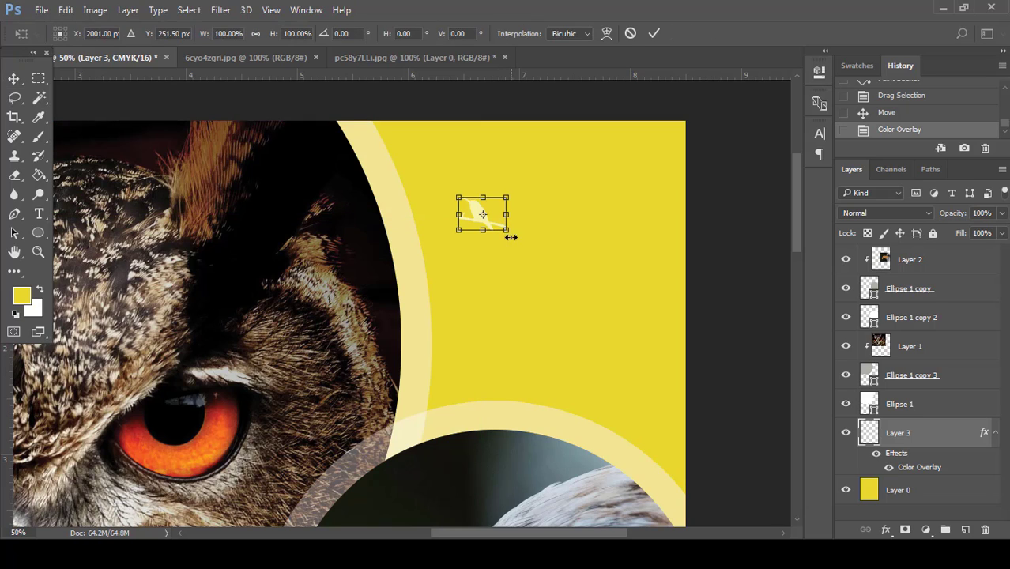
left_click_drag(510, 231, 536, 273)
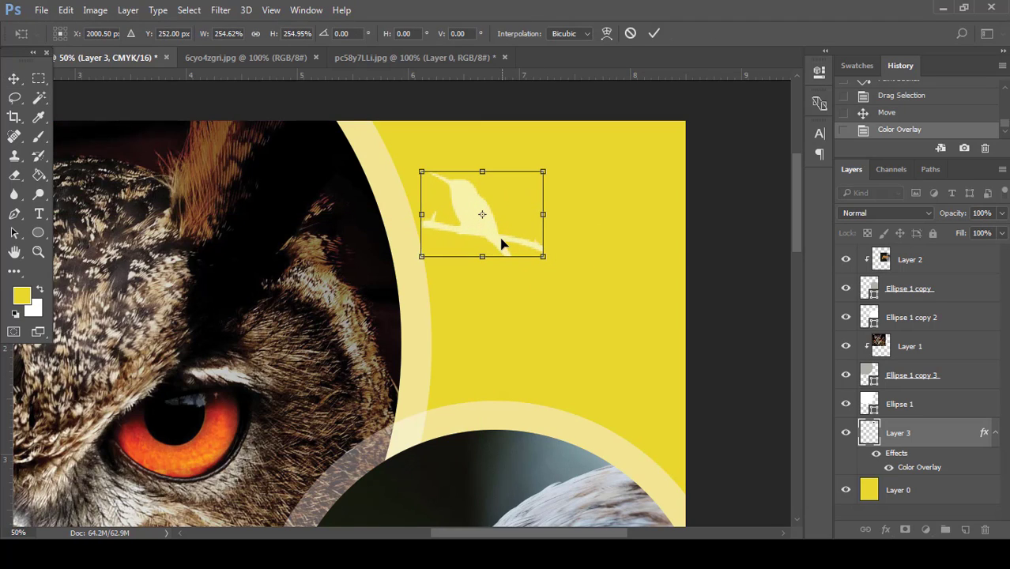
left_click_drag(506, 242, 525, 229)
left_click_drag(563, 158, 535, 179)
left_click_drag(525, 218, 585, 196)
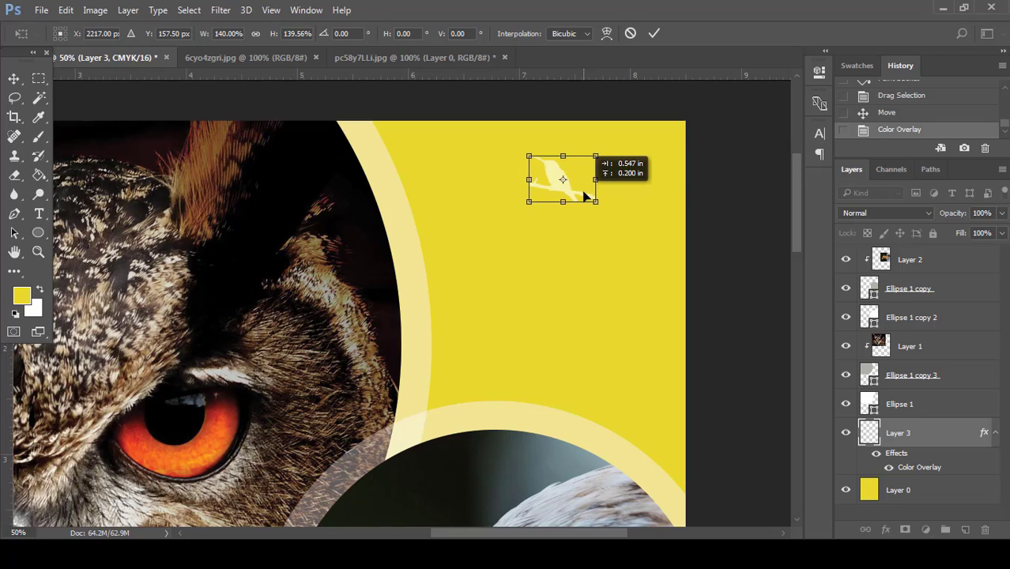
left_click(654, 34)
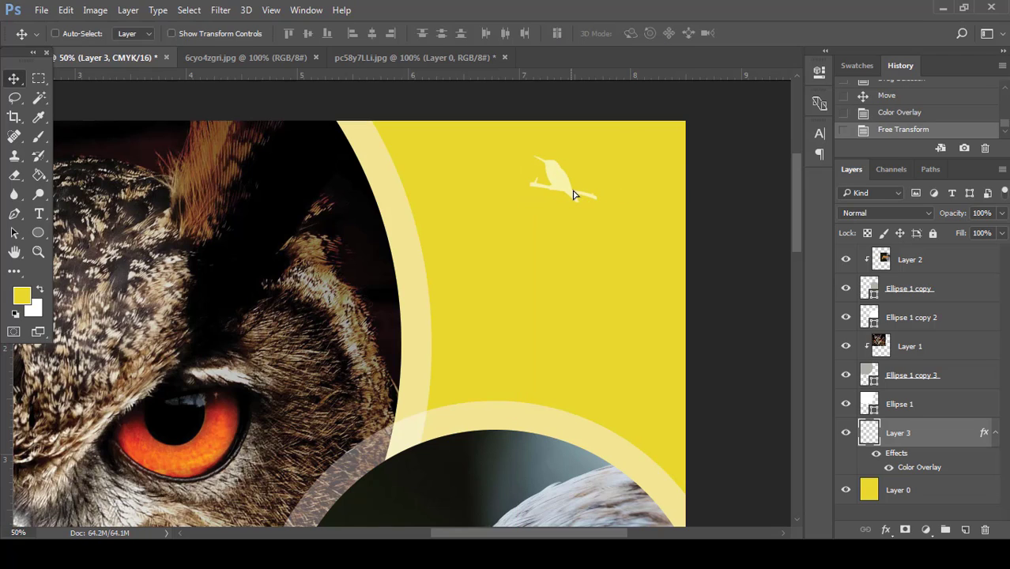
left_click_drag(575, 195, 574, 203)
Step: Turn off the Color Overlay effect on the bird silhouette's layer
double_click(952, 435)
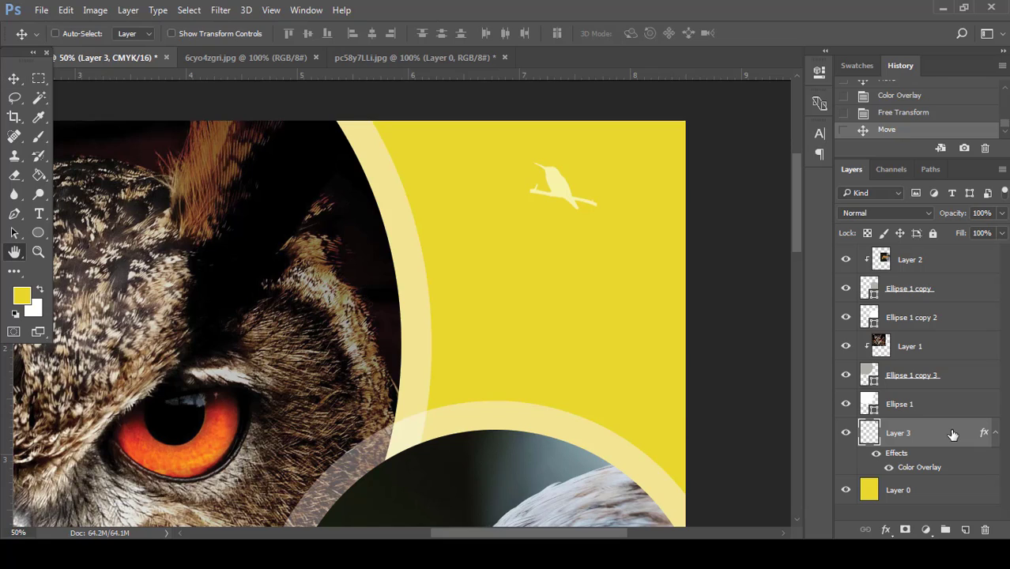
left_click(475, 294)
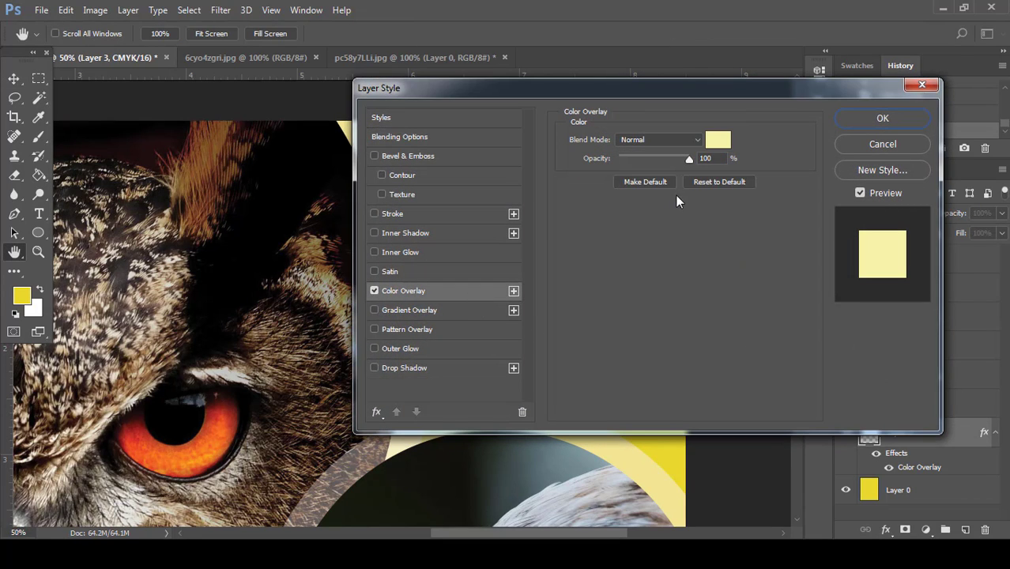
left_click(719, 143)
left_click(800, 176)
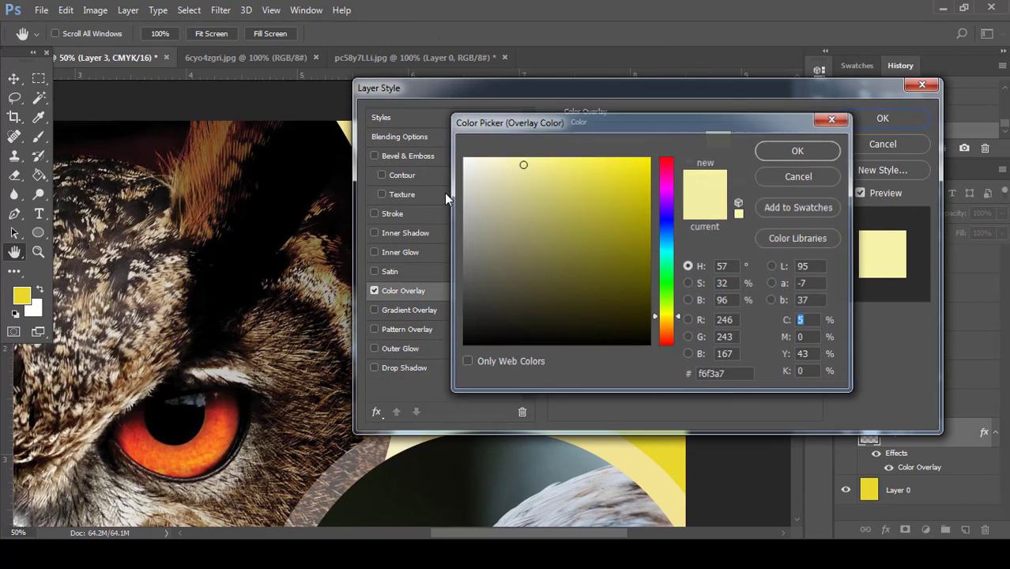
left_click(880, 118)
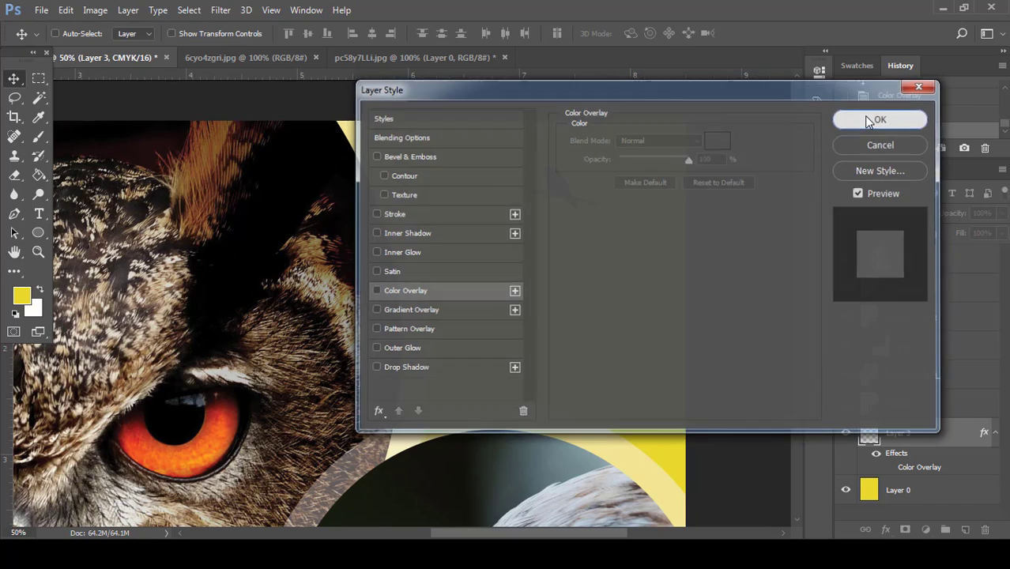
Step: Shift the bird silhouette on Layer 3 slightly and turn its Color Overlay effect back on
left_click_drag(567, 195, 576, 192)
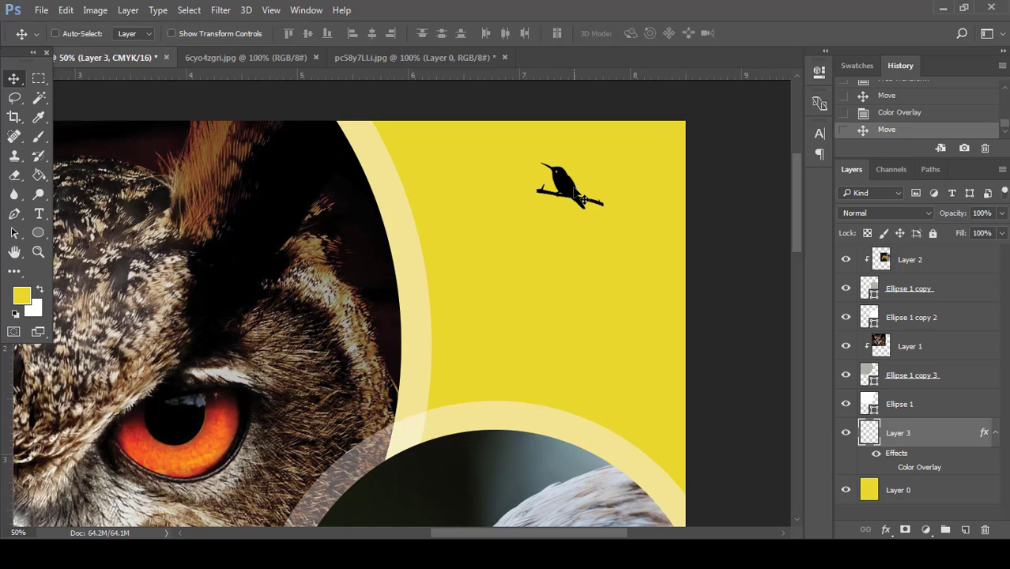
key("ctrl+plus")
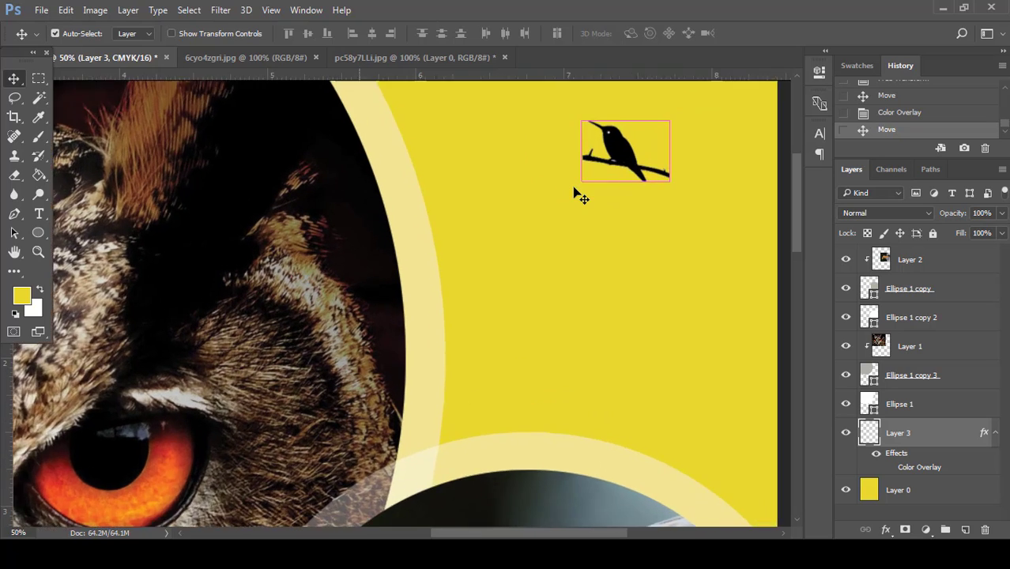
scroll(706, 245, "up", 3)
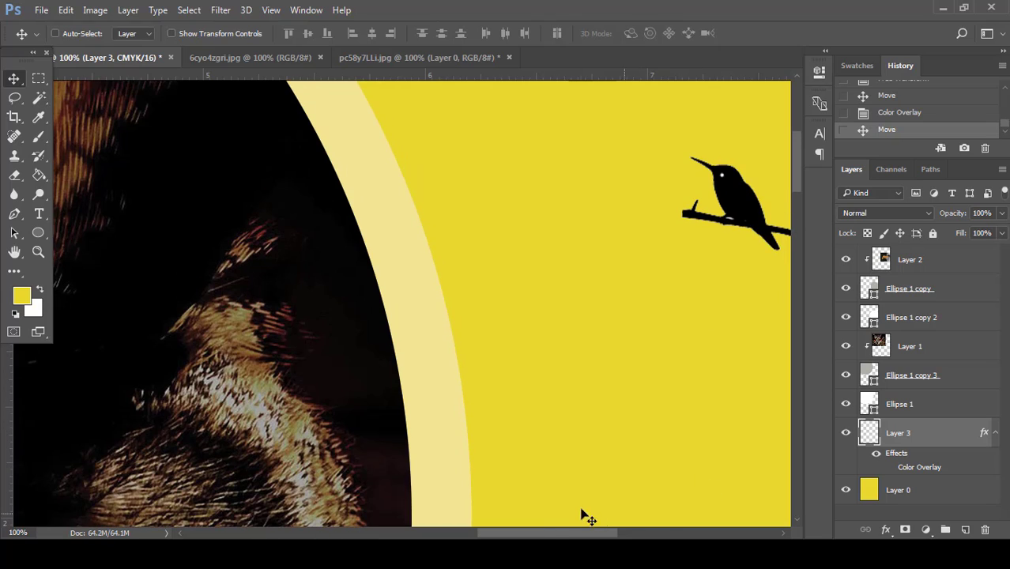
left_click_drag(552, 530, 609, 528)
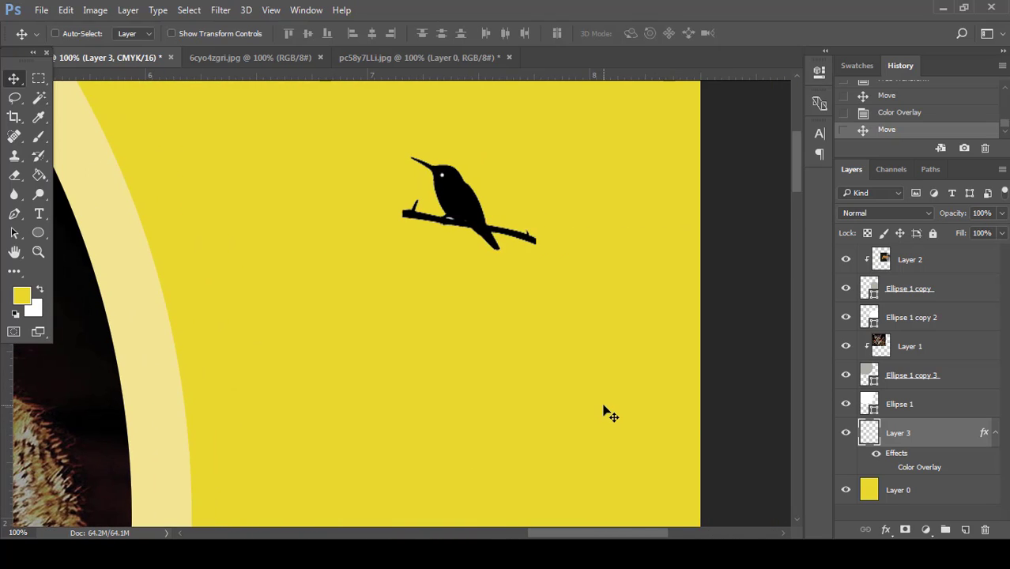
scroll(605, 413, "up", 2)
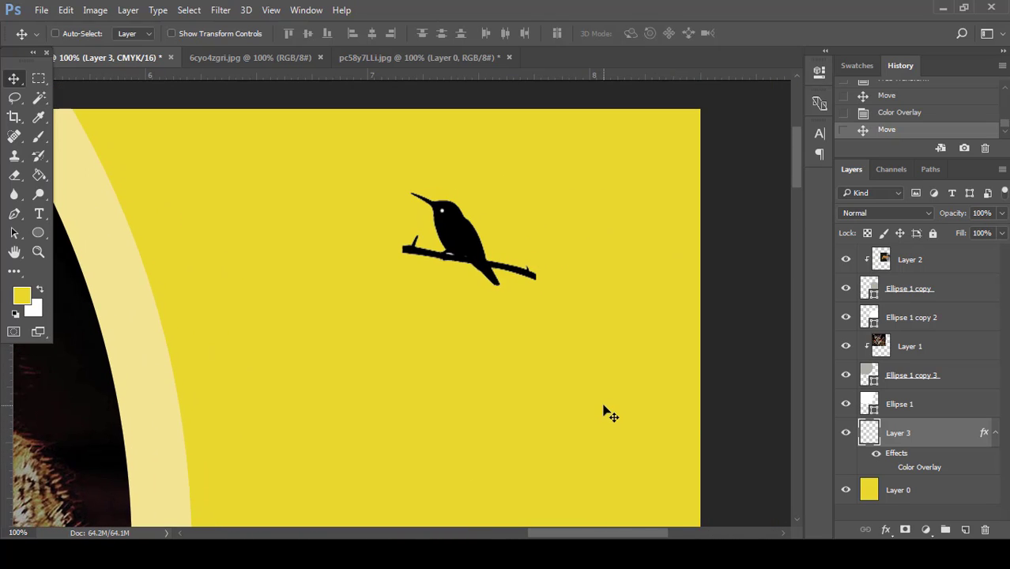
double_click(953, 435)
left_click(375, 291)
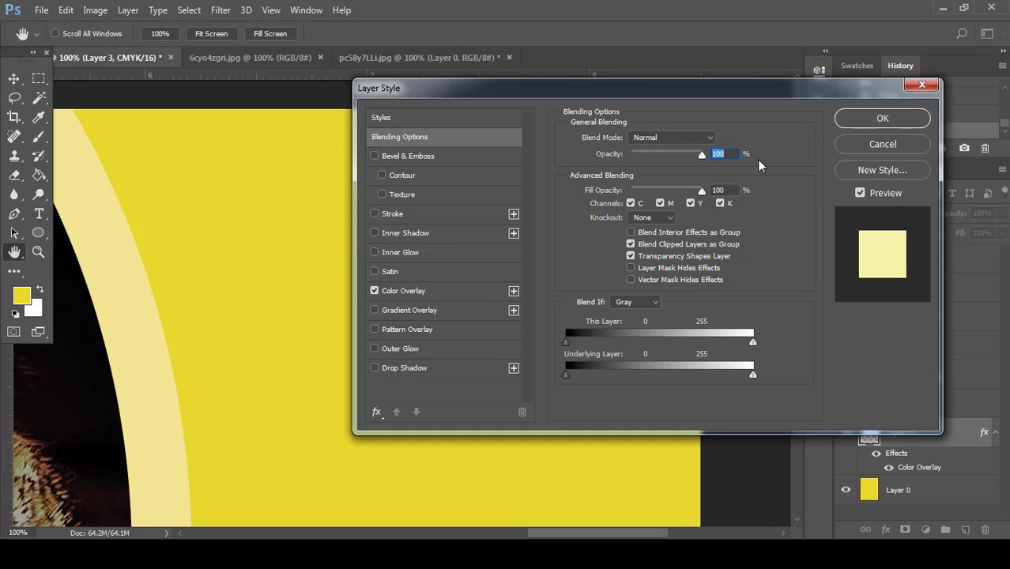
left_click(883, 118)
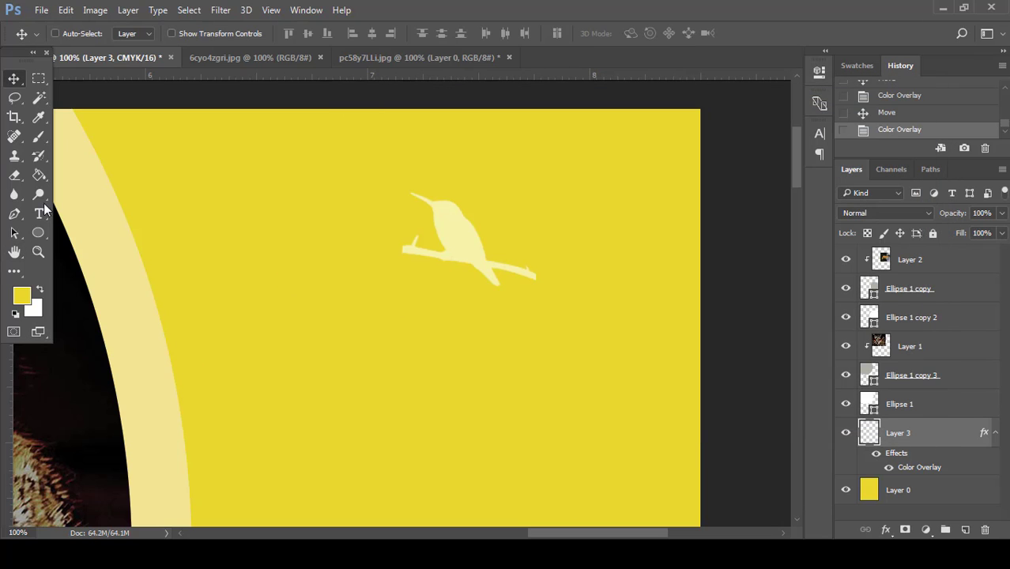
Step: Start a Josefin Sans 18 pt text line below the bird silhouette and set its text color to white
left_click(39, 215)
scroll(379, 340, "down", 2)
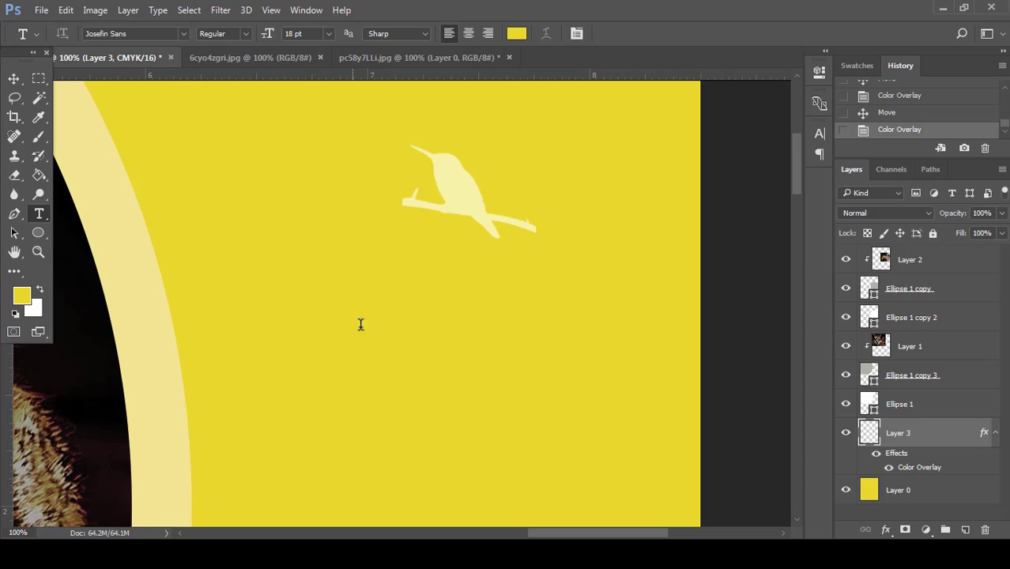
left_click(352, 308)
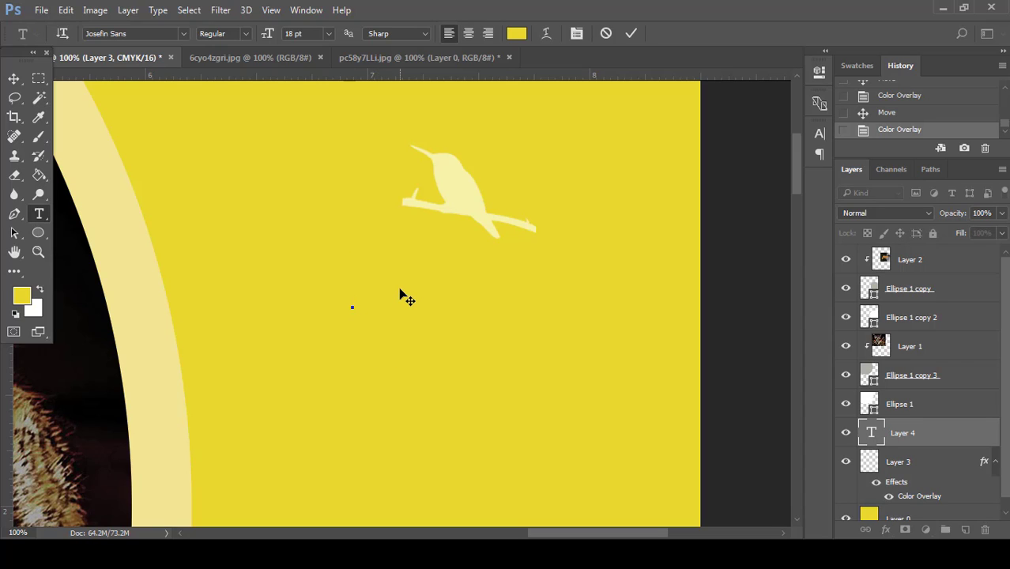
type("Hu")
key("BackSpace")
key("BackSpace")
left_click(517, 33)
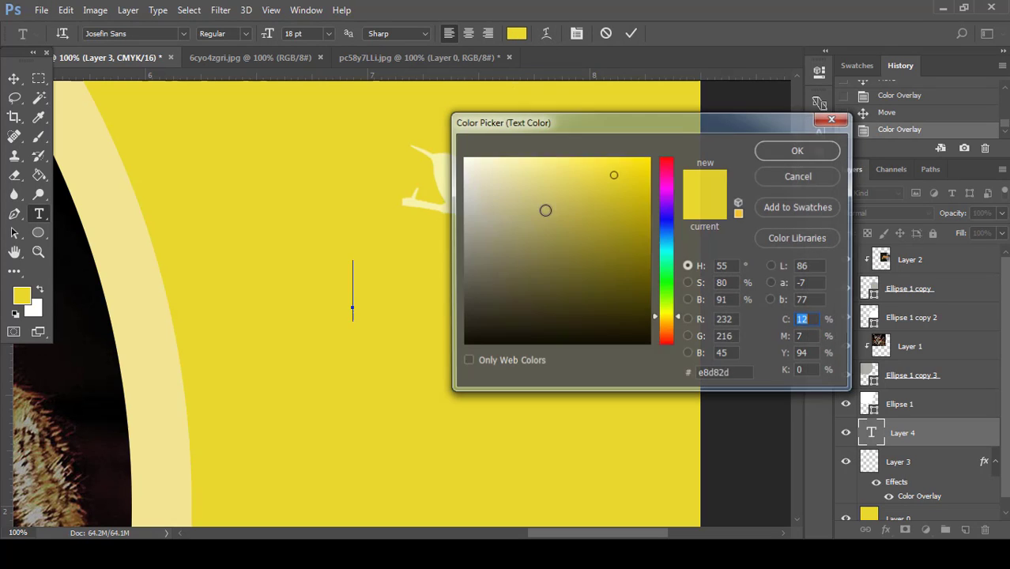
left_click_drag(546, 210, 465, 158)
left_click(815, 152)
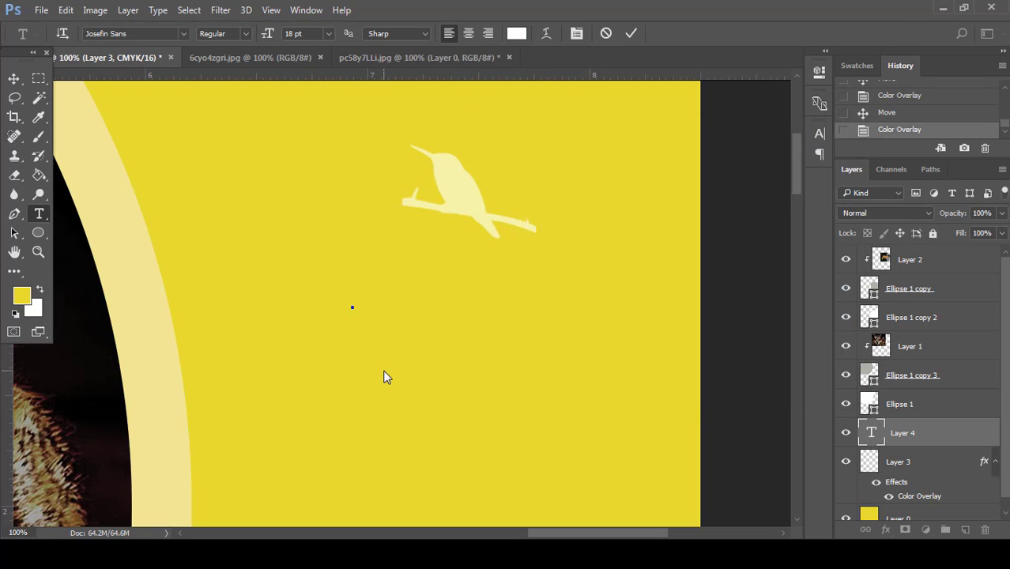
Step: Enter BIRD as the text below the bird silhouette and commit it
type("BIRD")
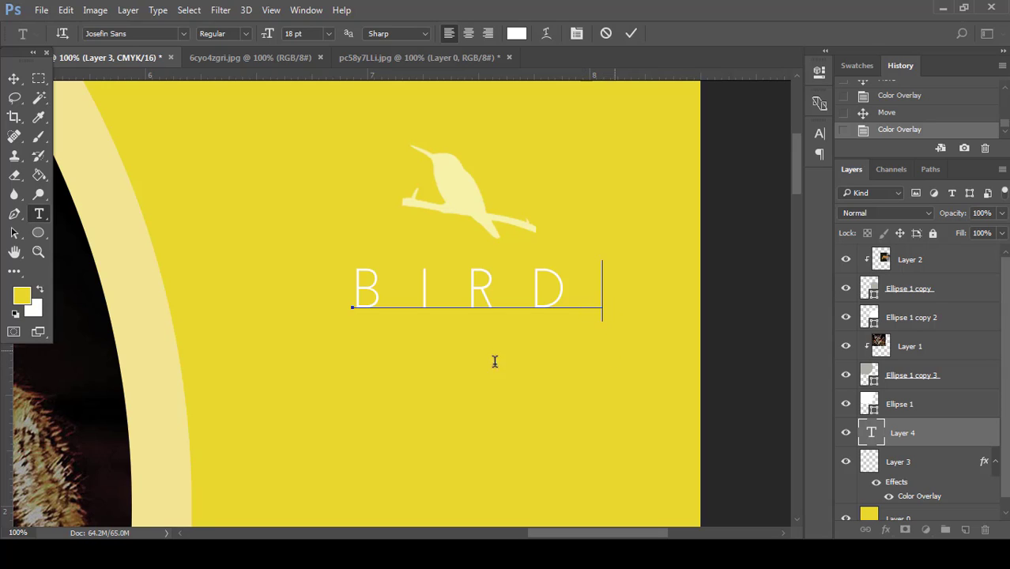
left_click_drag(495, 363, 346, 363)
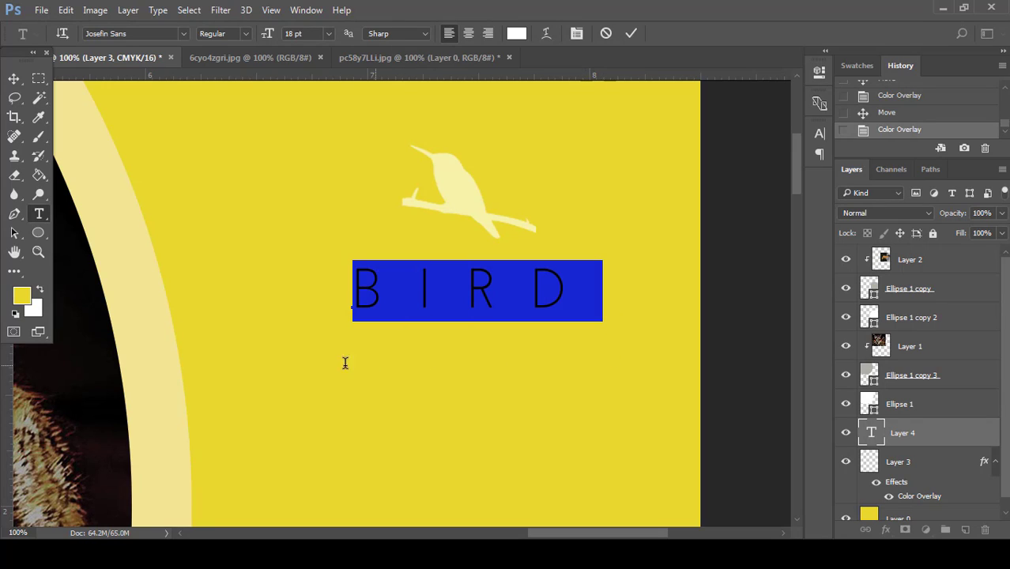
left_click(596, 285)
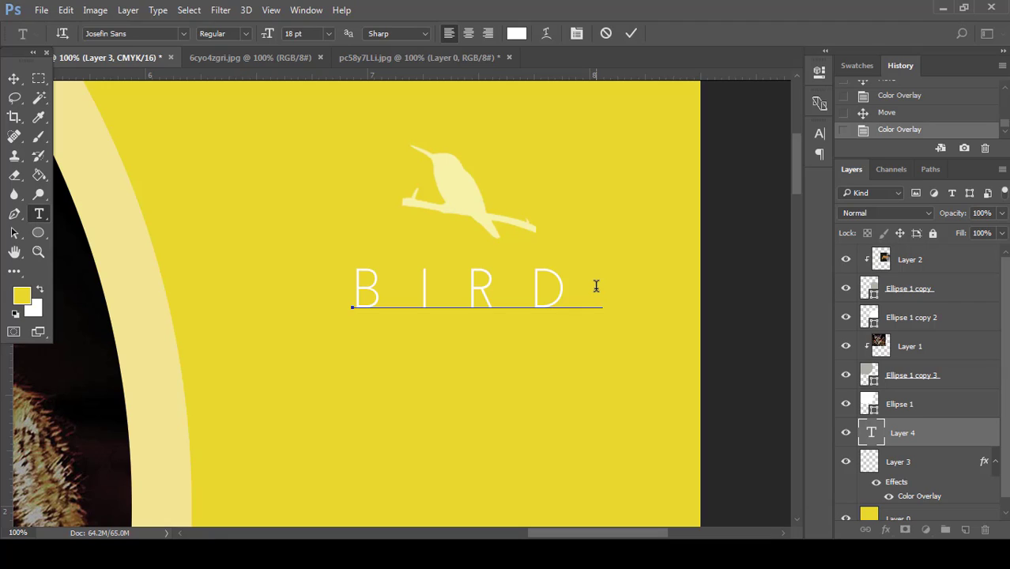
key("BackSpace")
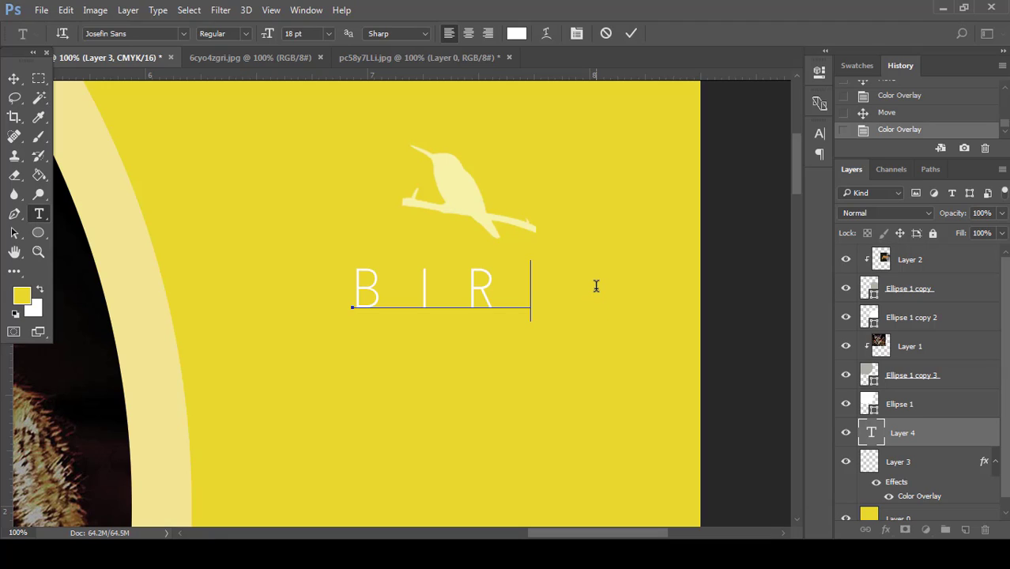
type("D")
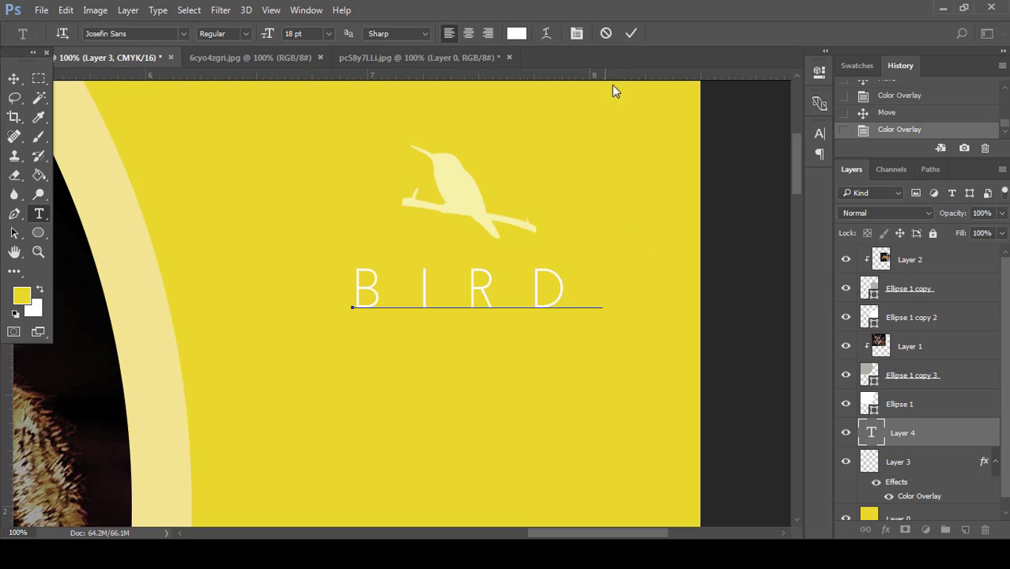
left_click(634, 34)
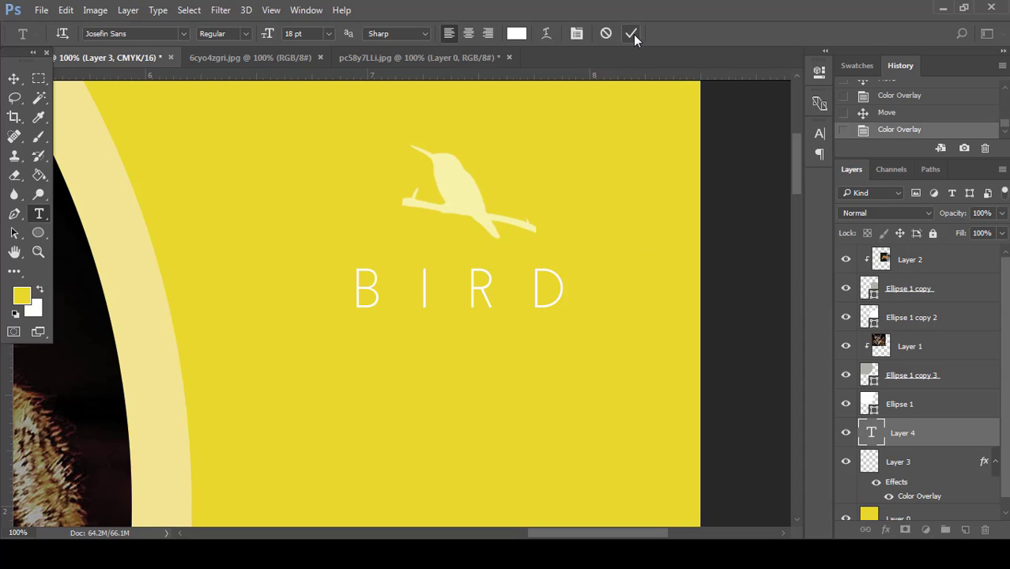
Step: Add MUSEUM as a separate text layer beneath BIRD, roughly centered under it
left_click(347, 354)
type("M ")
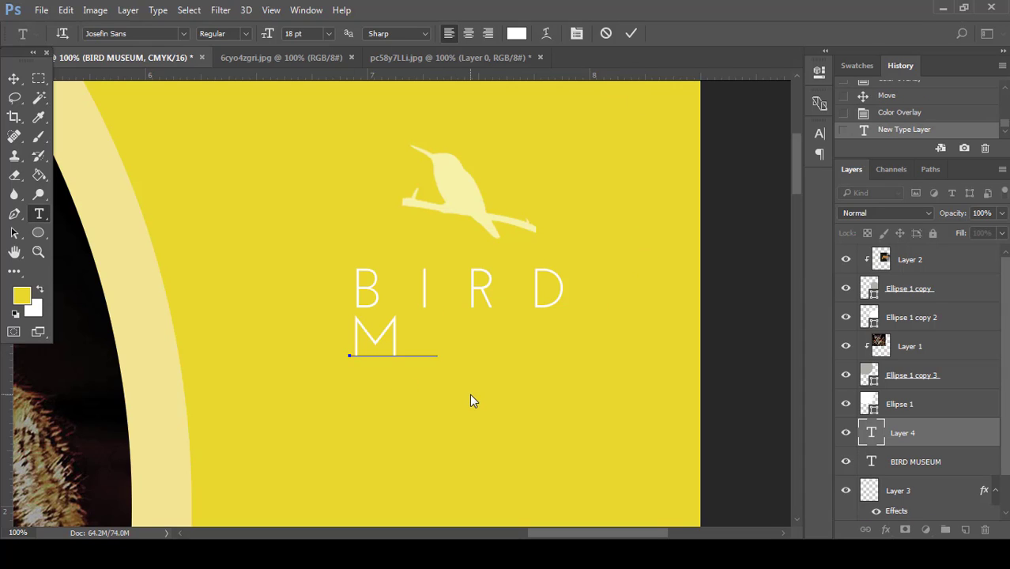
type("U S E U")
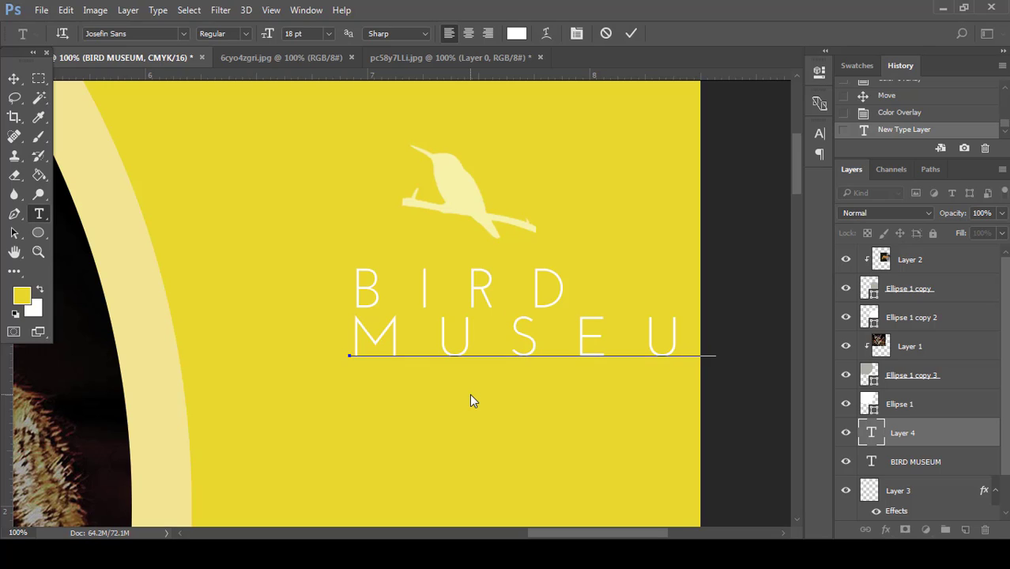
left_click_drag(502, 393, 450, 404)
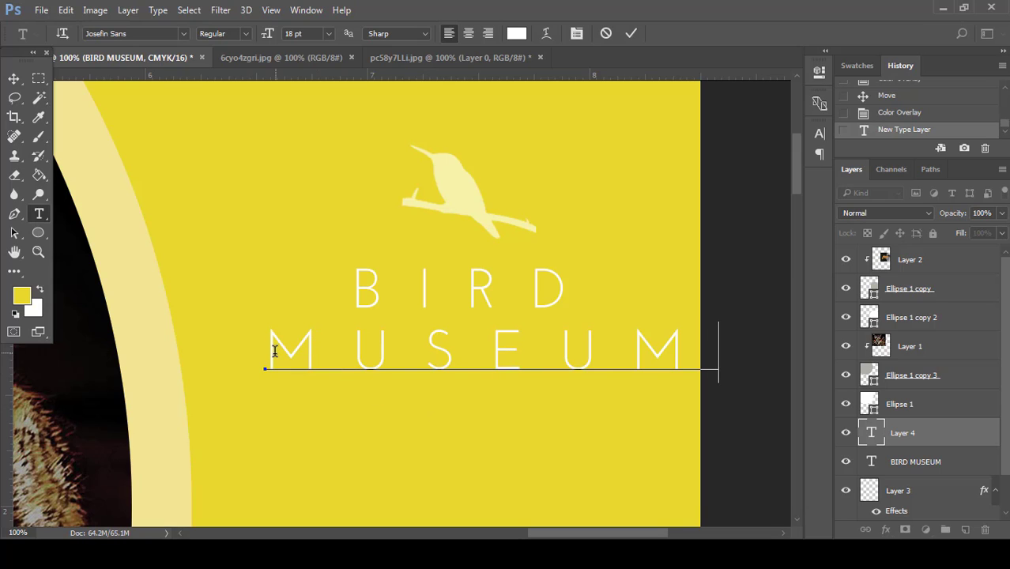
left_click_drag(270, 350, 720, 340)
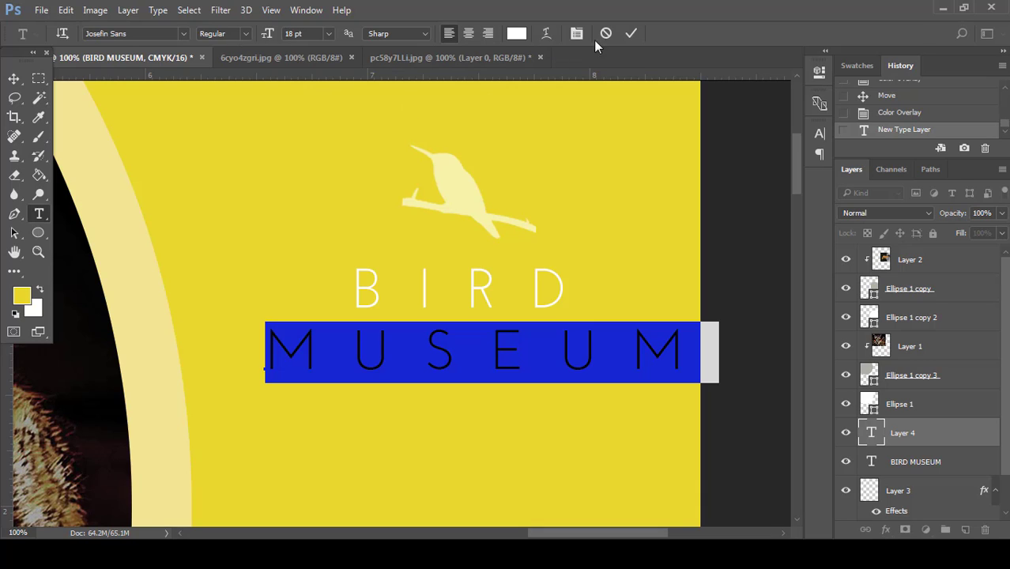
left_click(630, 35)
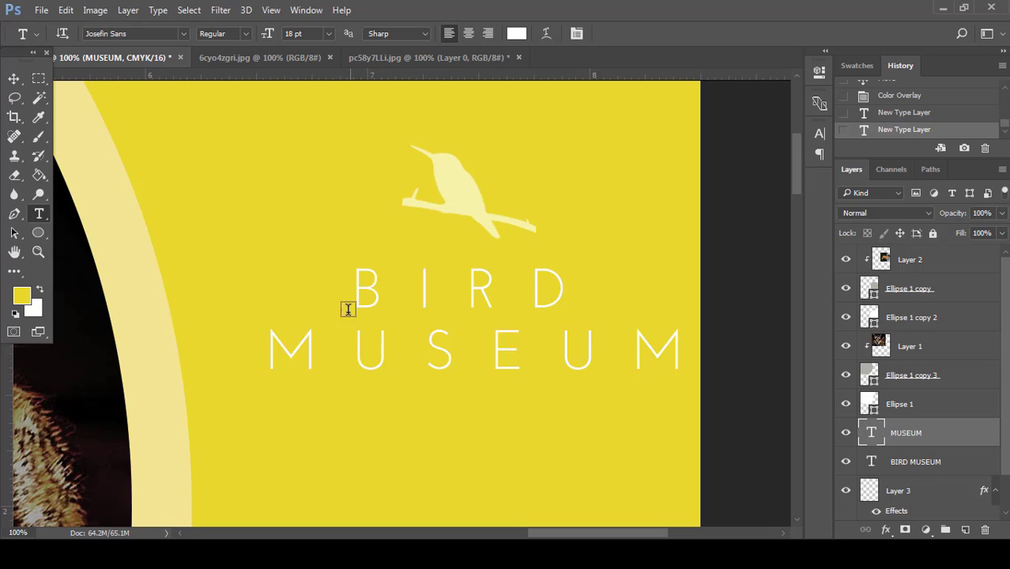
Step: Reduce the letter tracking of BIRD so its letters sit much closer together, and commit the text edit
left_click(360, 285)
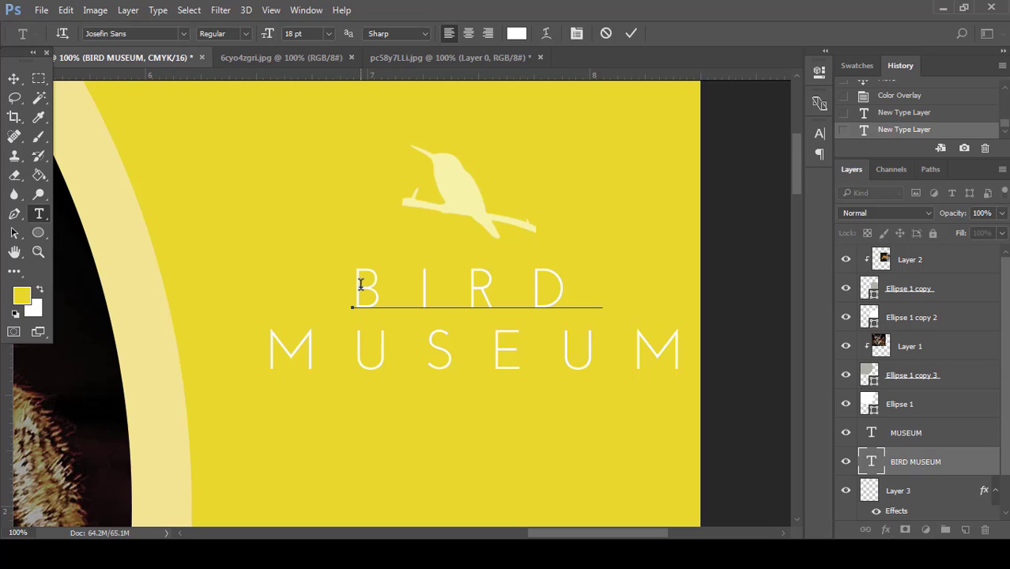
left_click_drag(360, 284, 614, 261)
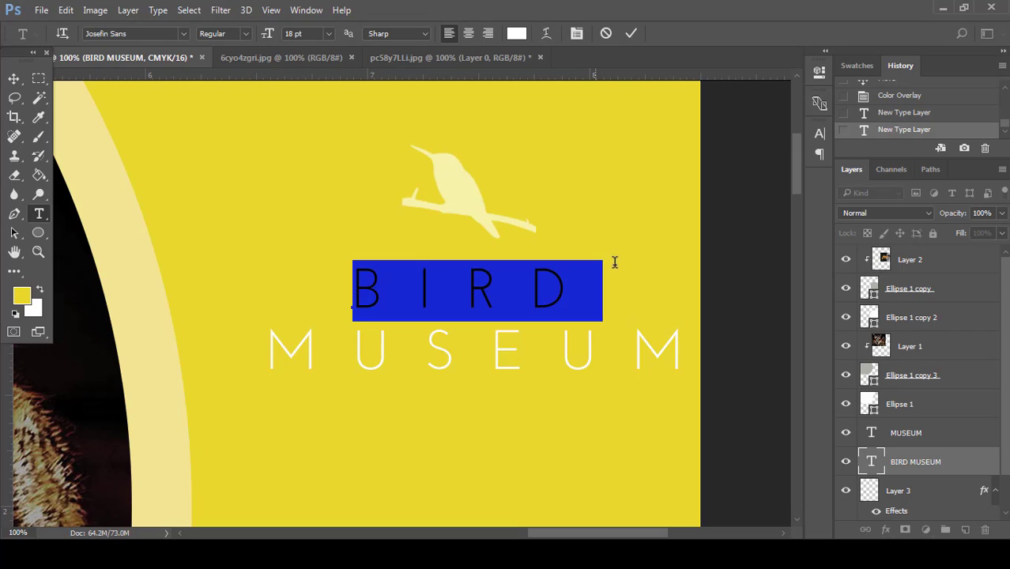
left_click(578, 34)
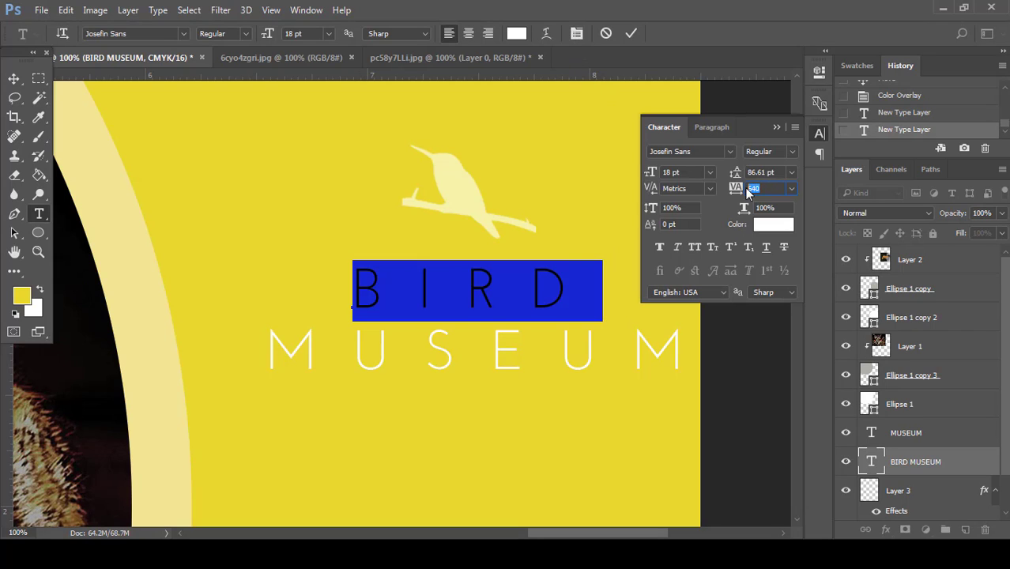
scroll(755, 181, "down", 8)
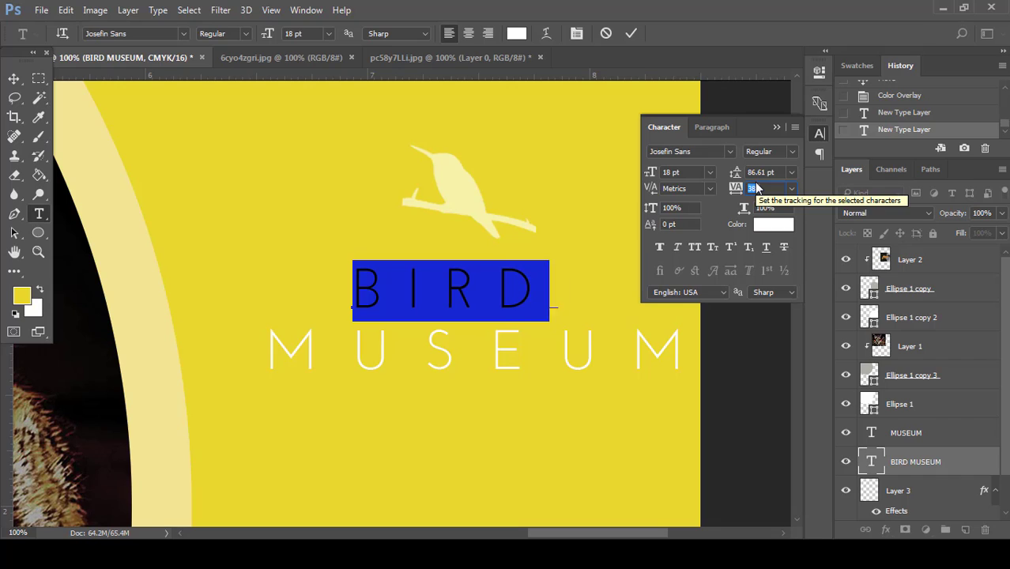
scroll(755, 187, "down", 5)
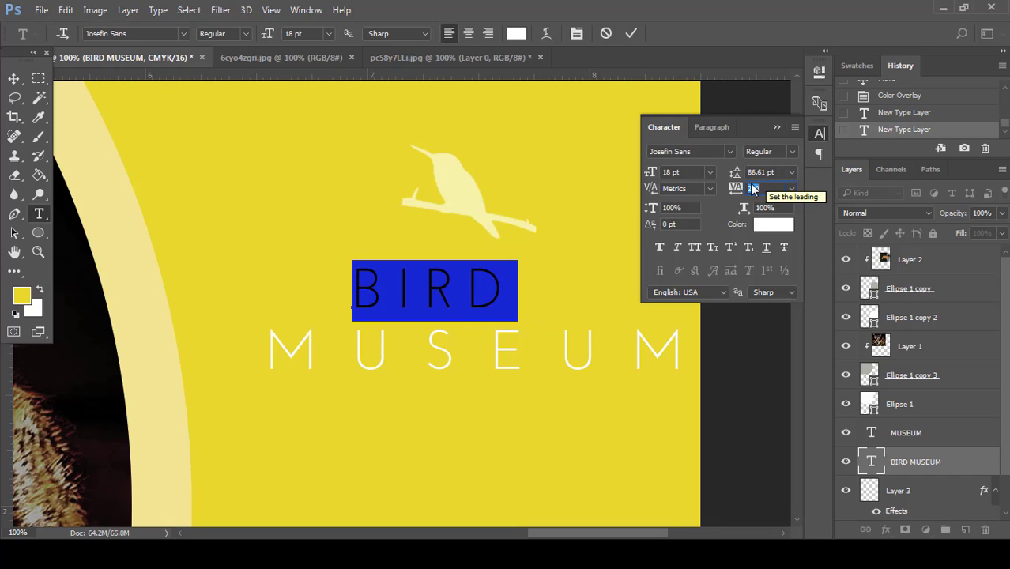
left_click(776, 127)
left_click(631, 34)
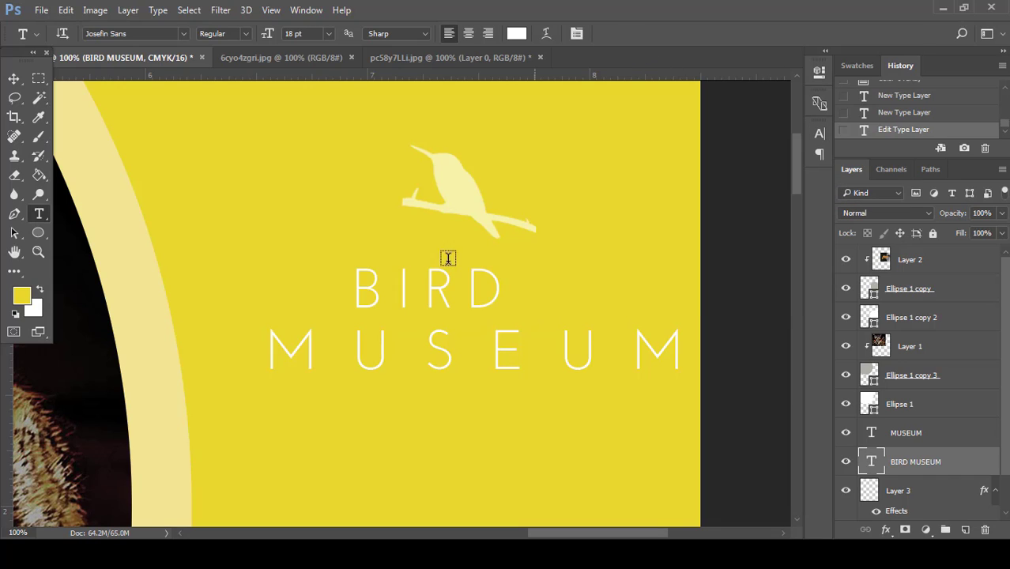
Step: Reduce the letter tracking of the separate MUSEUM text layer to 520 and commit the edit
left_click_drag(268, 353, 778, 278)
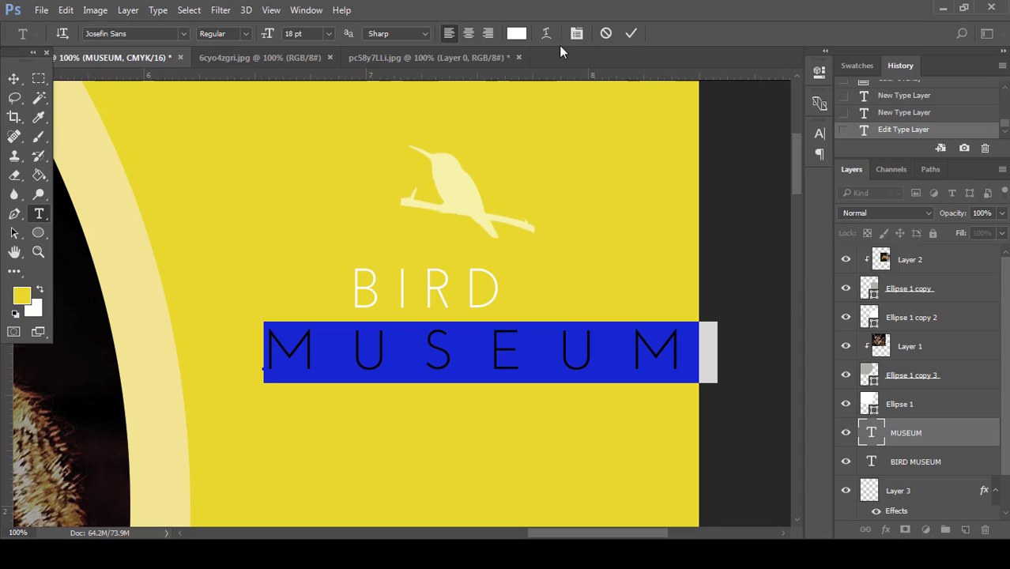
left_click(577, 34)
key("Down")
key("Down")
key("Down")
key("Down")
key("Down")
key("Down")
key("Down")
key("Down")
key("Down")
key("Down")
key("Down")
key("Down")
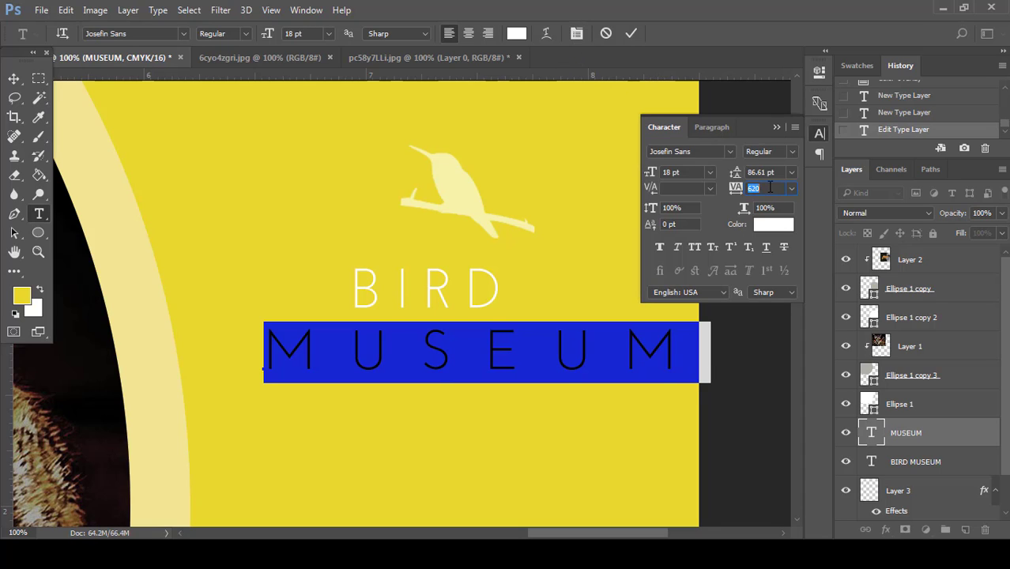
left_click(631, 34)
left_click(14, 78)
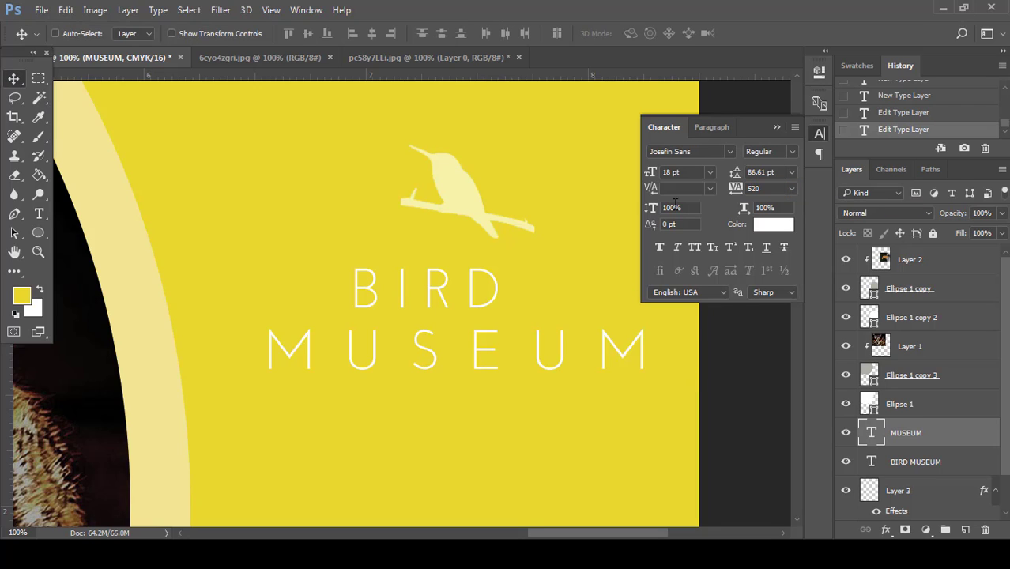
left_click(777, 129)
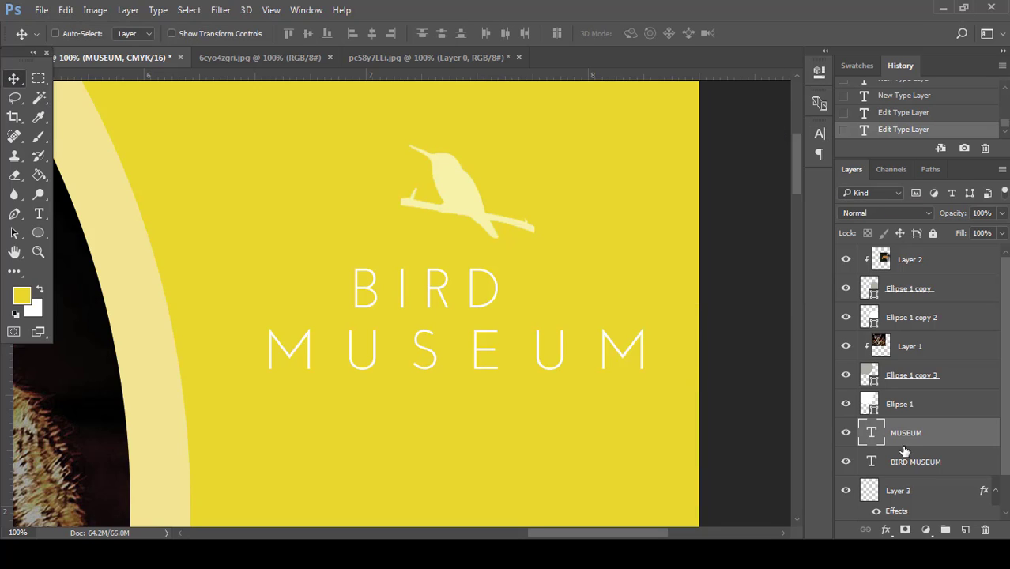
Step: Move the BIRD text so it lines up with the left edge of MUSEUM and sits closely above it
left_click(956, 461)
left_click_drag(445, 308, 360, 310)
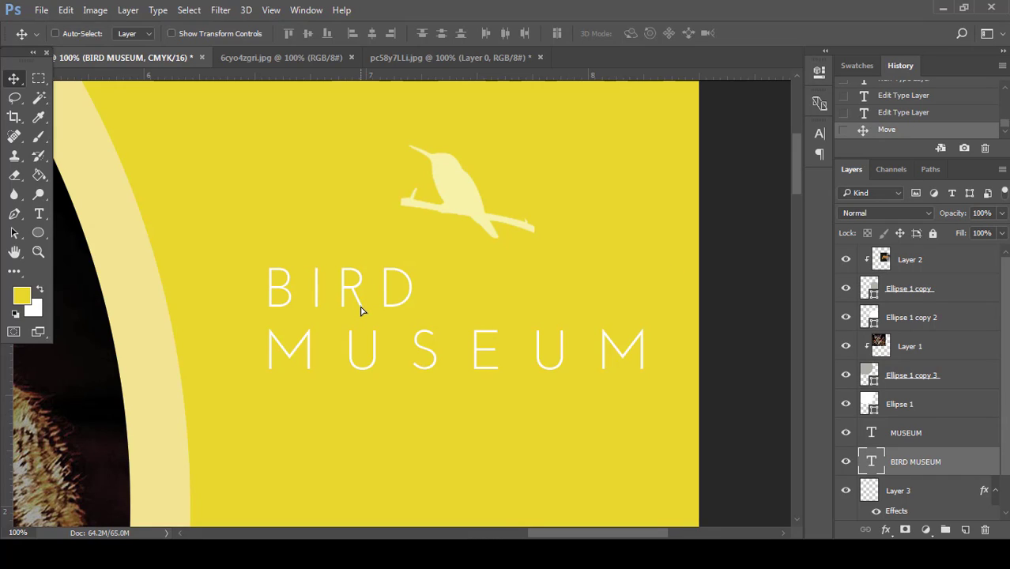
key("Down")
key("Down")
key("Down")
key("Down")
key("Down")
key("Down")
key("Down")
key("Down")
key("Down")
key("Down")
key("Down")
key("Down")
key("Down")
key("Down")
key("Down")
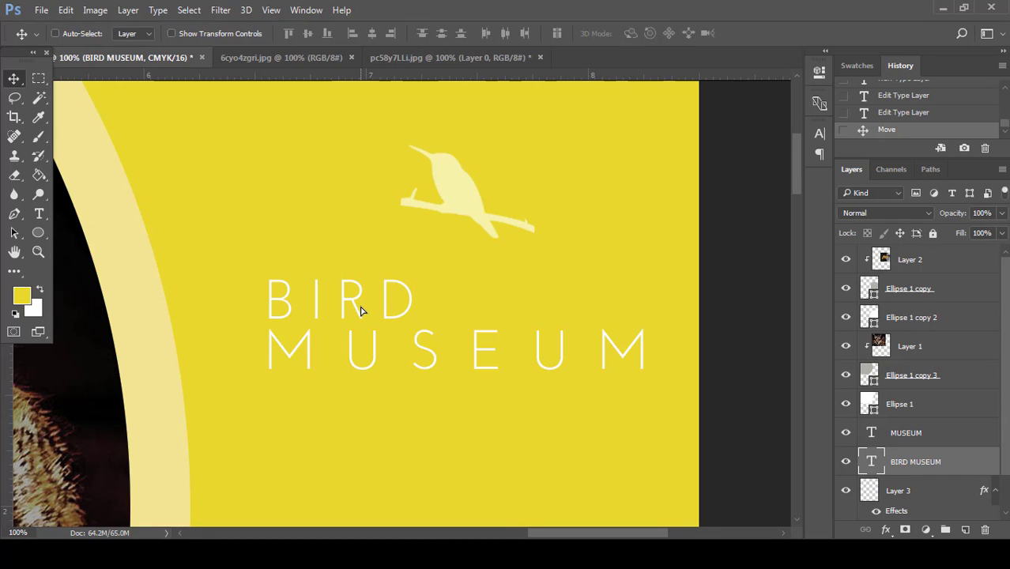
key("Right")
key("Right")
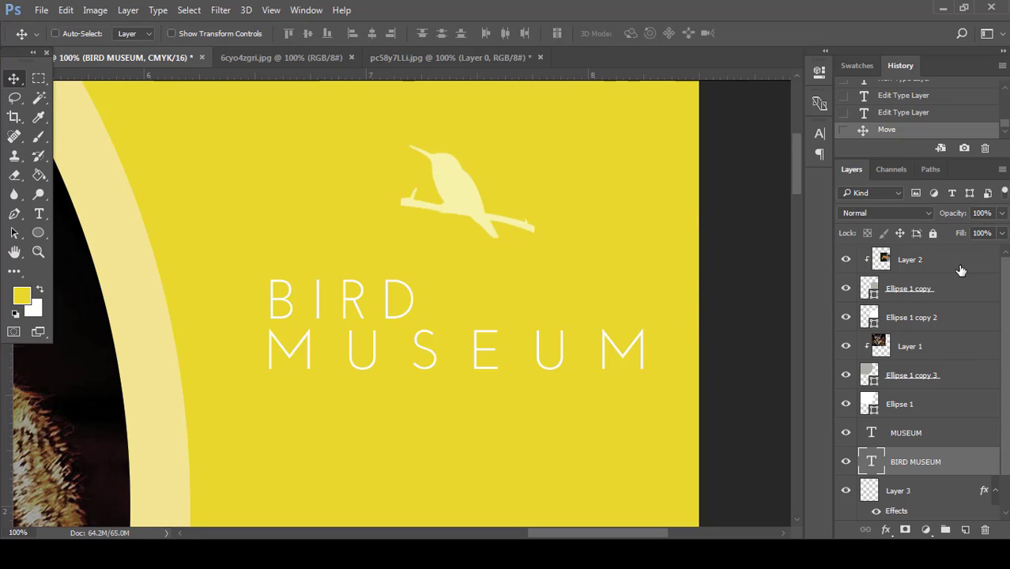
Step: Move the bird silhouette on Layer 3 beside the word BIRD, perched just above MUSEUM
left_click(955, 411)
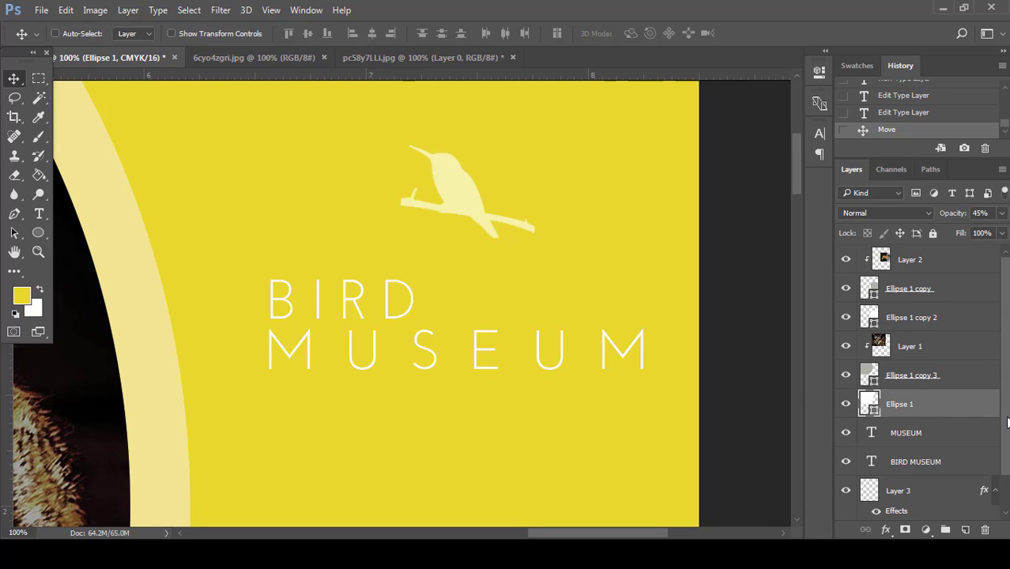
scroll(1005, 427, "down", 1)
left_click(960, 455)
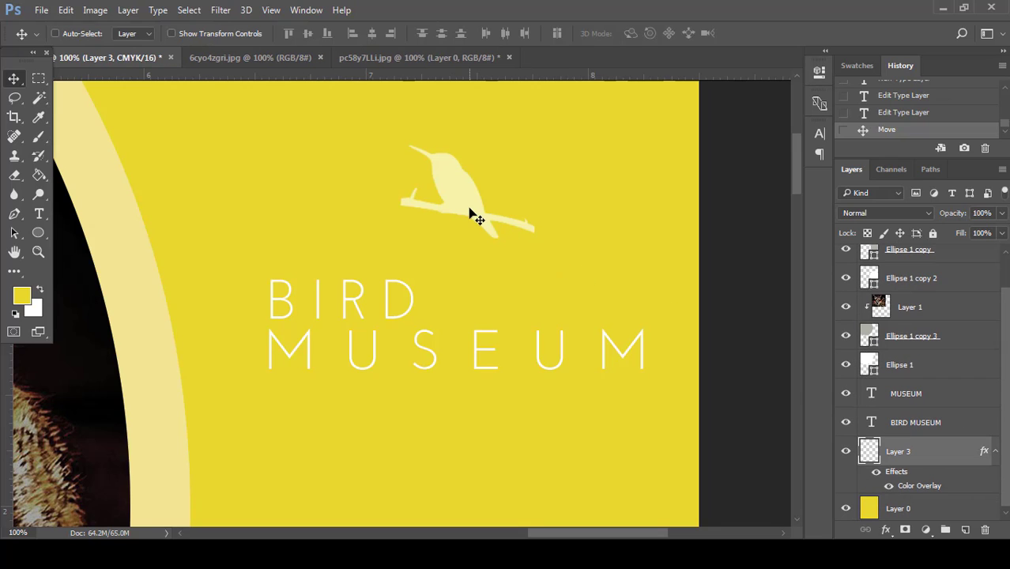
left_click_drag(479, 223, 506, 298)
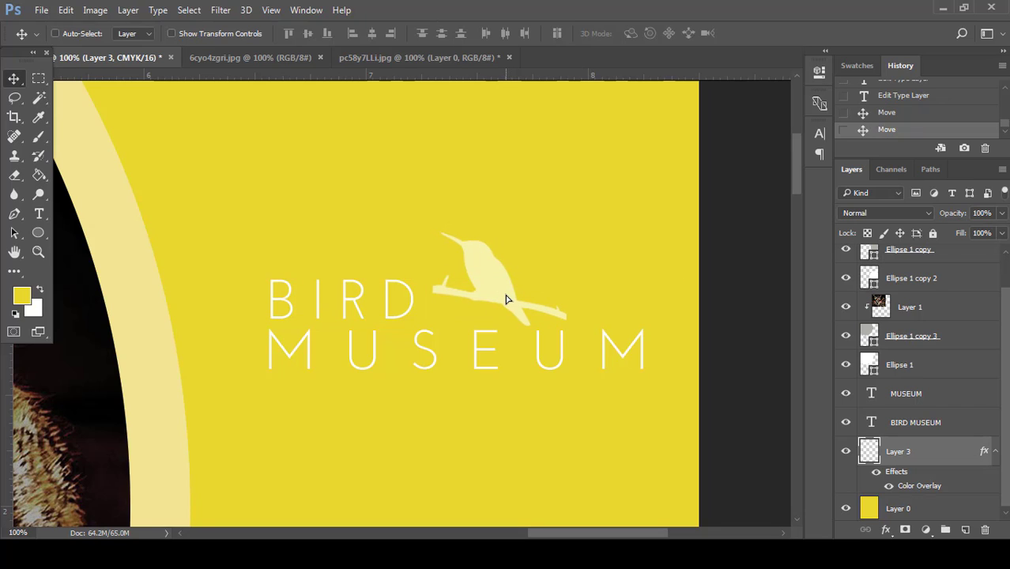
Step: Set the font style of the word BIRD to SemiBold and commit the text edit
left_click(39, 213)
left_click_drag(269, 300, 432, 301)
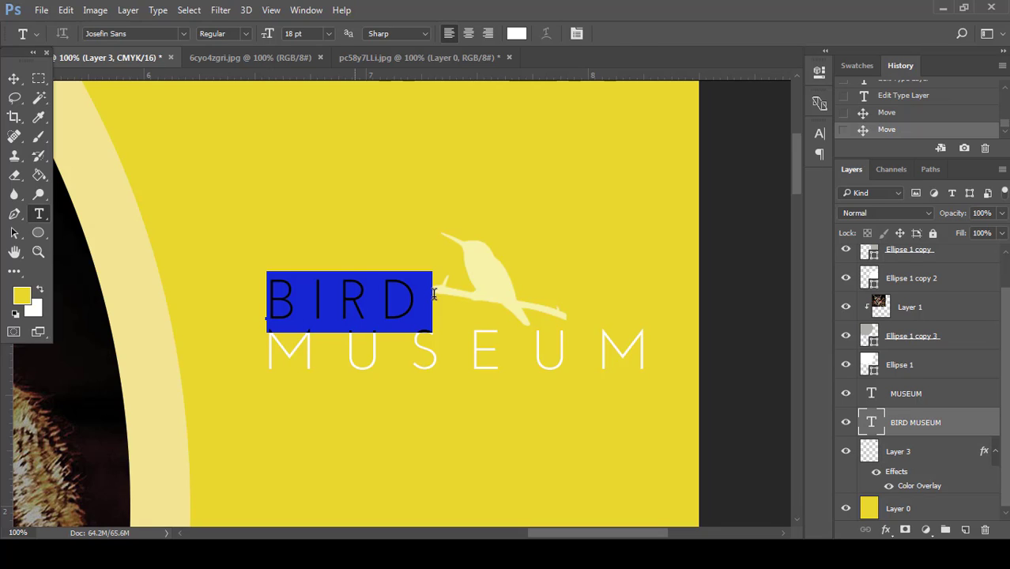
left_click(245, 34)
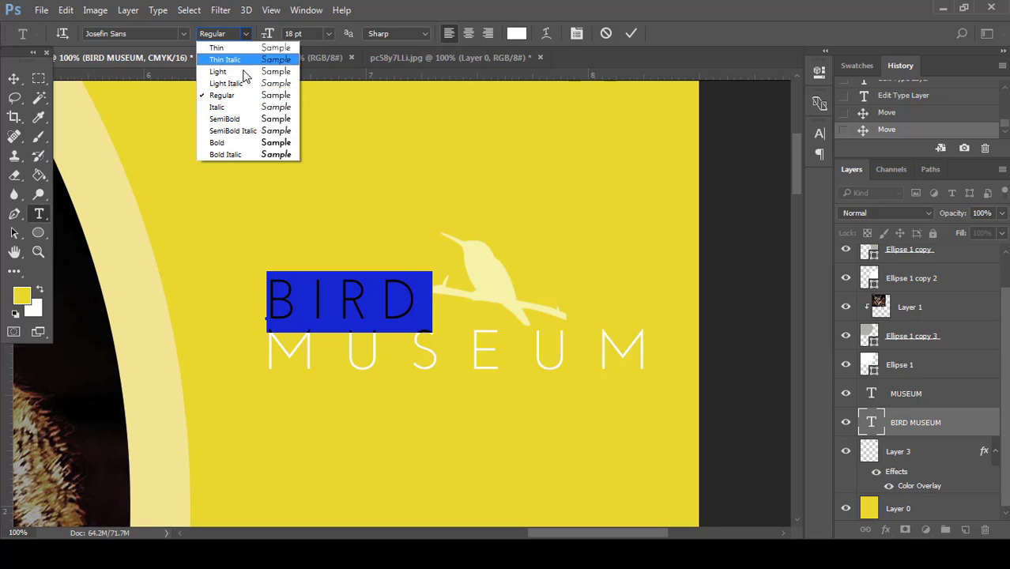
left_click(244, 130)
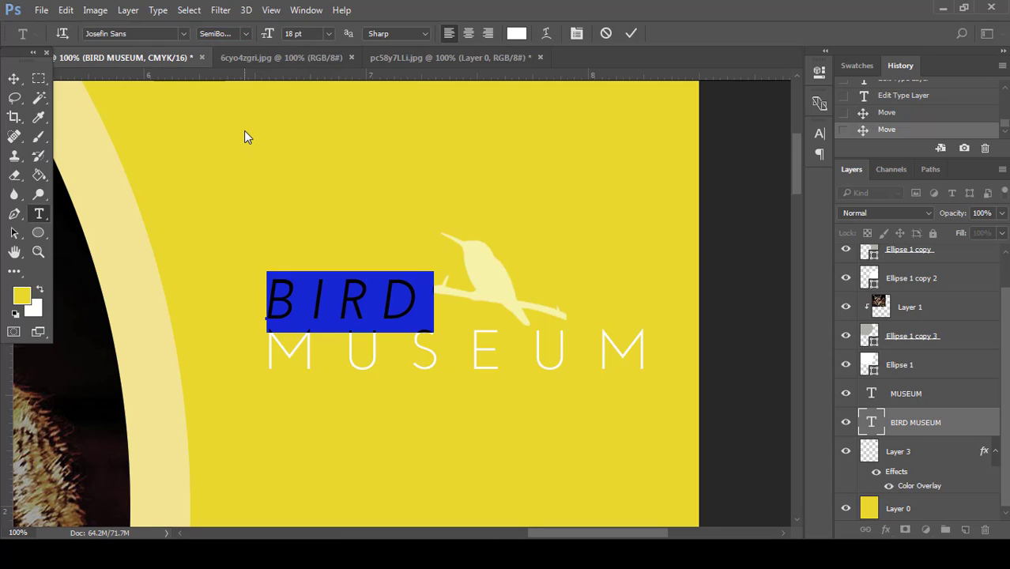
left_click(245, 34)
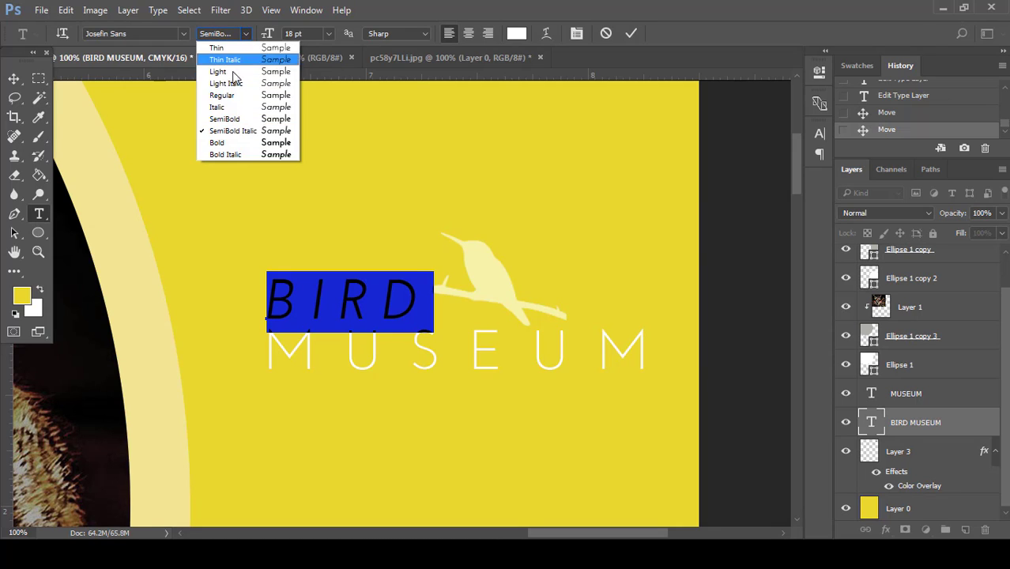
left_click(229, 123)
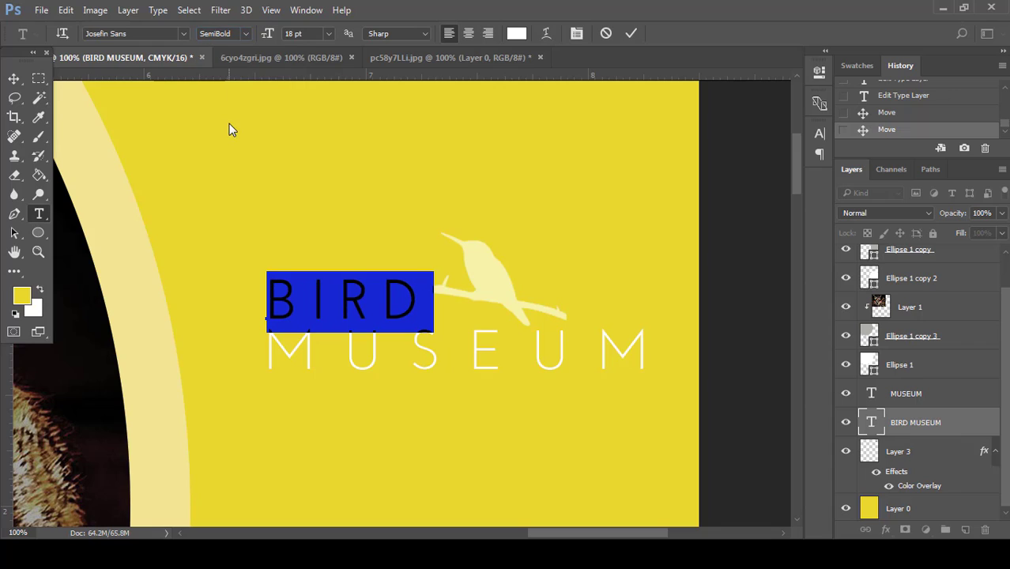
left_click(630, 35)
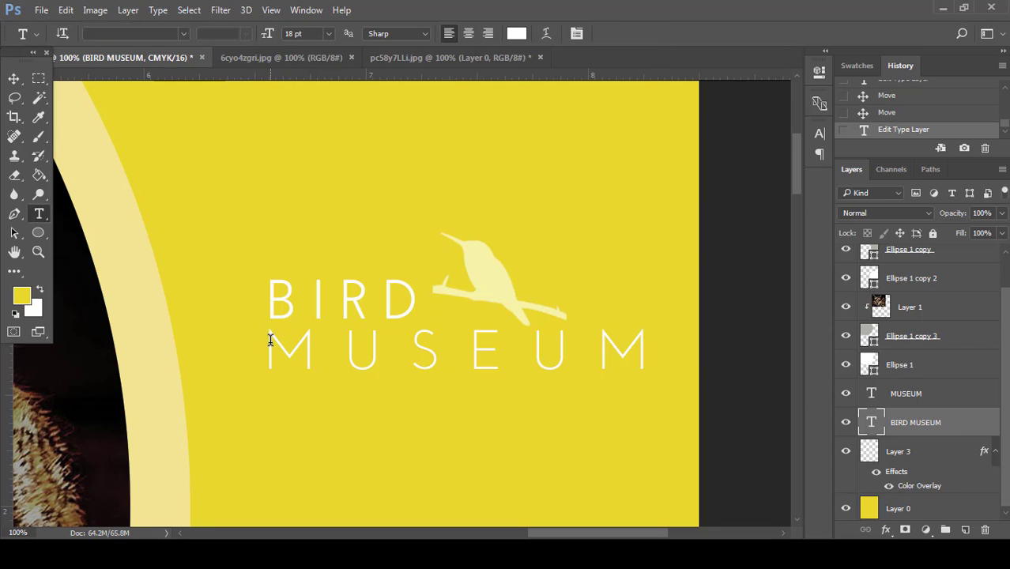
Step: Change the text color of MUSEUM to black (000000) and commit the edit
left_click_drag(270, 340, 655, 340)
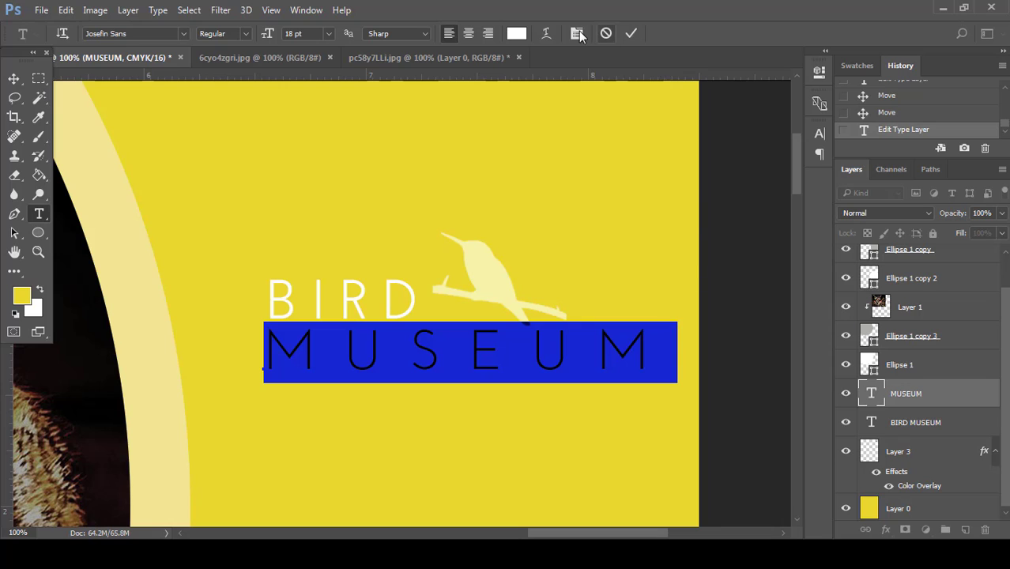
left_click(516, 33)
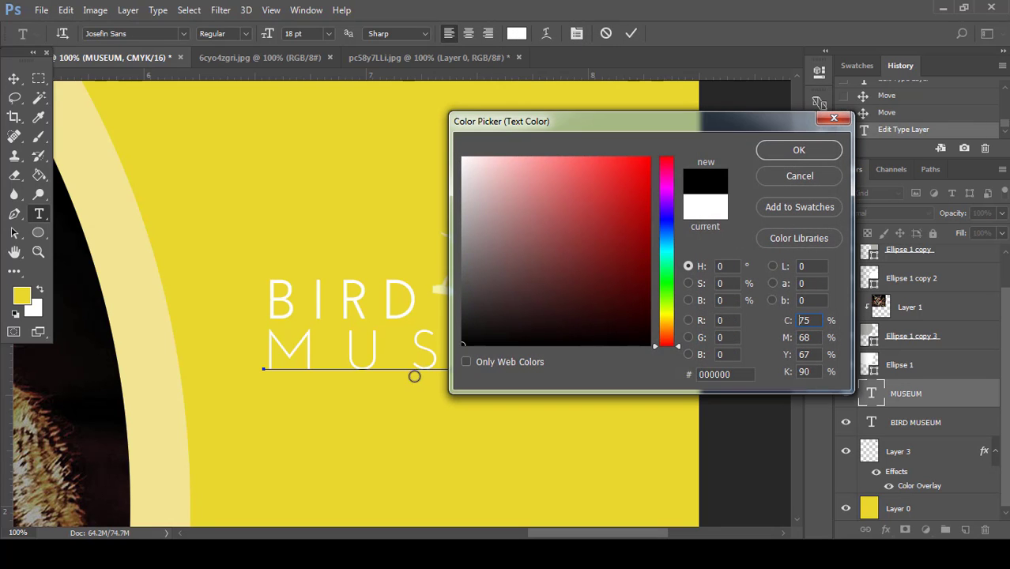
left_click(800, 151)
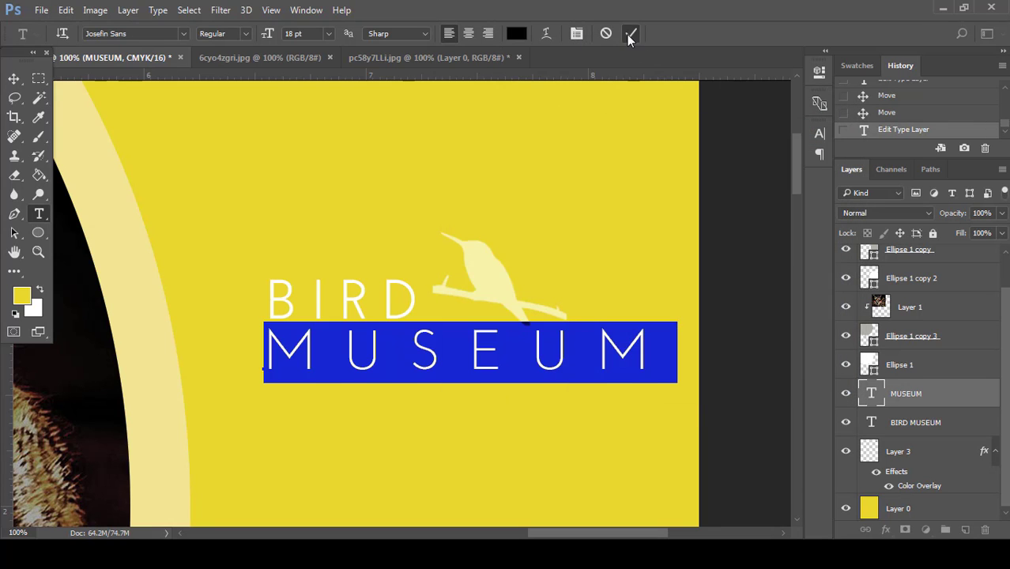
left_click(631, 33)
Step: Delete the leftover white MUSEUM line from the BIRD MUSEUM text layer, keeping only the word BIRD
key("ctrl+minus")
key("ctrl+minus")
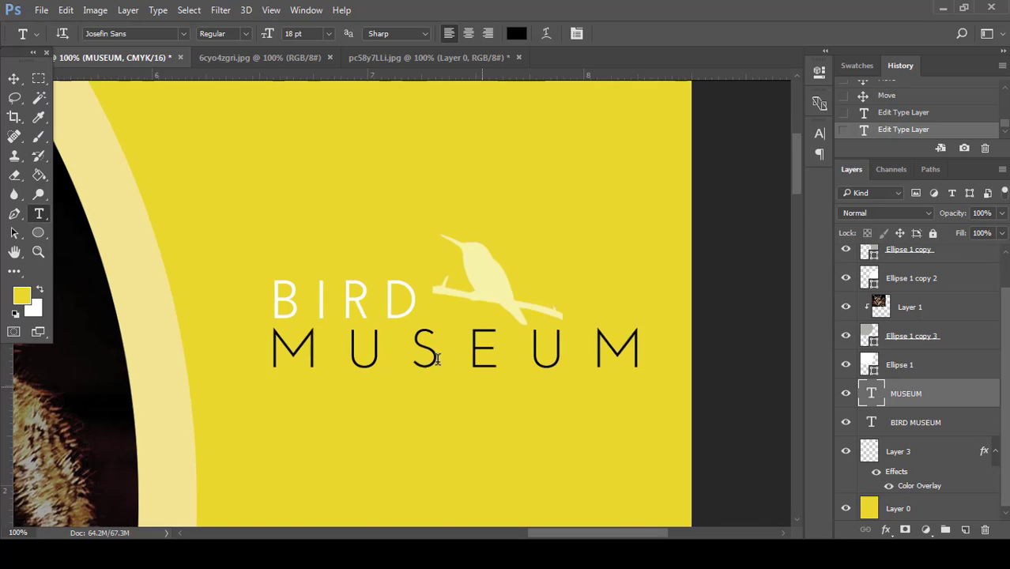
key("ctrl+minus")
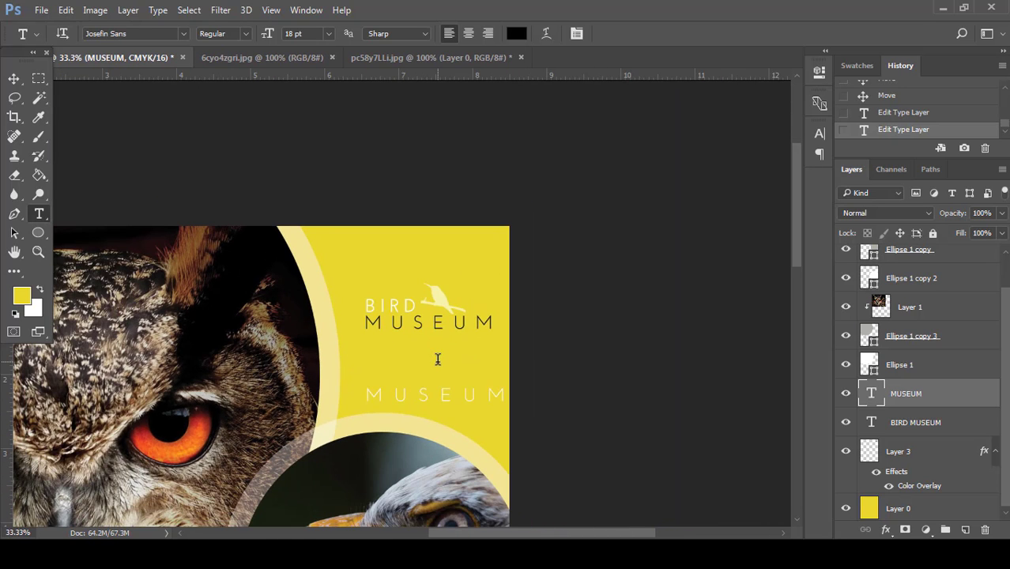
left_click(368, 394)
left_click_drag(368, 393, 534, 395)
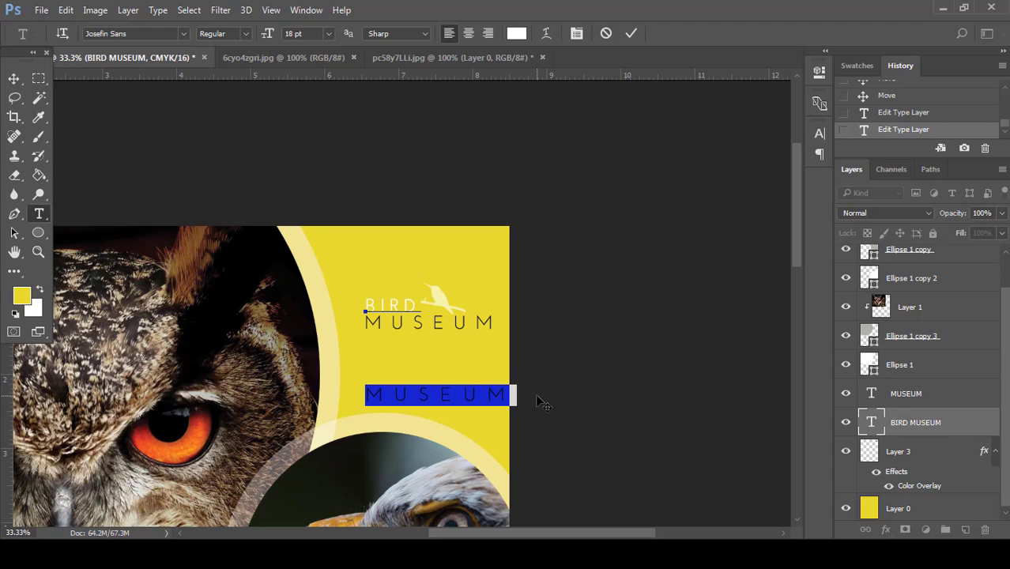
key("ctrl+h")
key("Delete")
left_click(630, 35)
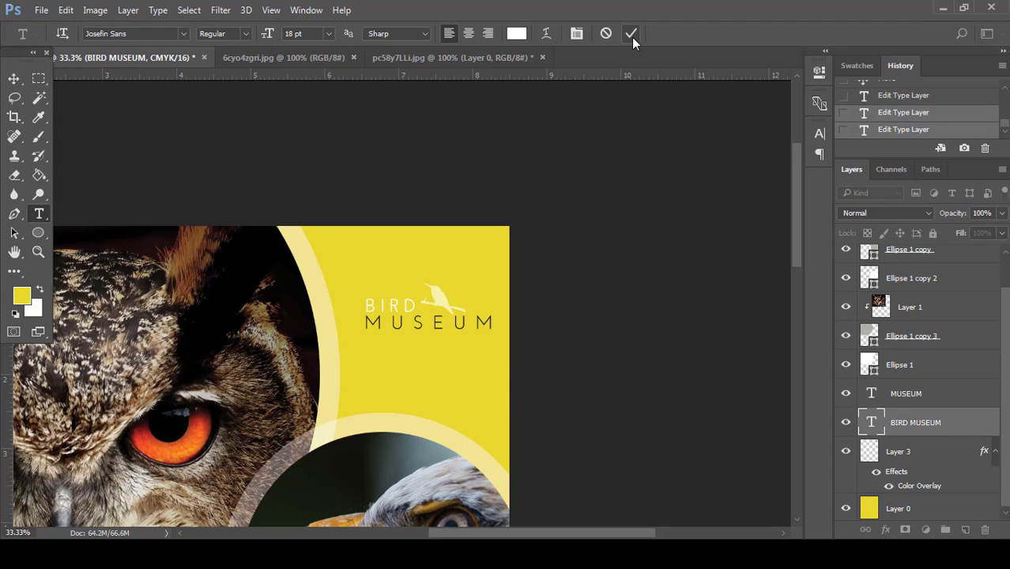
Step: Scale the MUSEUM, BIRD and Layer 3 layers together to about 112% and move the logo up near the page's top-right corner
key("ctrl+minus")
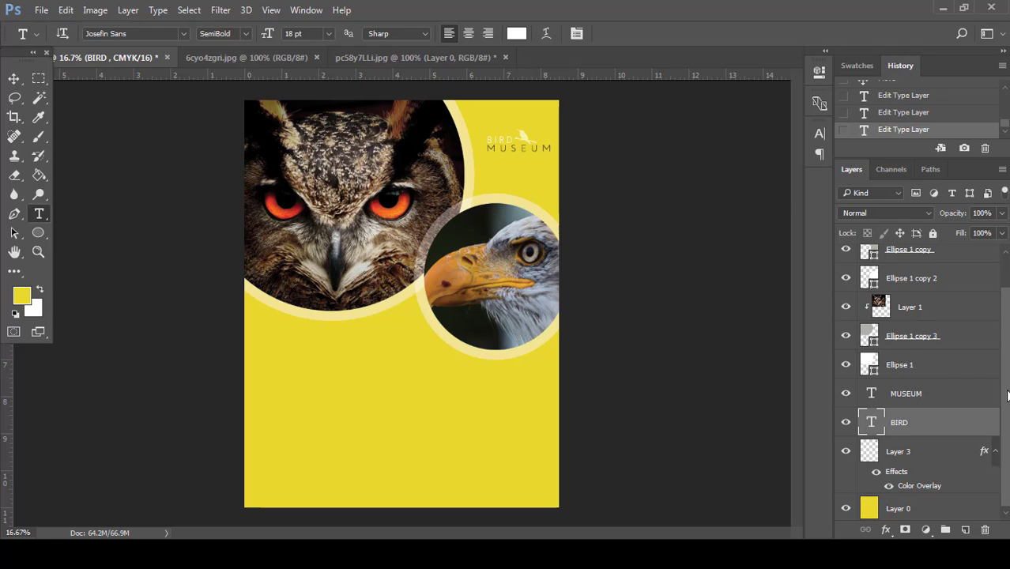
left_click(932, 449, "shift")
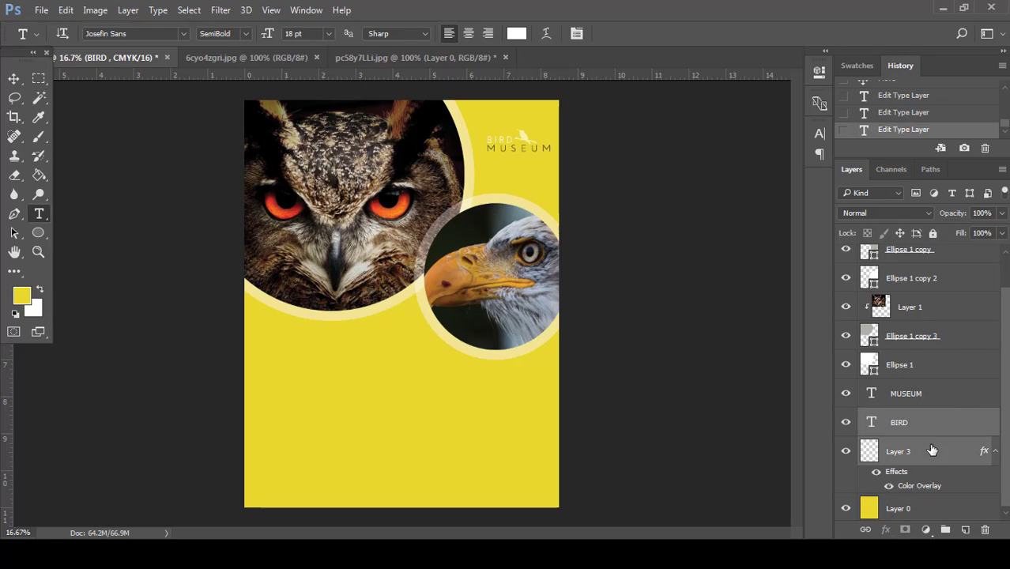
left_click(950, 399, "ctrl")
key("ctrl+t")
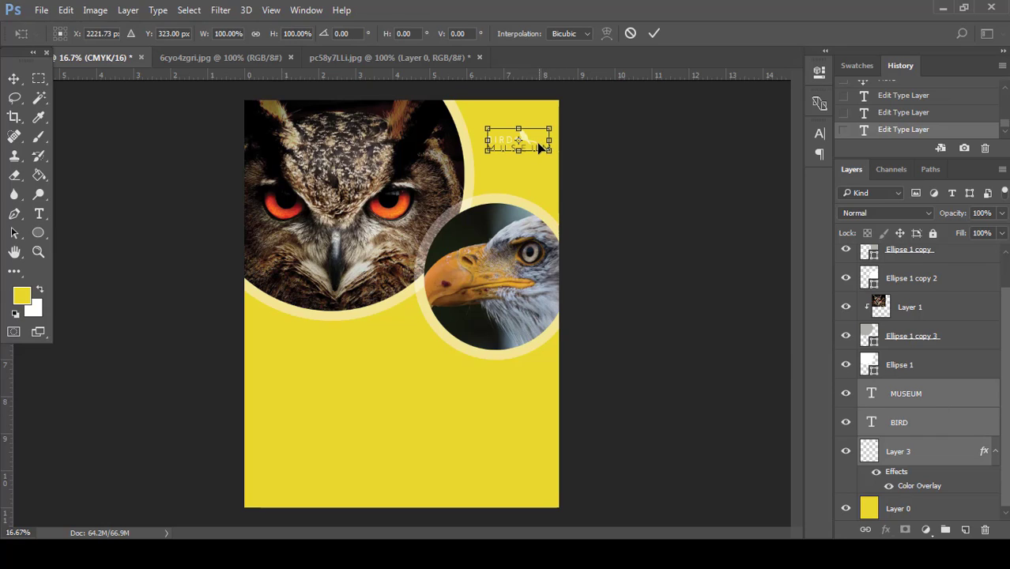
mouse_move(540, 149)
left_mouse_down()
mouse_move(531, 129)
mouse_move(552, 138)
left_mouse_up()
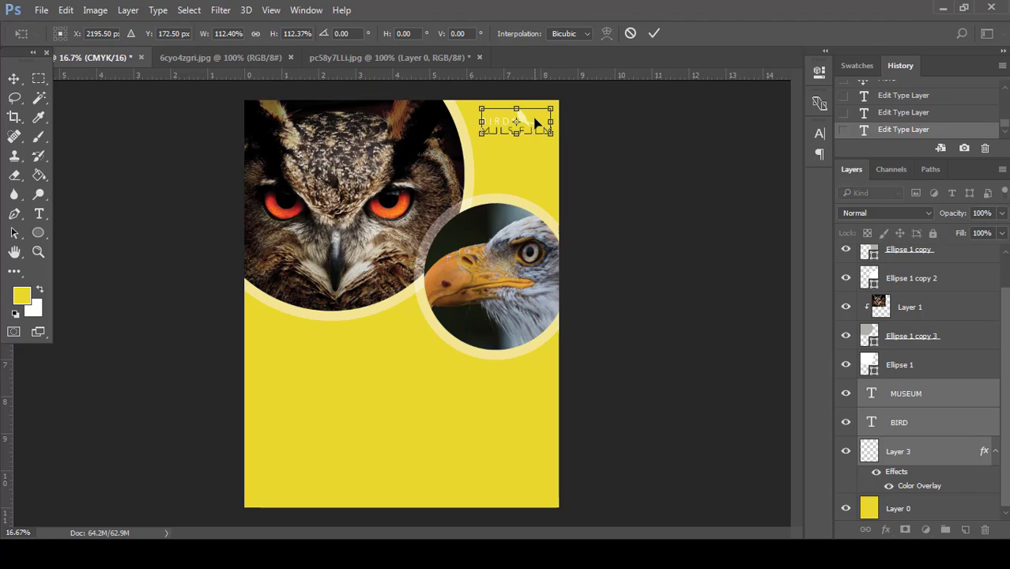
left_click(652, 33)
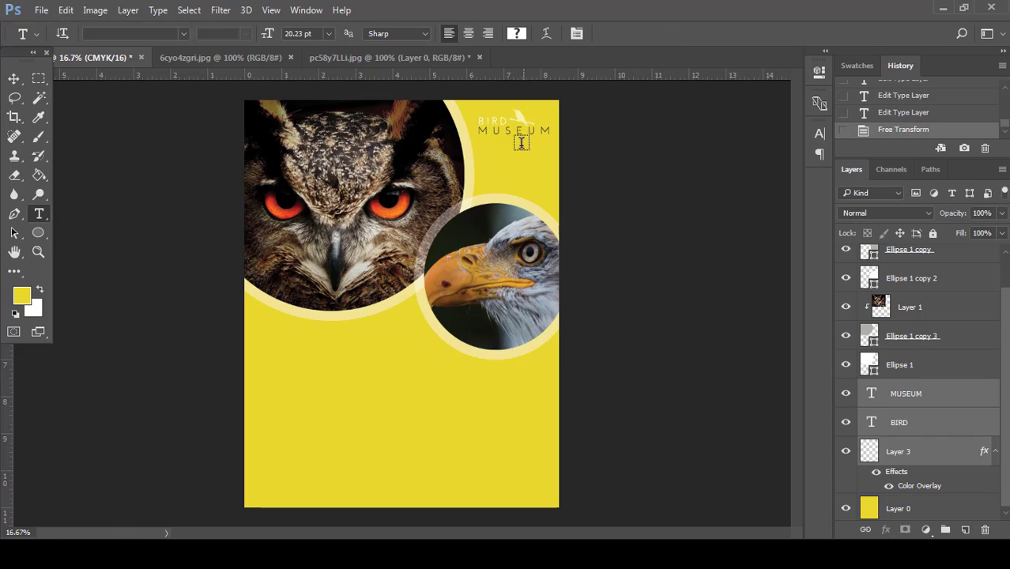
key("v")
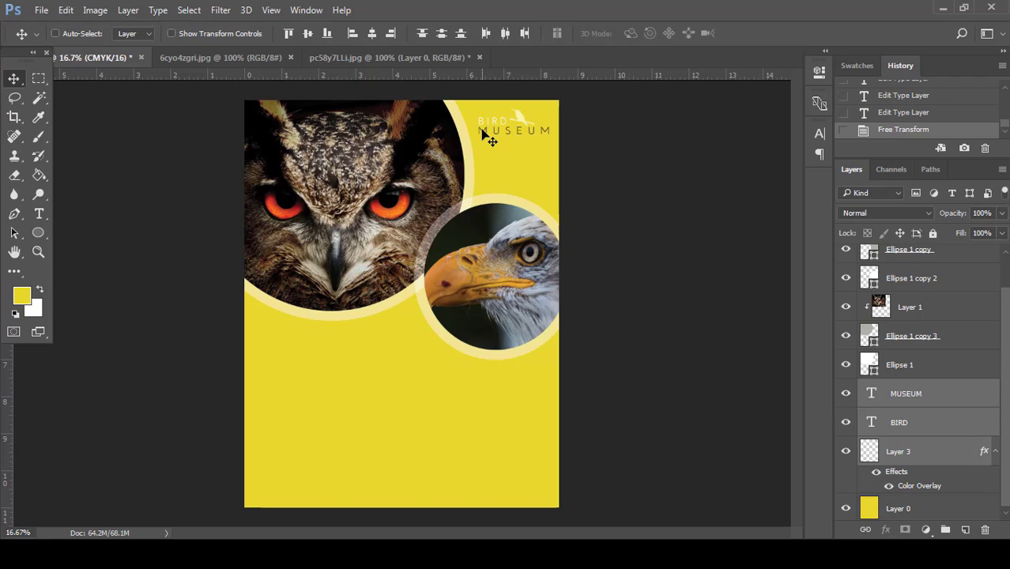
Step: Nudge the MUSEUM, BIRD and Layer 3 logo layers slightly to the right
key("shift+Right")
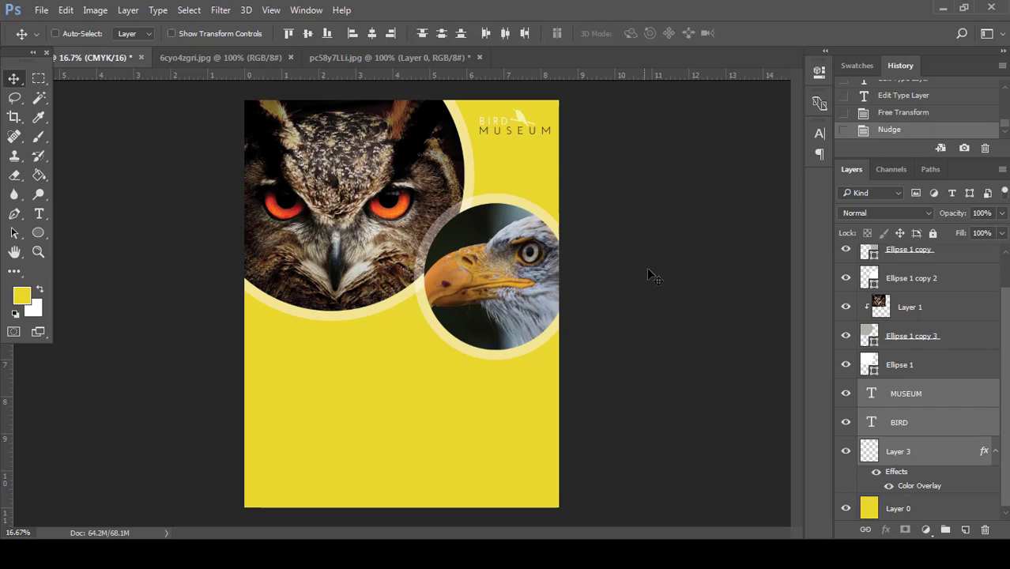
Step: Convert the locked Background of 6cyo4zgri.jpg into an editable layer named Layer 0
left_click(364, 59)
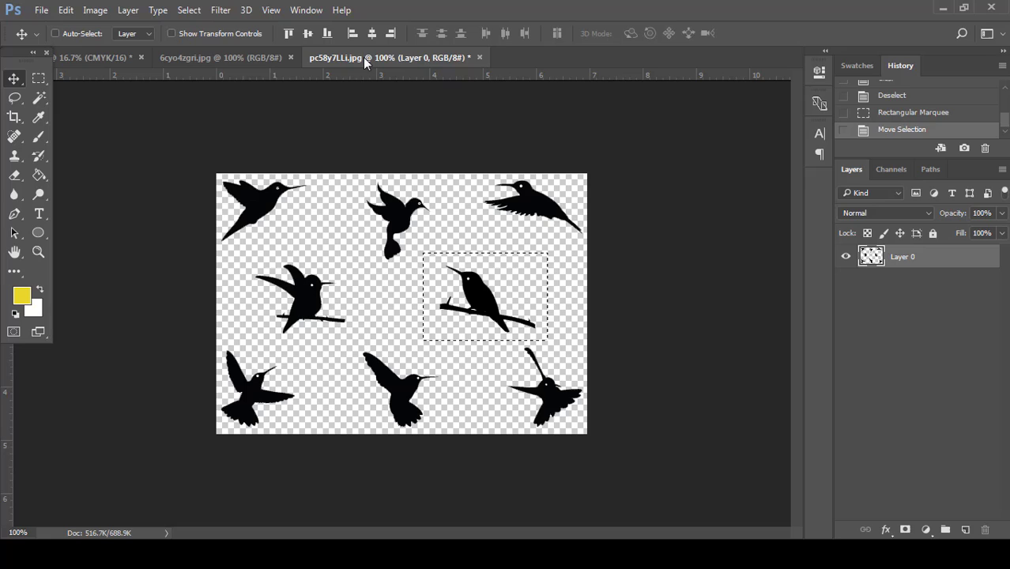
left_click(271, 59)
double_click(961, 257)
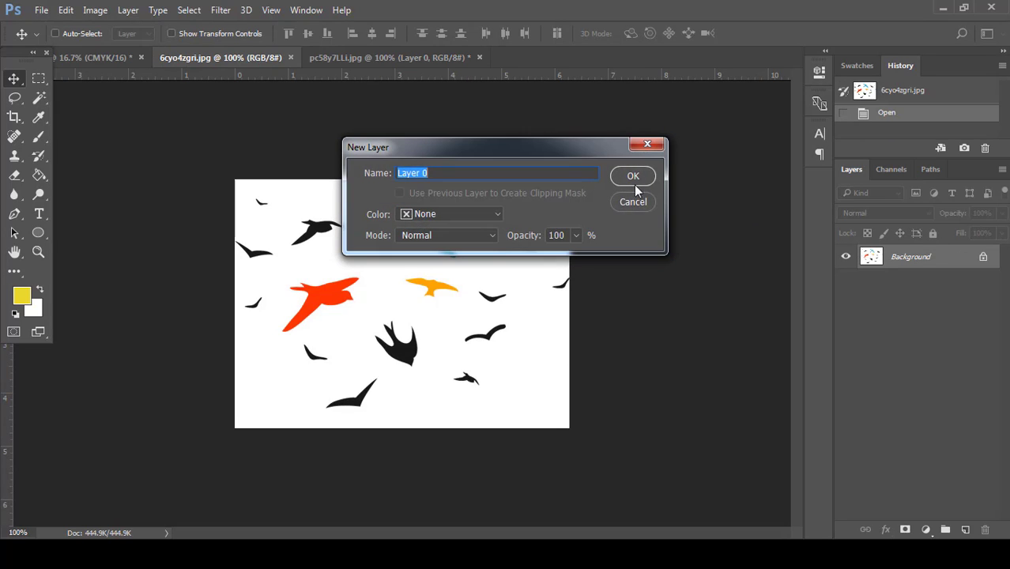
left_click(634, 177)
Step: Remove the white background around the birds with the Magic Wand and clear the selection
left_click(39, 98)
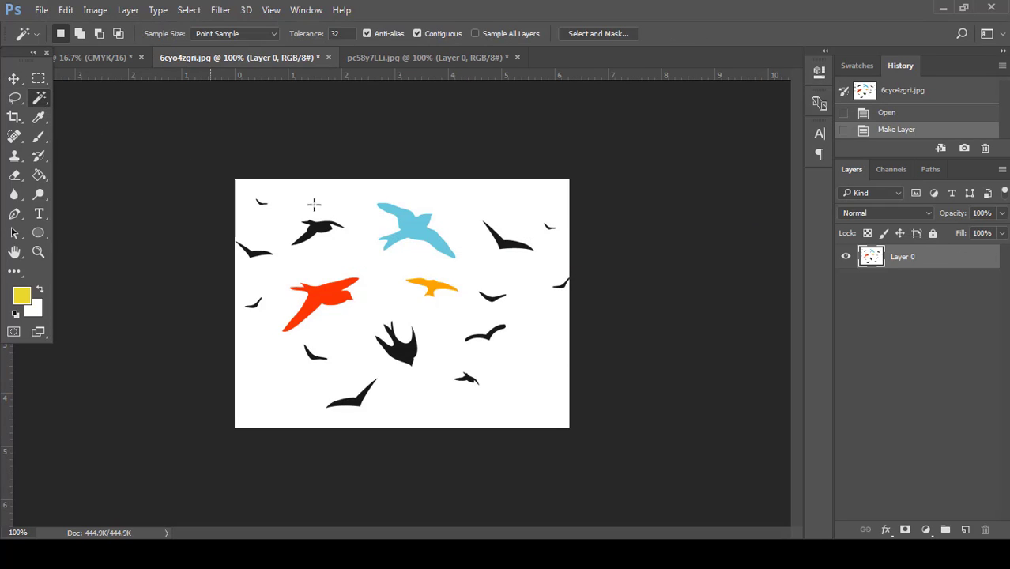
left_click(359, 211)
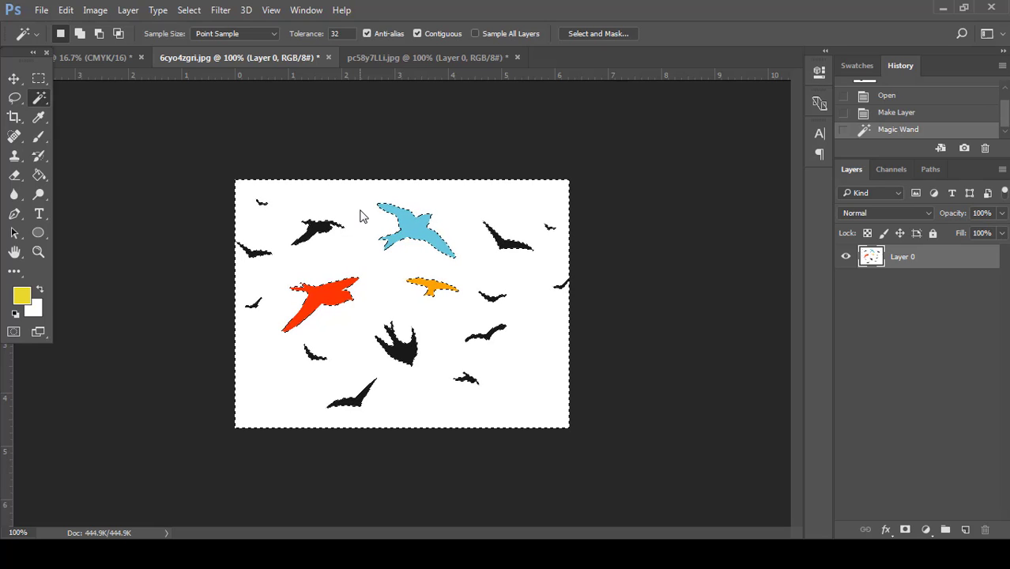
key("Delete")
key("ctrl+d")
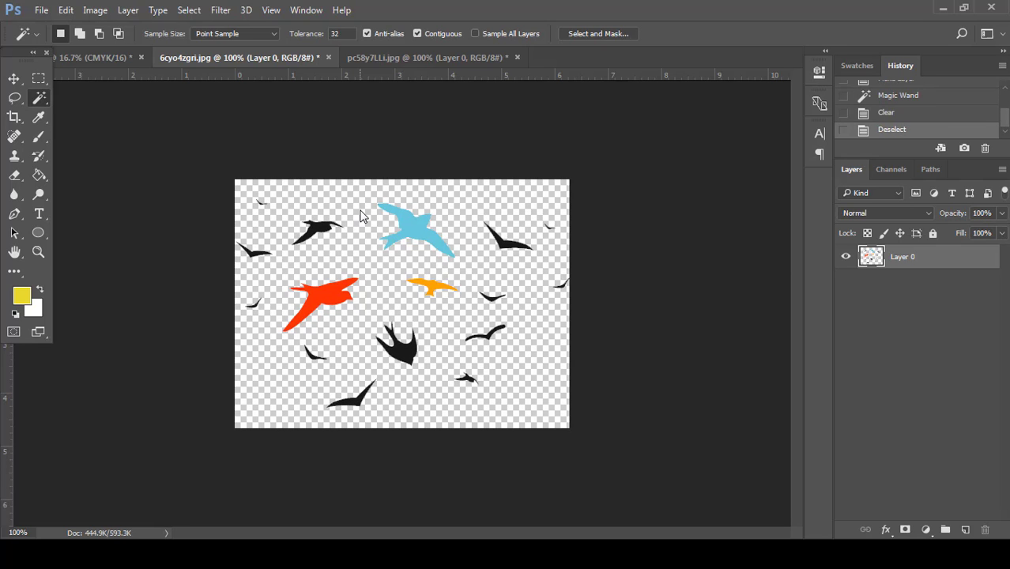
Step: Copy the flock of birds into the yellow page document and place its layer directly above the yellow Layer 0
left_click(13, 78)
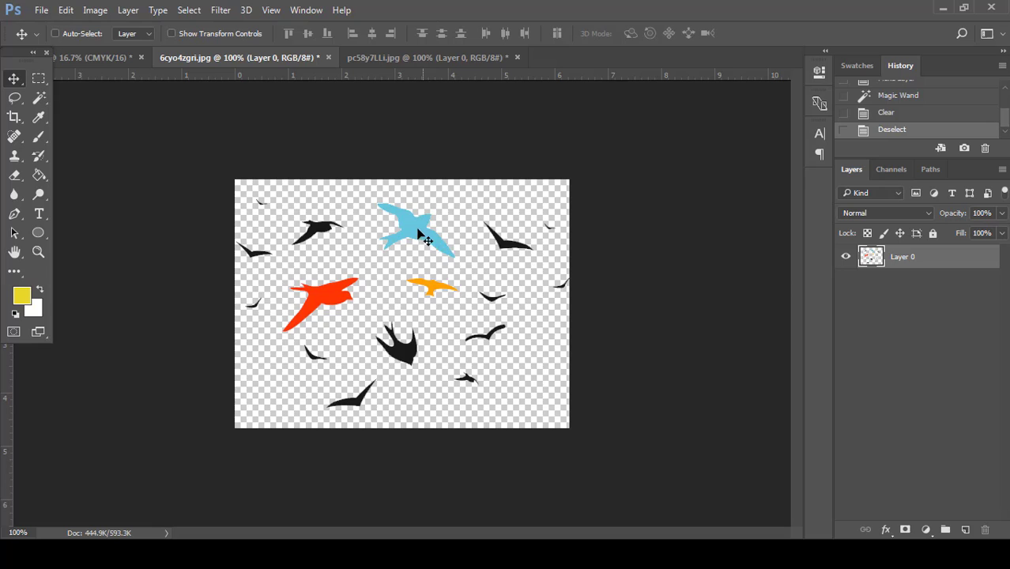
left_click_drag(418, 232, 385, 359)
left_click(488, 227)
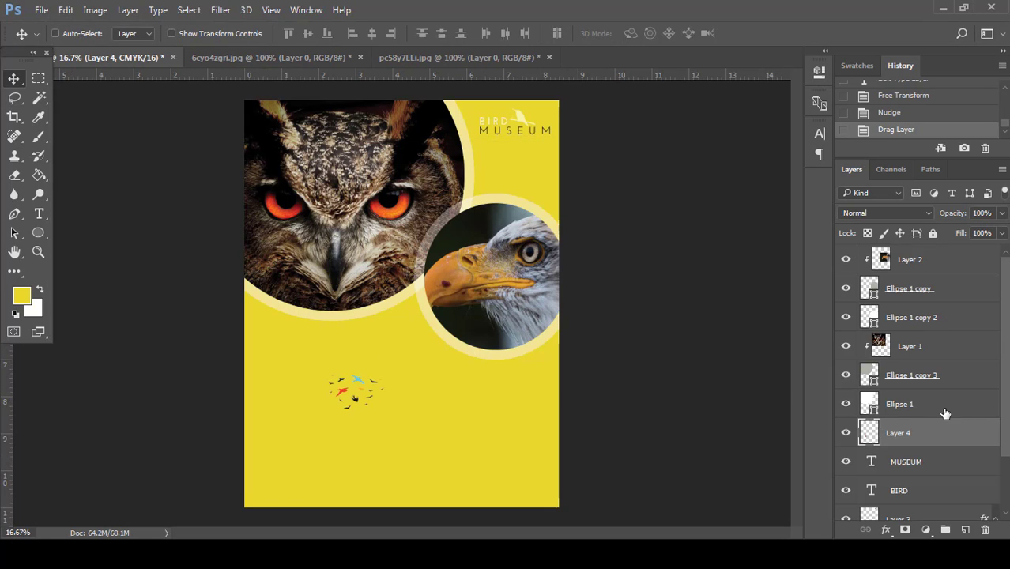
scroll(1008, 491, "down", 3)
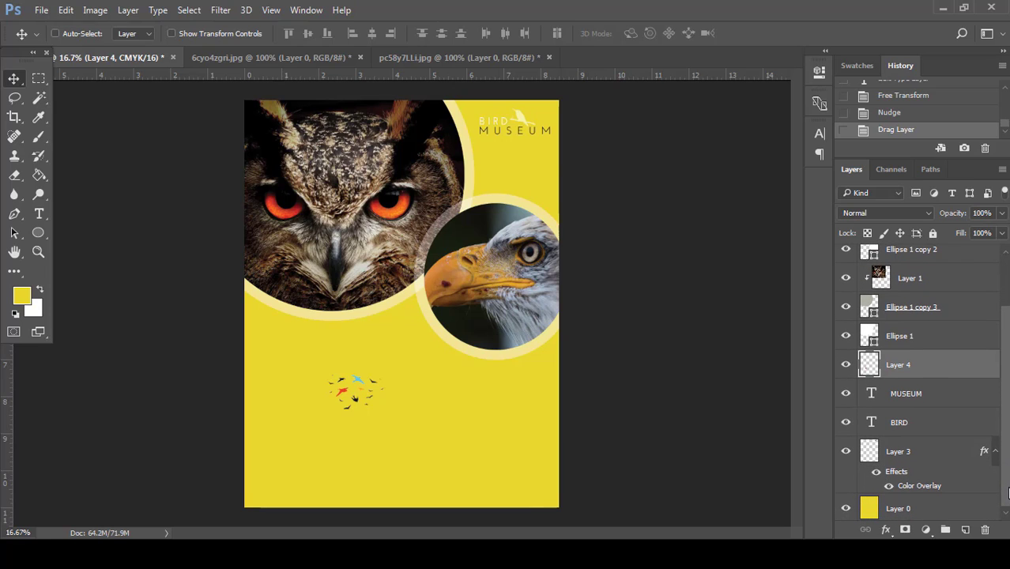
left_click_drag(982, 365, 880, 491)
Step: Scale the flock layer to about 400% and move it into the page's lower-right corner below the eagle photo
key("ctrl+t")
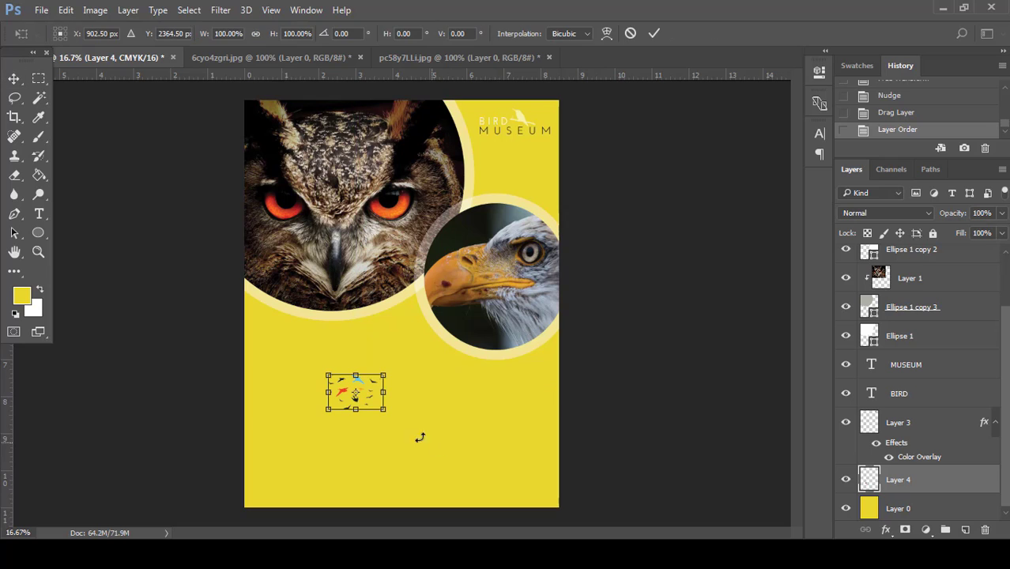
left_click_drag(387, 411, 520, 495)
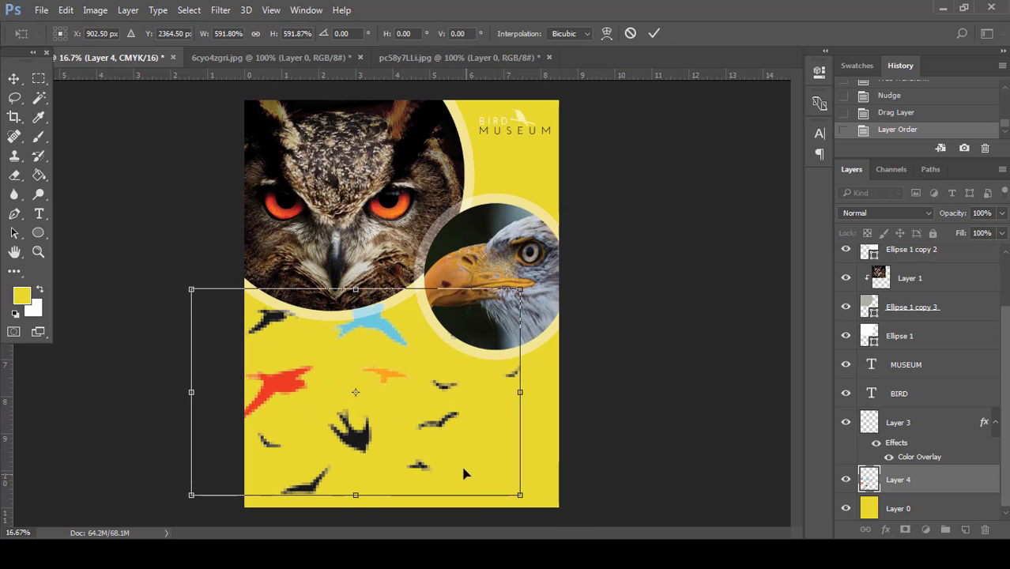
left_click_drag(522, 286, 464, 322)
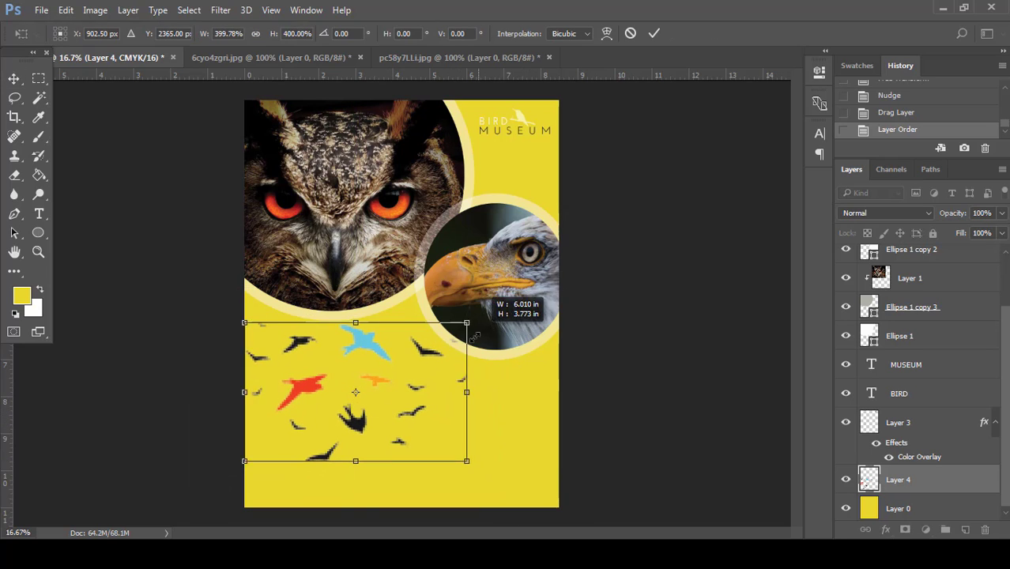
left_click_drag(407, 400, 555, 460)
left_click(655, 34)
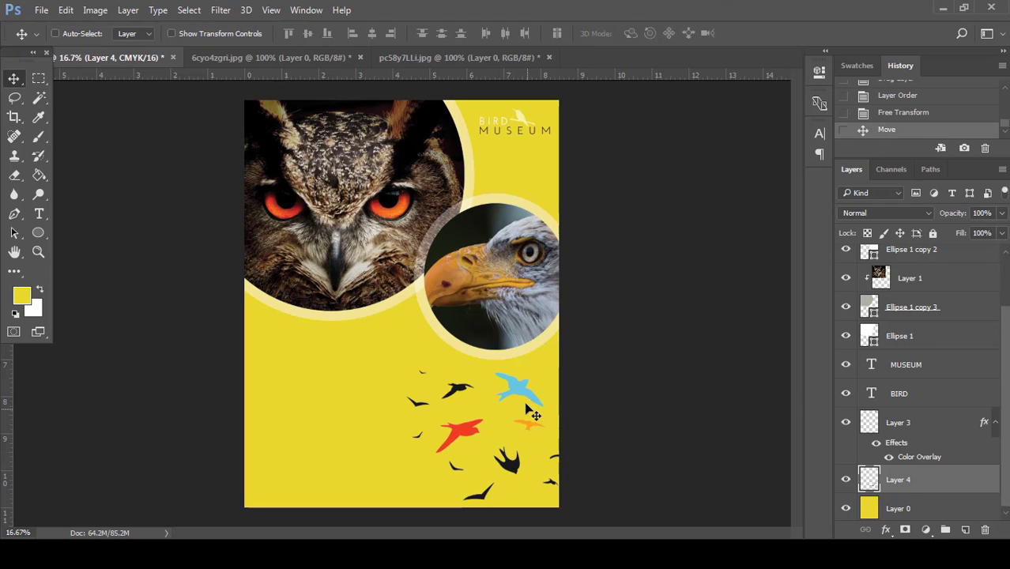
left_click_drag(527, 399, 527, 399)
Step: Move the MUSEUM, BIRD and Layer 3 layers together slightly down from the page's top edge
left_click(941, 424)
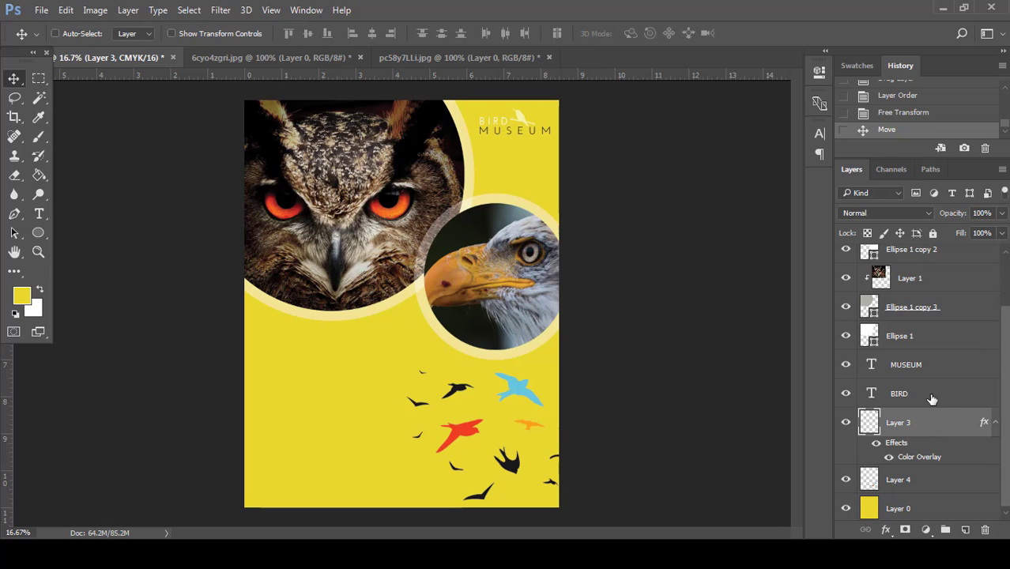
left_click(933, 395, "shift")
left_click(939, 369, "shift")
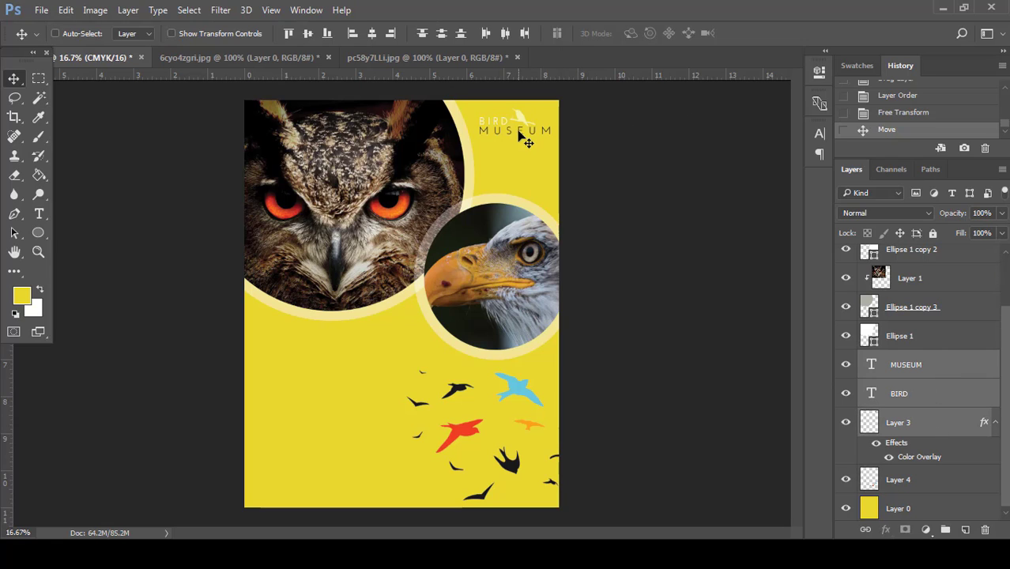
left_click_drag(522, 138, 521, 150)
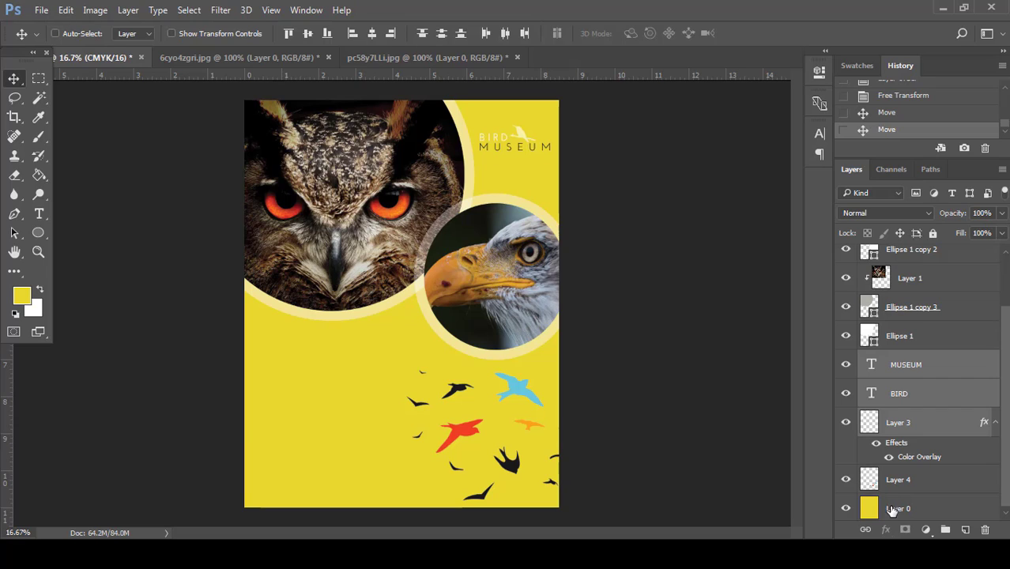
Step: Add a HEADLINE text in Josefin Sans on the yellow area below the owl photo
left_click(39, 215)
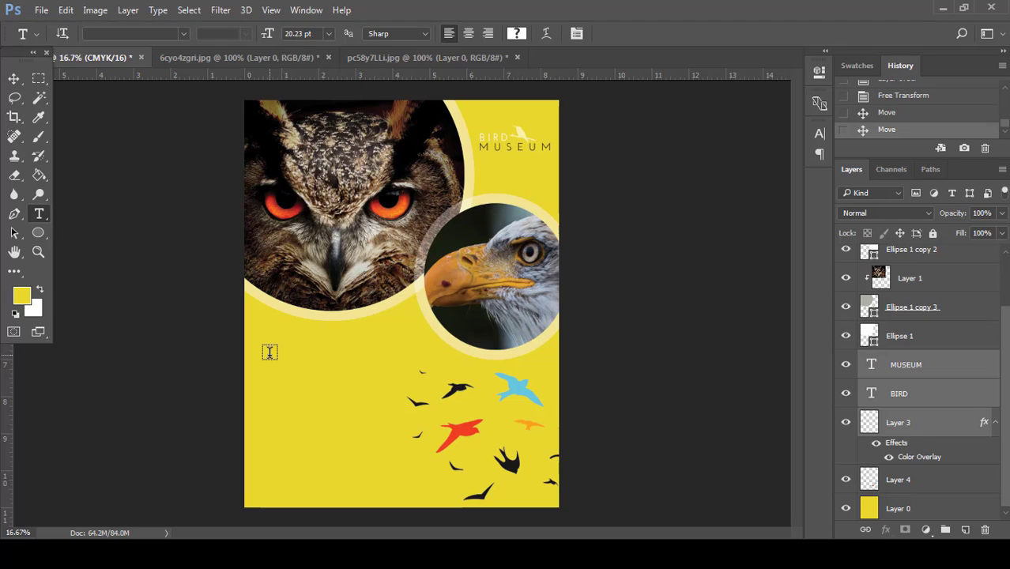
left_click(973, 363)
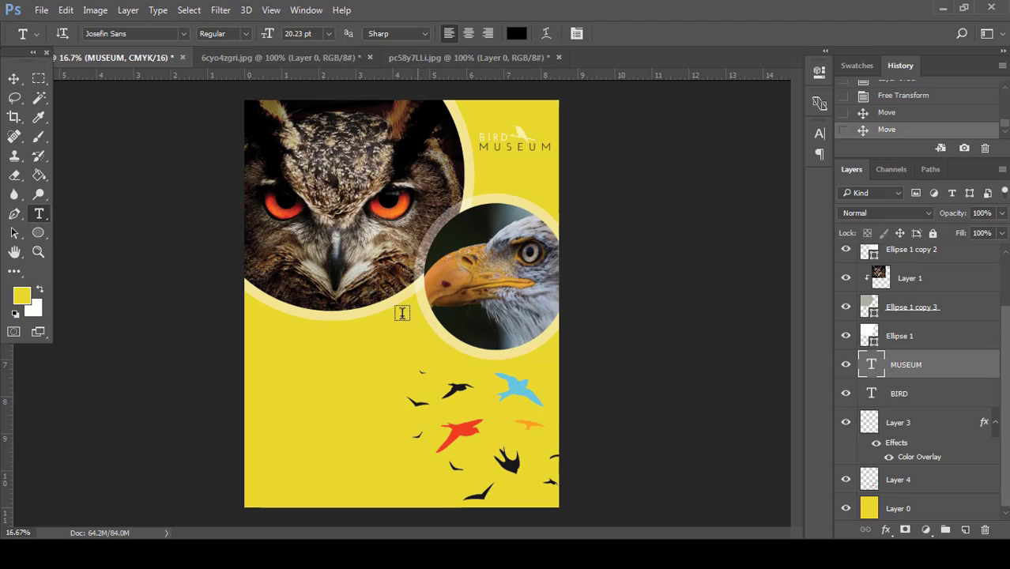
left_click(260, 343)
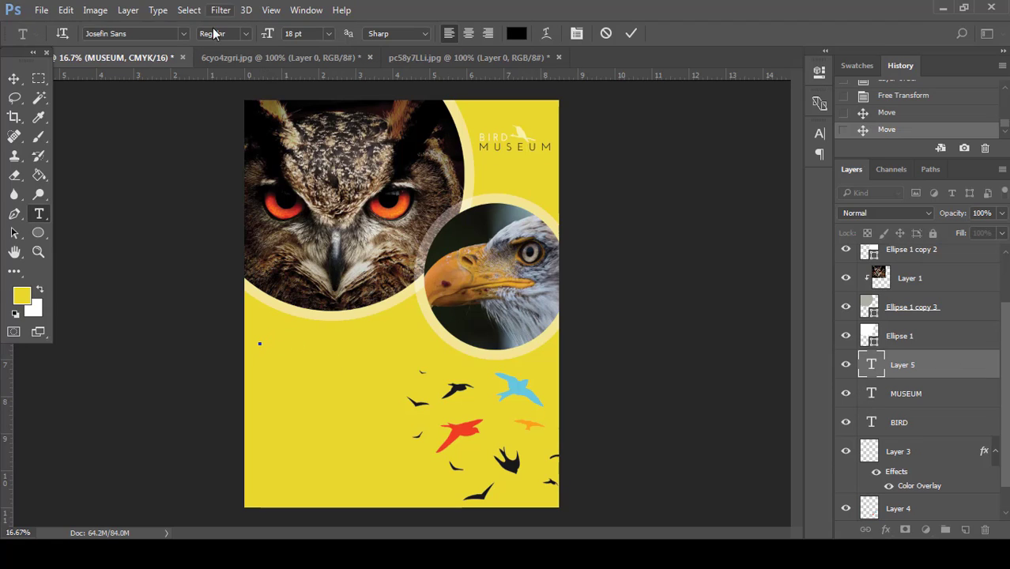
type("HEADLINE")
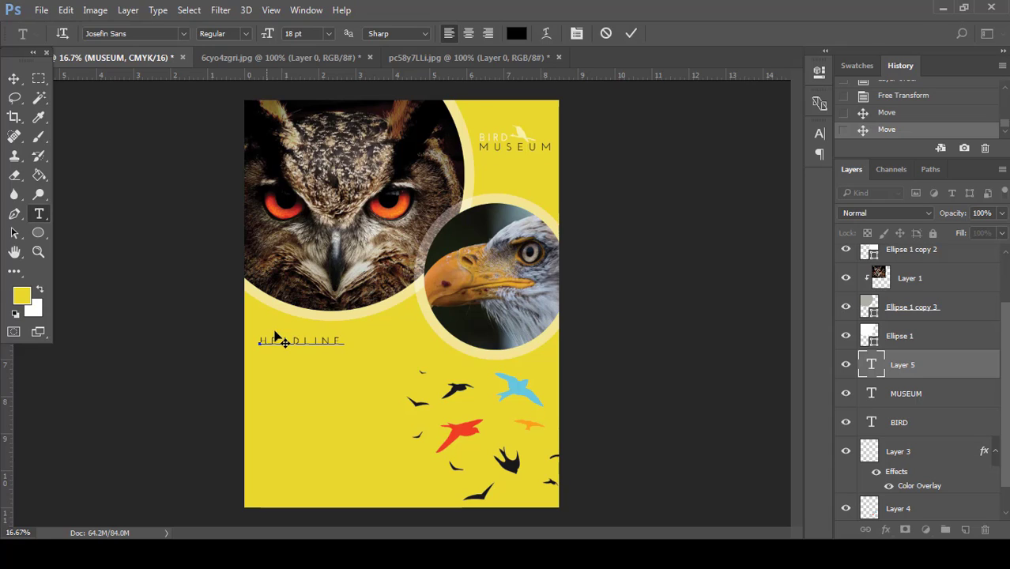
Step: Set the HEADLINE text to the Bold style and increase its size to 26 pt
double_click(333, 340)
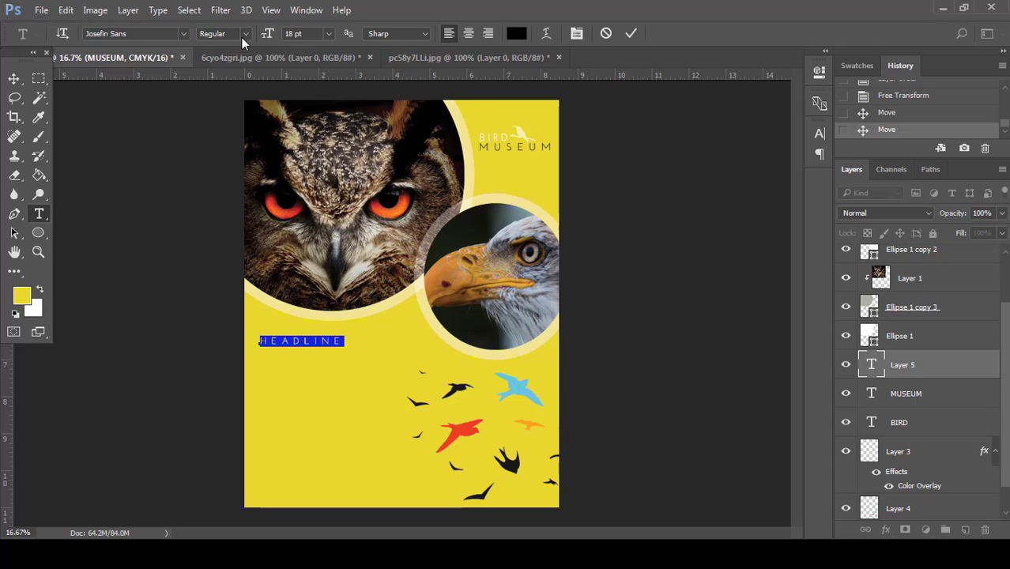
left_click(241, 34)
left_click(244, 142)
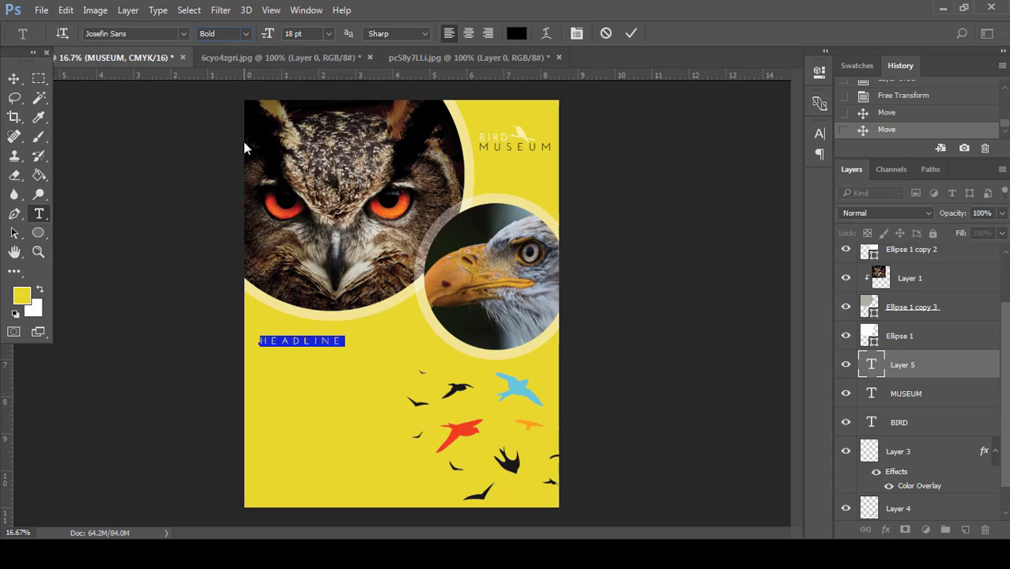
left_click(184, 34)
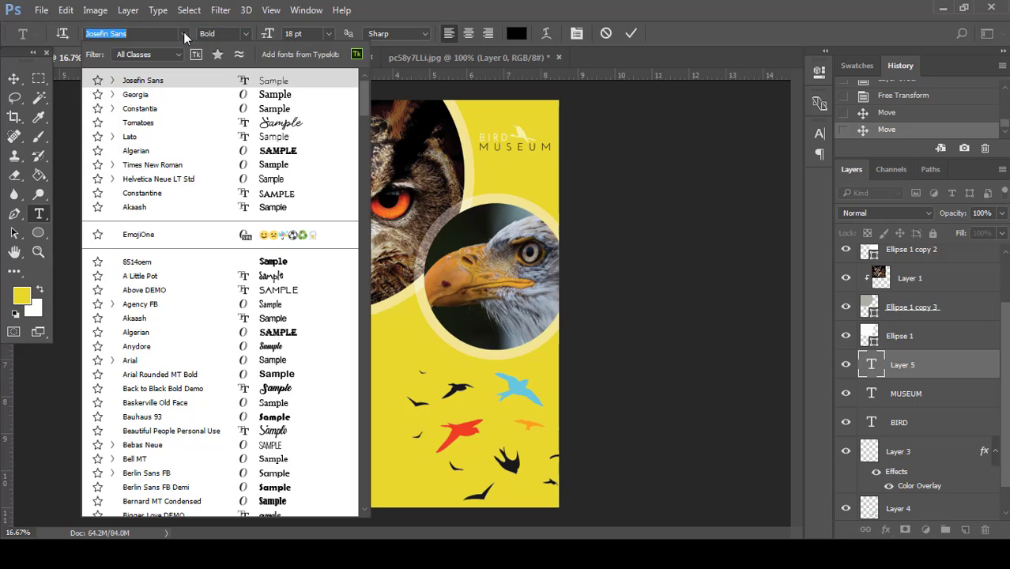
left_click(186, 35)
left_click(297, 33)
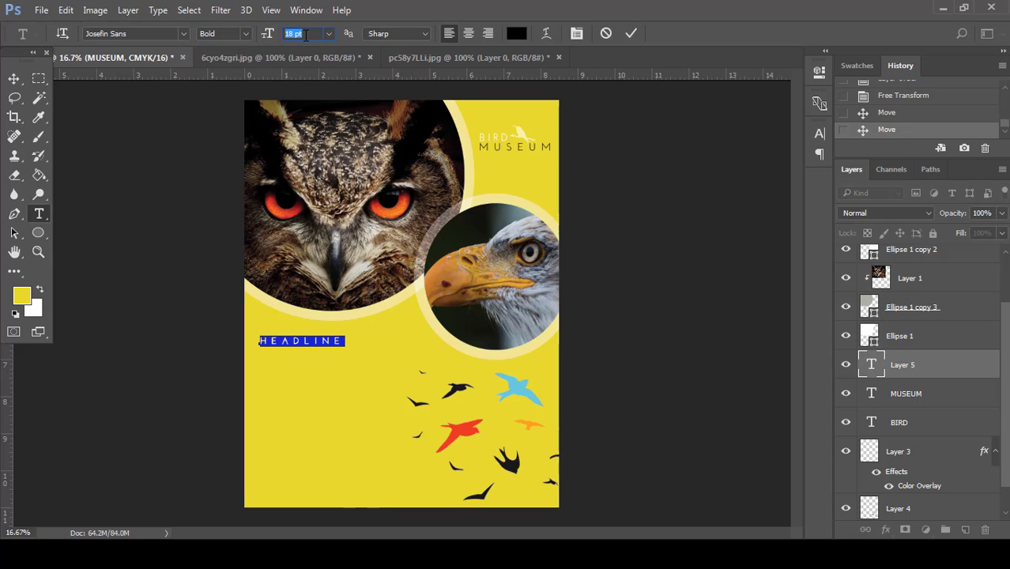
key("Up")
key("Up")
key("Up")
key("Up")
key("Up")
key("Up")
key("Up")
key("Up")
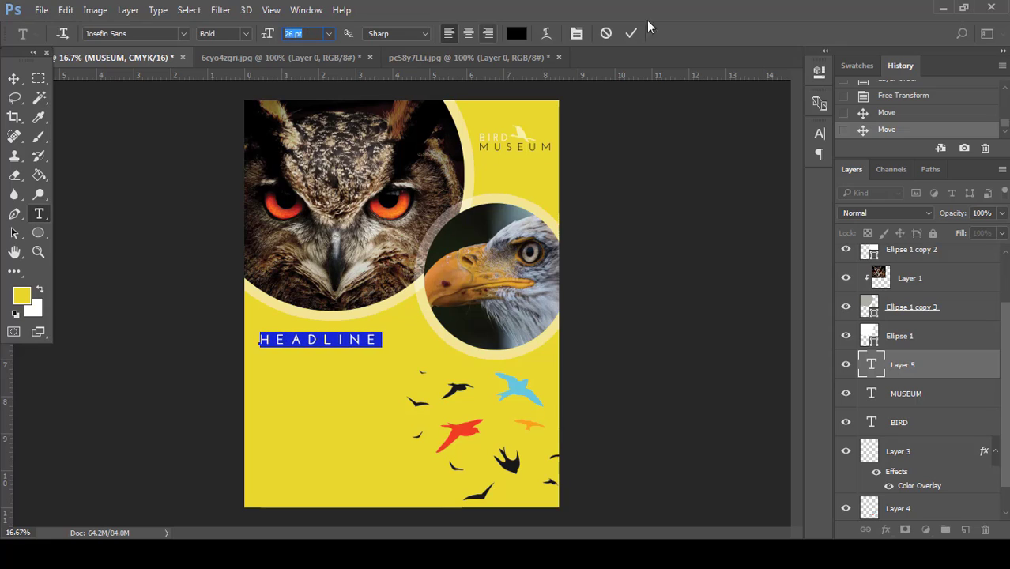
Step: Tighten the tracking of the HEADLINE text
left_click(577, 33)
key("shift+Down")
key("shift+Down")
key("shift+Down")
key("shift+Down")
key("shift+Down")
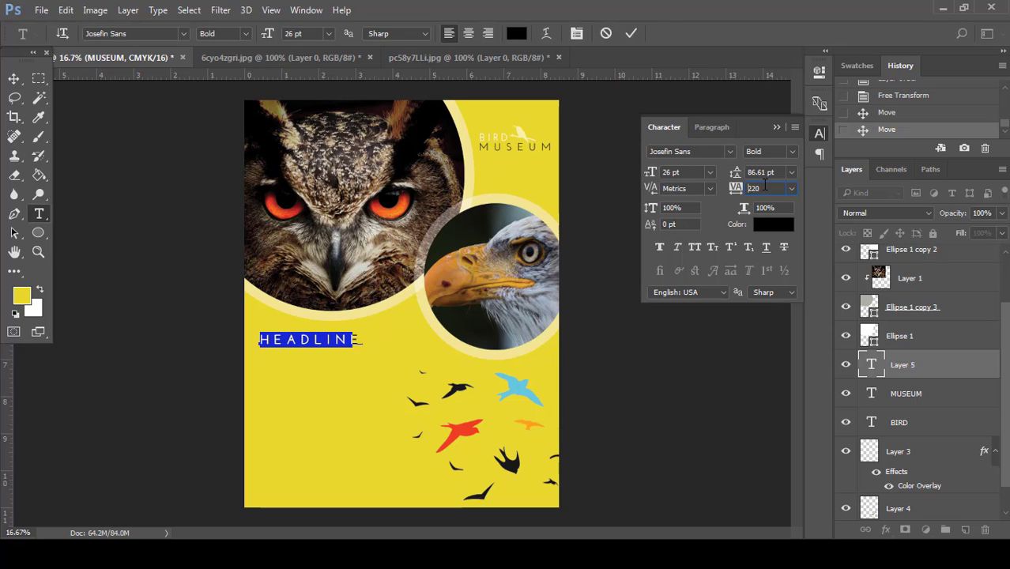
left_click(778, 128)
Step: Enlarge the HEADLINE text to 33 pt, shift it slightly down and to the right, and commit it
key("Up")
key("Up")
key("Up")
key("Up")
key("Up")
key("Up")
key("Up")
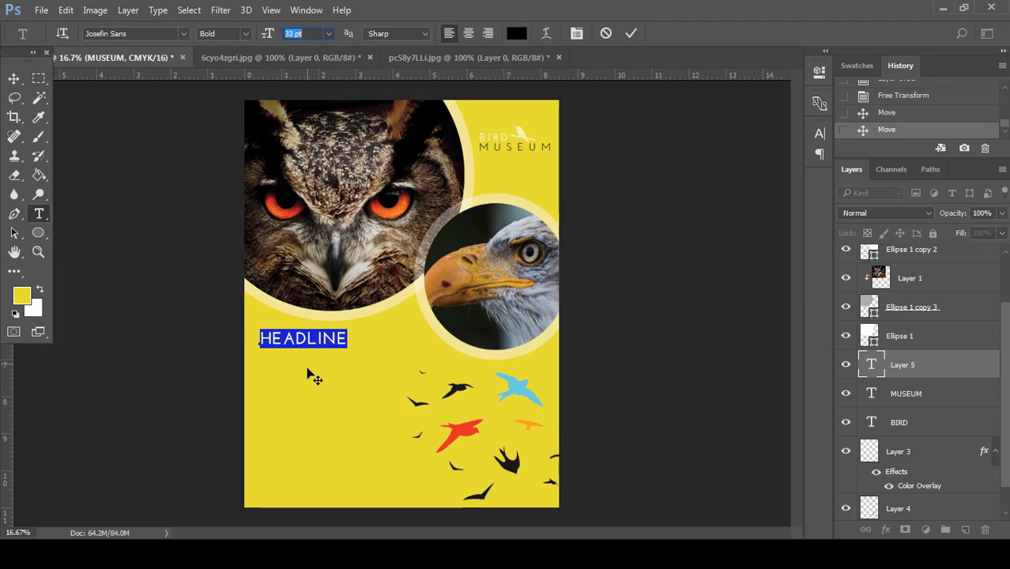
left_click_drag(310, 372, 322, 382)
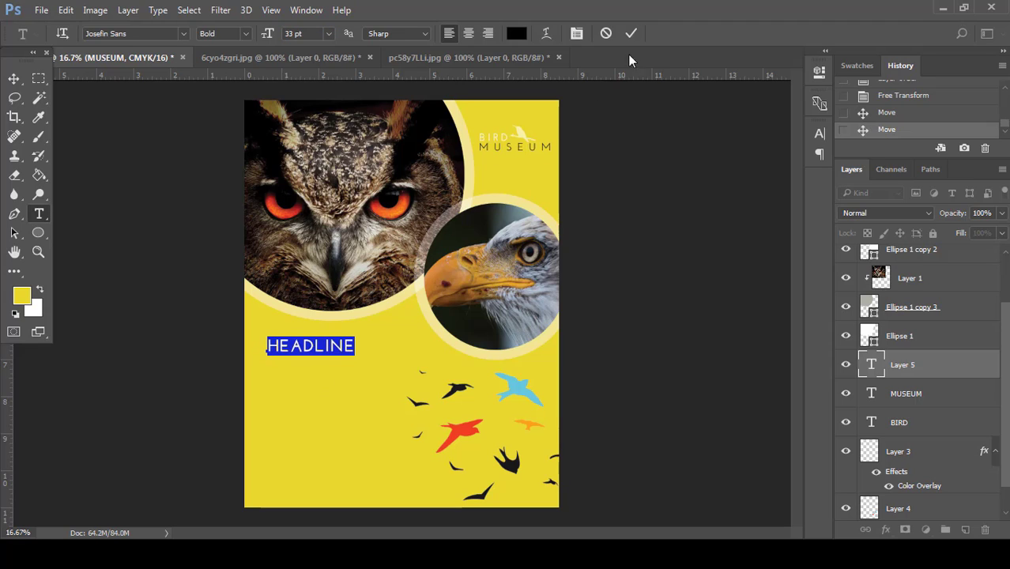
left_click(635, 33)
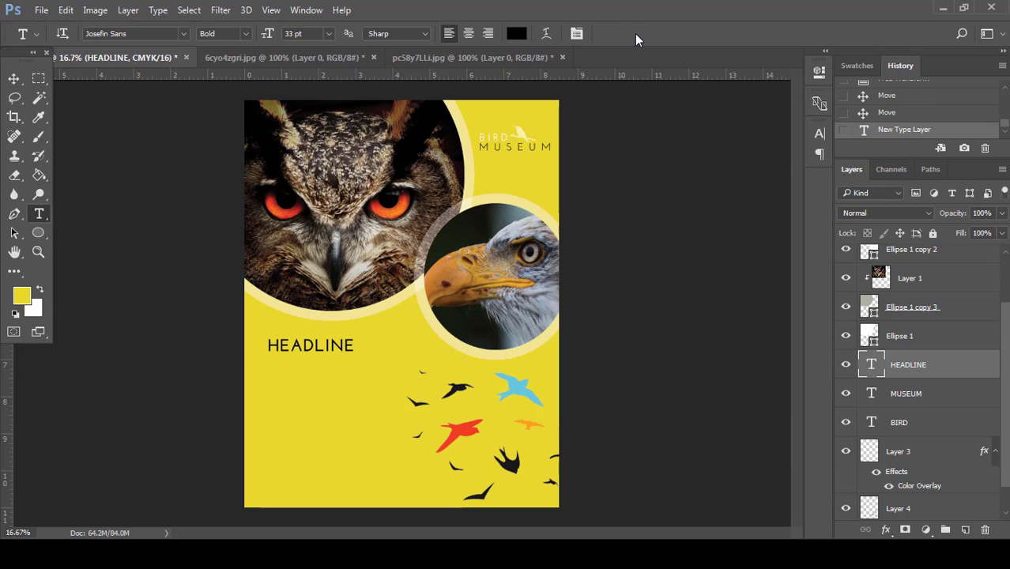
Step: Change the font style of the HEADLINE text to SemiBold and commit the edit
left_click(269, 346)
left_click_drag(269, 346, 374, 346)
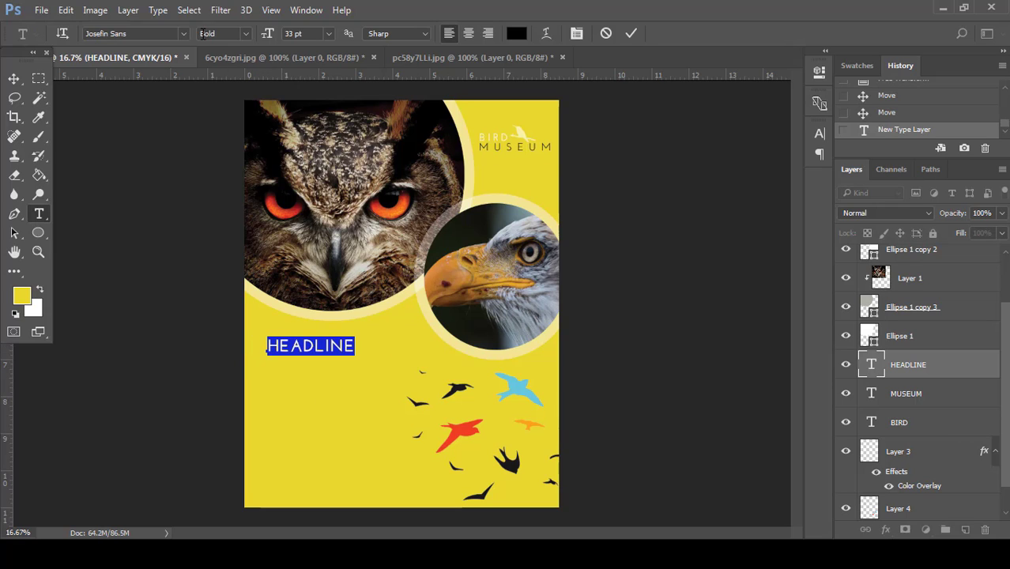
left_click(245, 33)
left_click(236, 119)
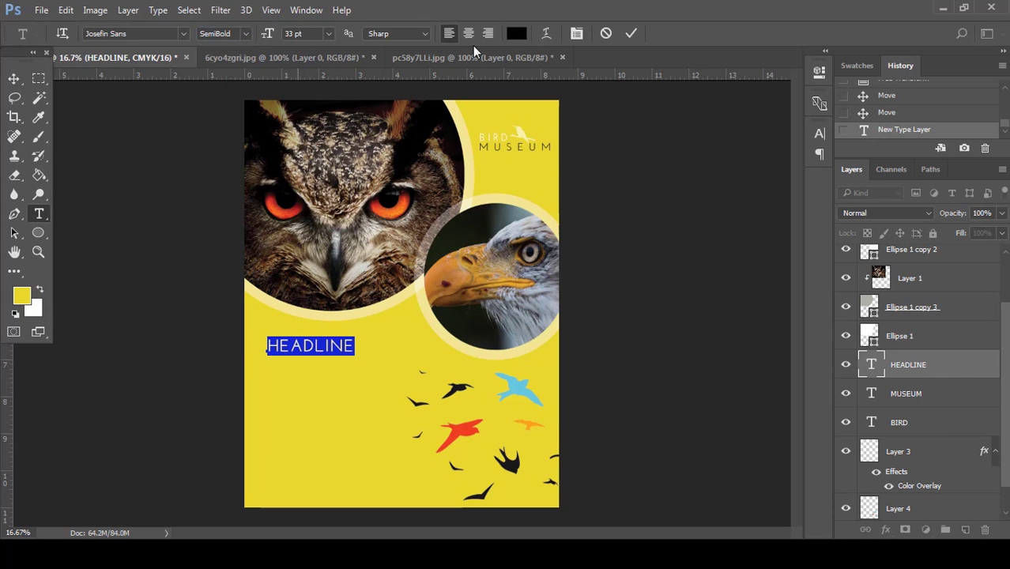
left_click(632, 34)
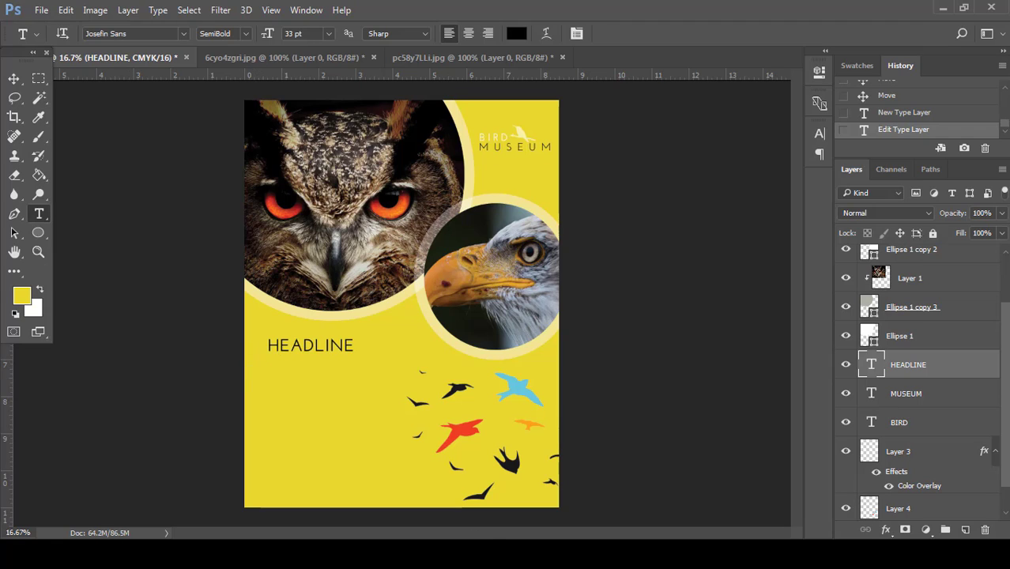
Step: Switch to Chrome and close the last two tabs, including the bird vector image search
key("alt+Tab")
left_click(846, 12)
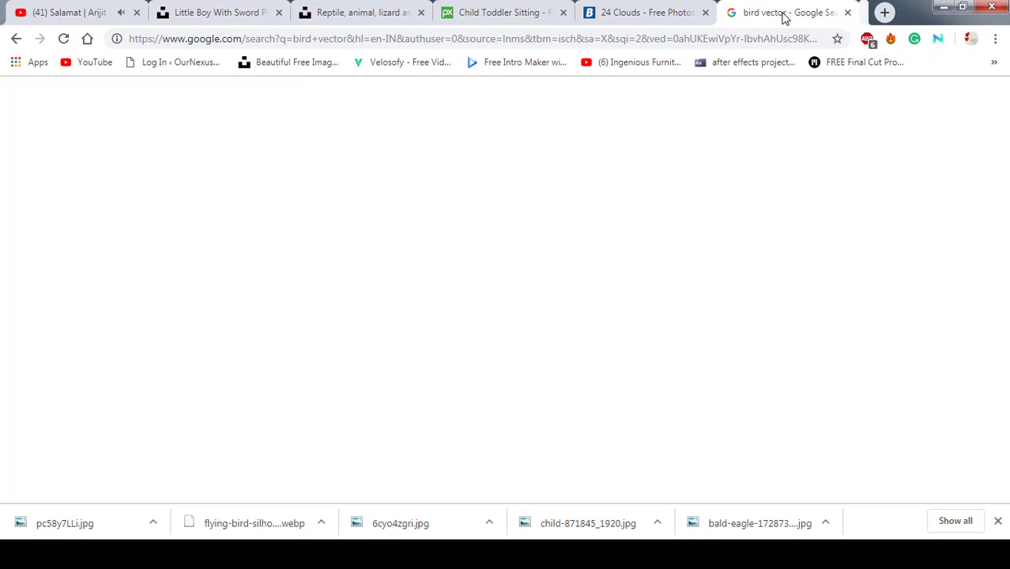
left_click(848, 12)
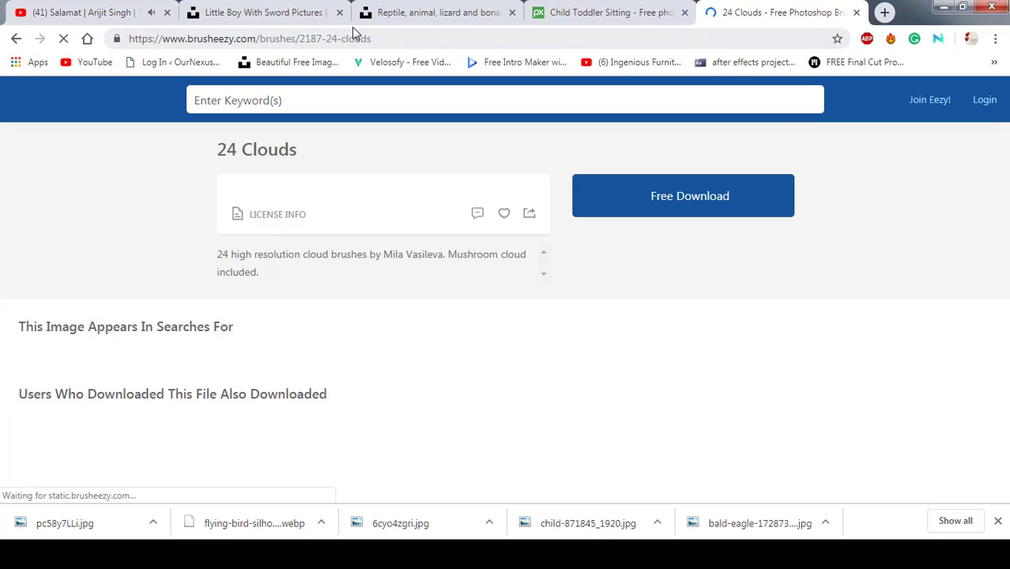
Step: Go to Google, search for "sample text", and open the lipsum.com Lorem Ipsum result
left_click(351, 37)
type("G")
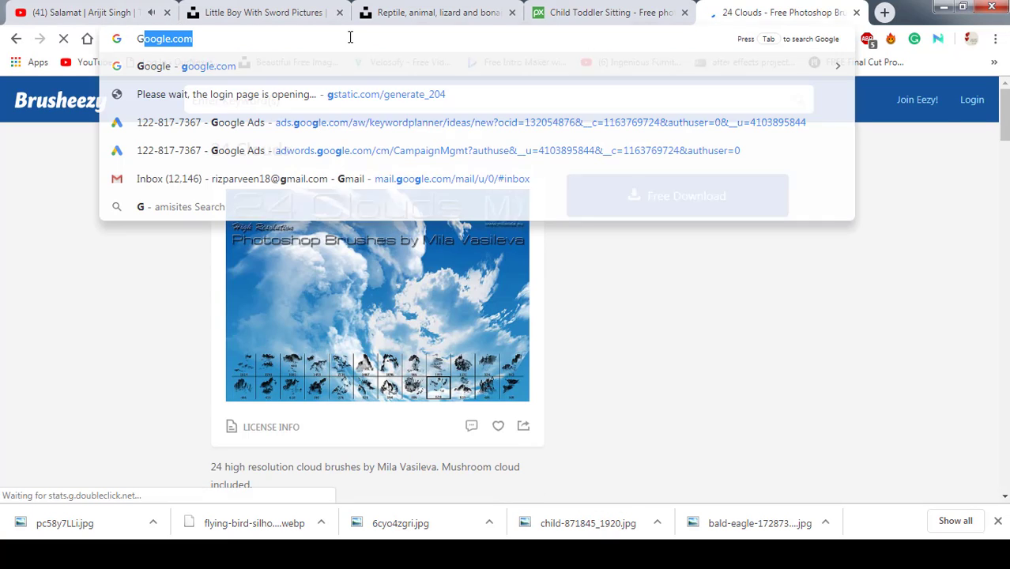
key("Return")
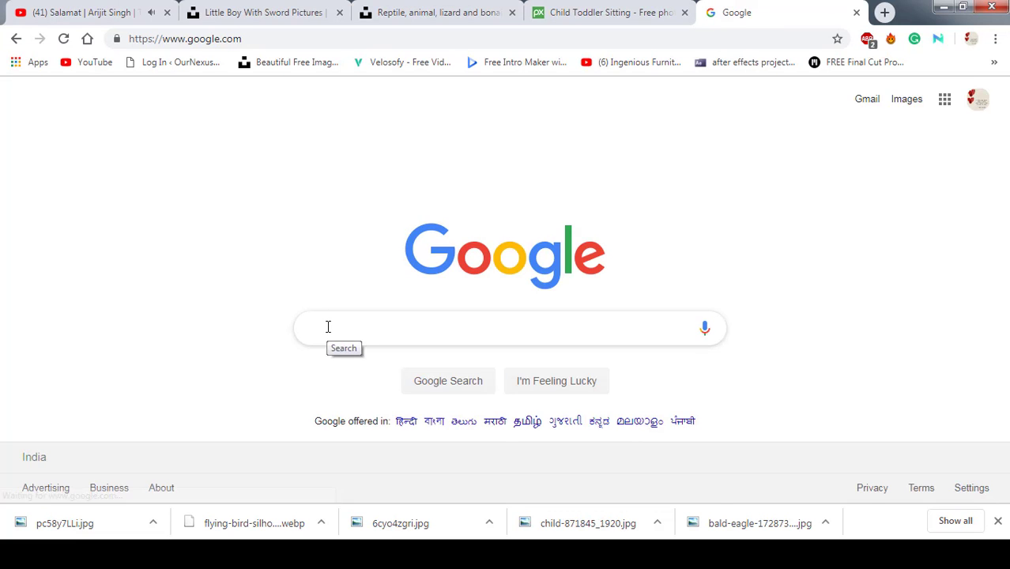
left_click(328, 326)
type("SAMPLE")
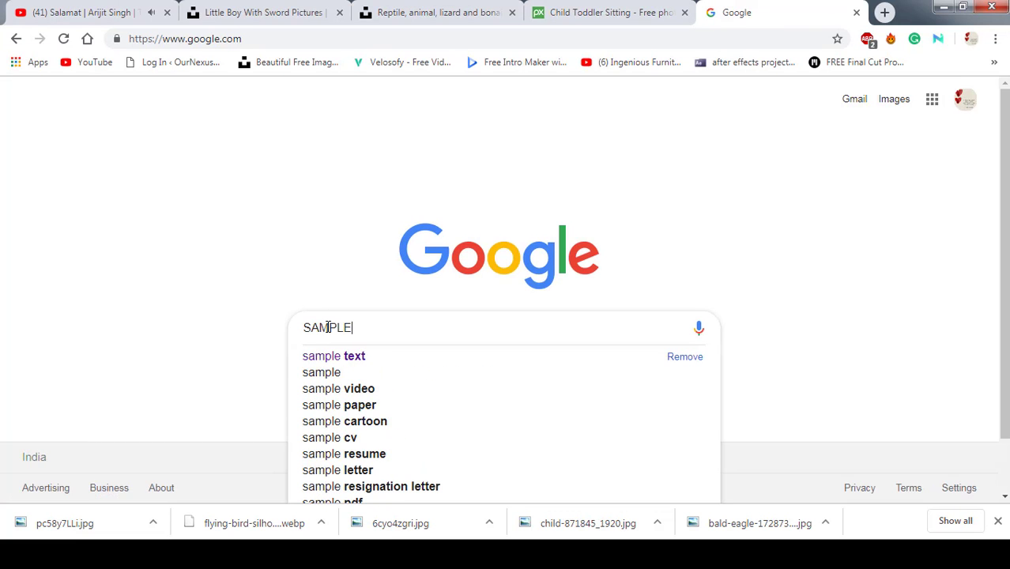
key("Down")
key("Return")
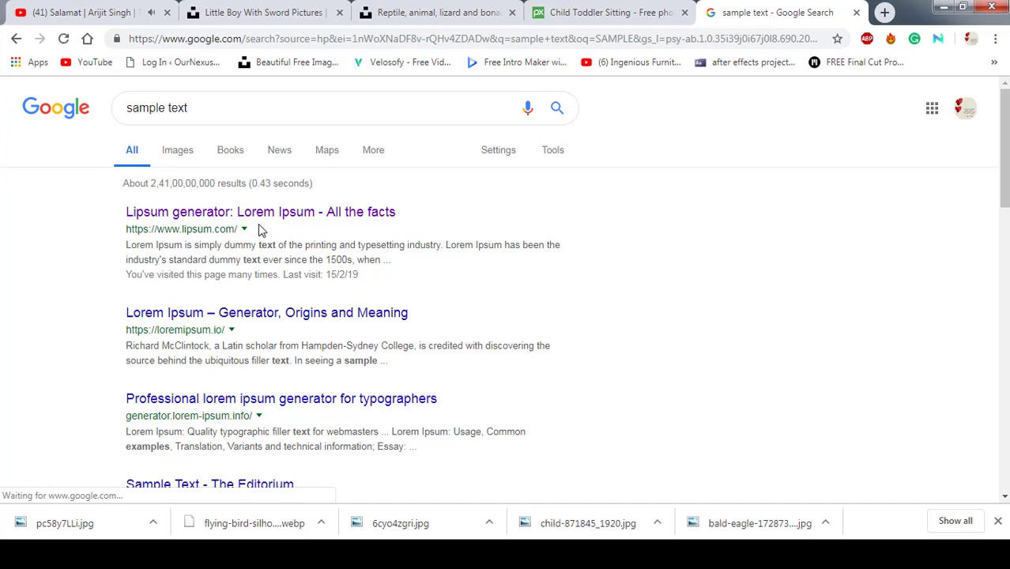
left_click(253, 215)
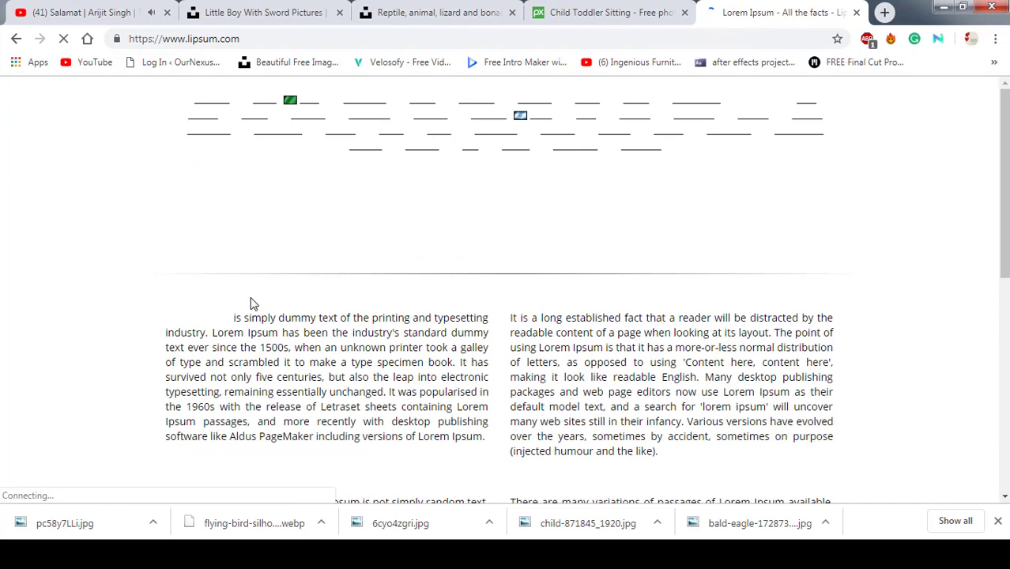
Step: Copy the whole "What is Lorem Ipsum?" paragraph and switch to Photoshop
left_click_drag(165, 318, 485, 438)
right_click(414, 338)
left_click(429, 352)
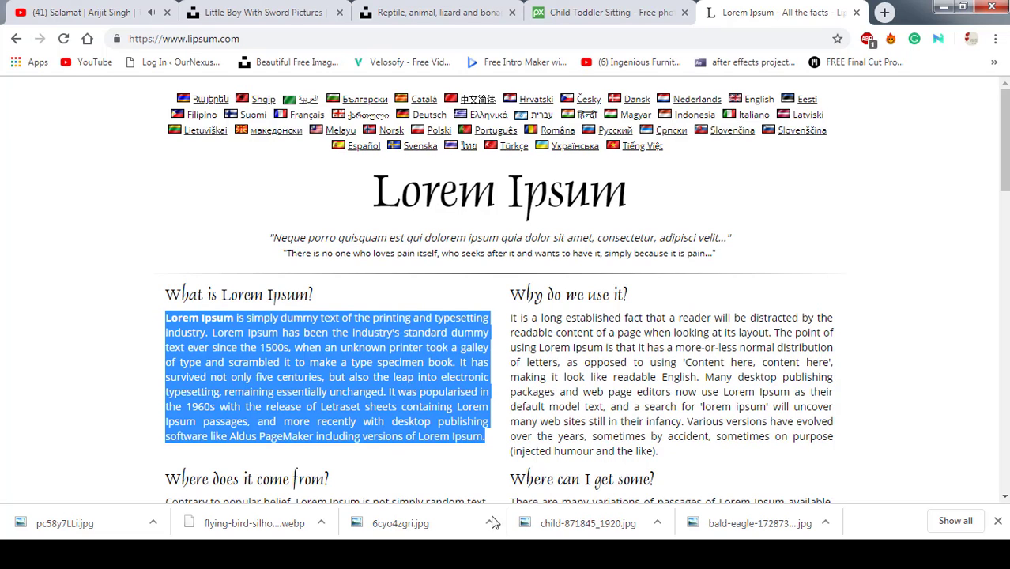
key("alt+Tab")
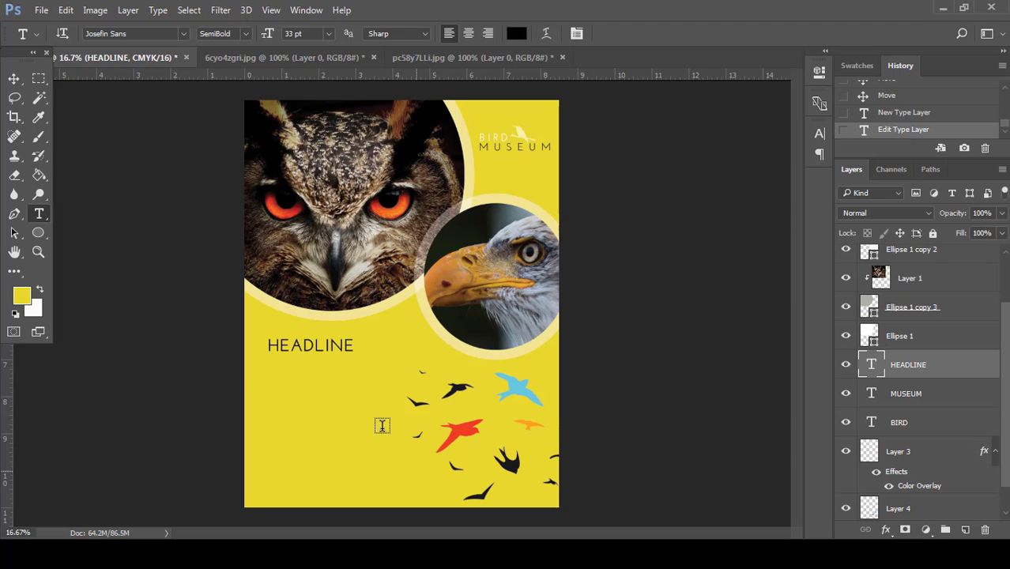
left_click(254, 371)
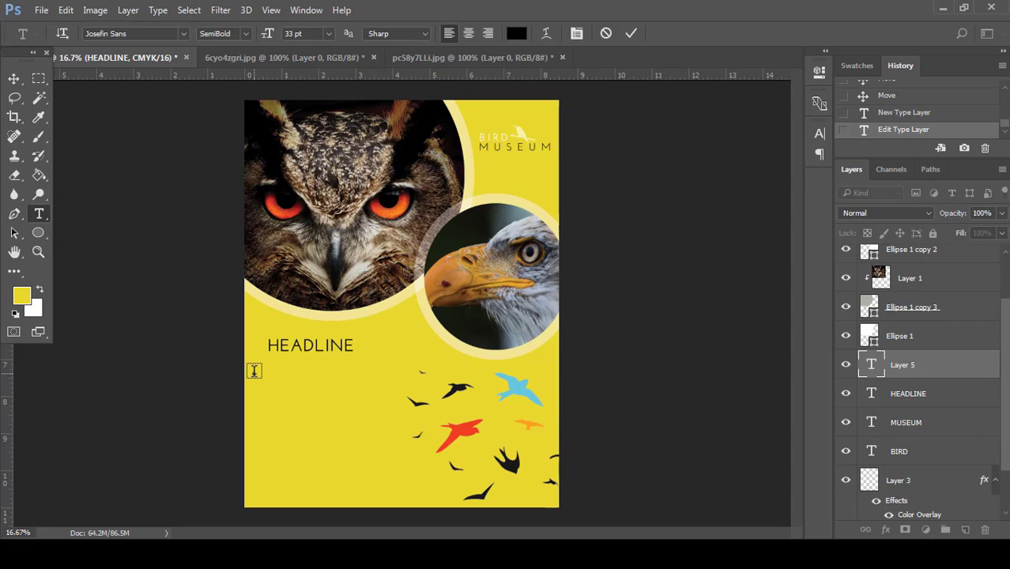
left_click(329, 34)
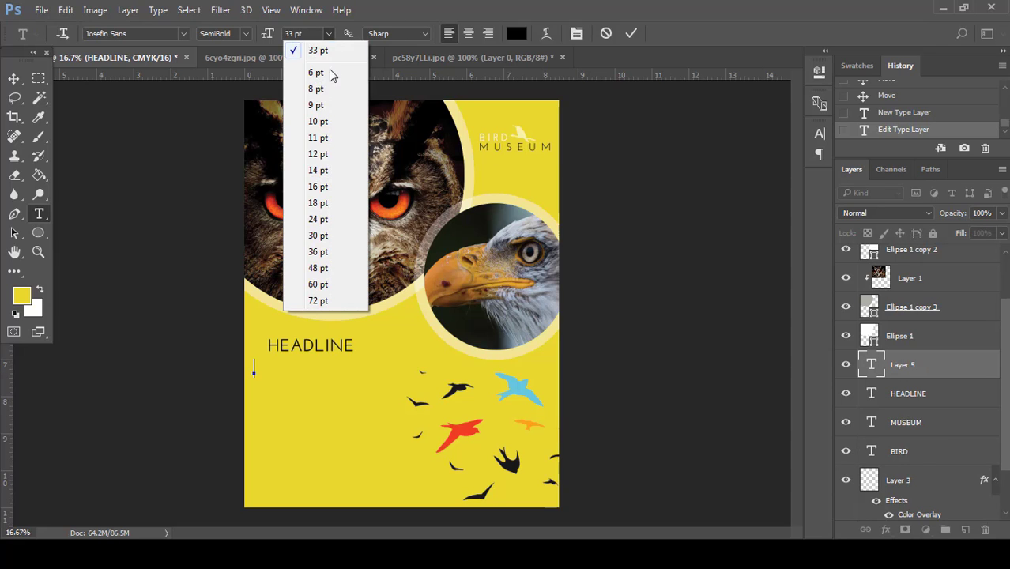
left_click(322, 169)
right_click(254, 369)
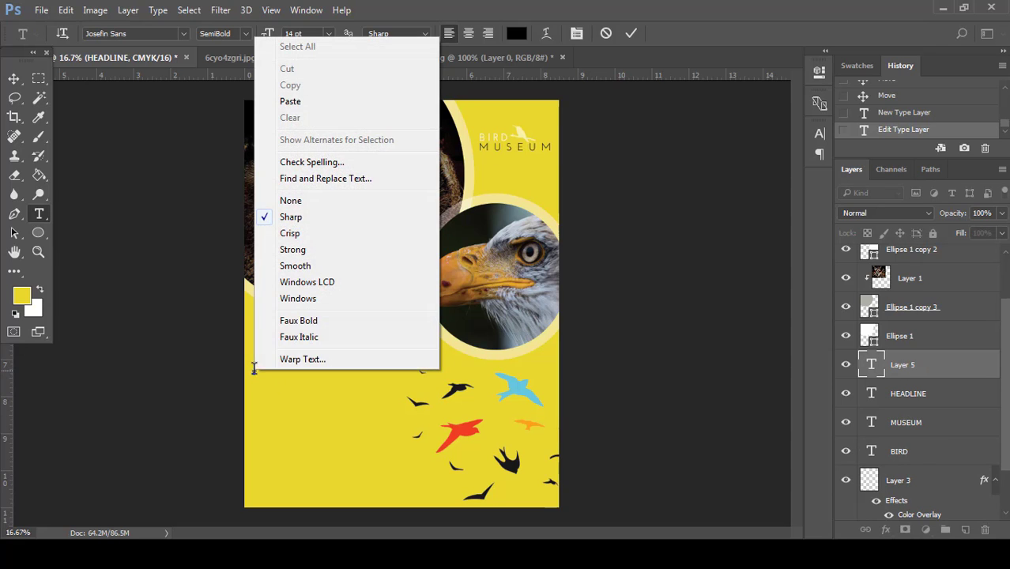
left_click(290, 101)
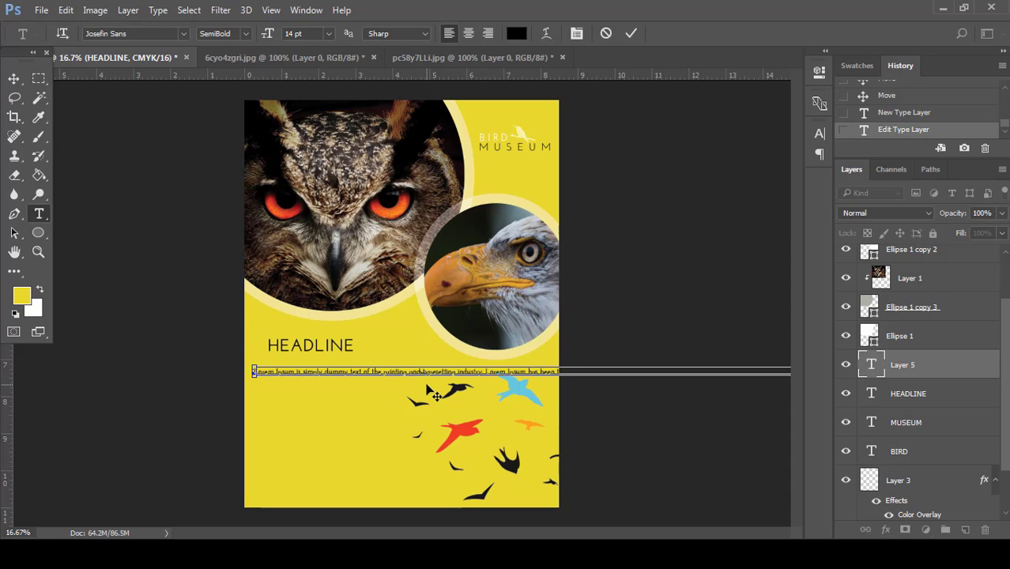
key("ctrl+plus")
key("ctrl+plus")
scroll(426, 387, "down", 2)
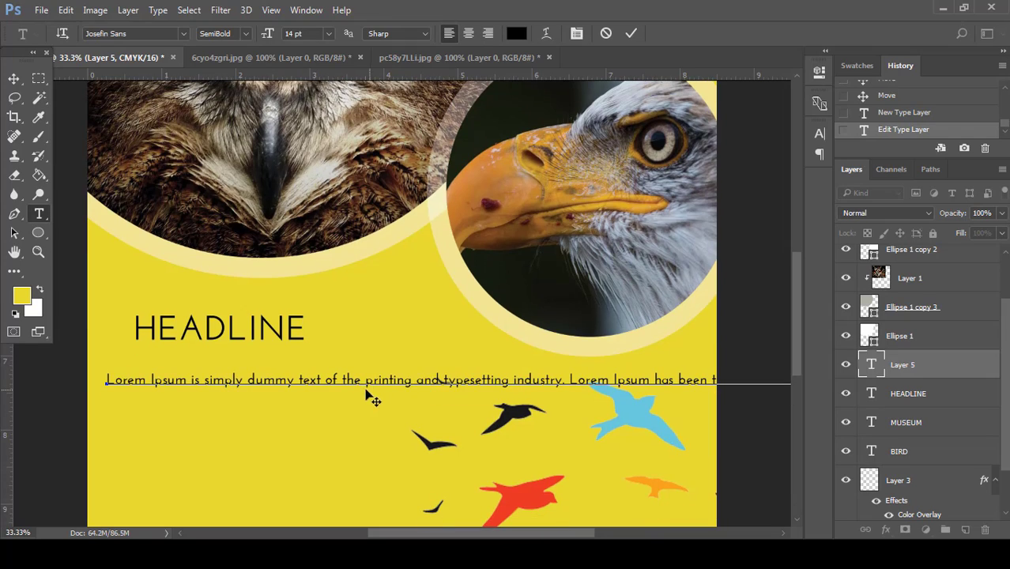
left_click(366, 380)
key("Return")
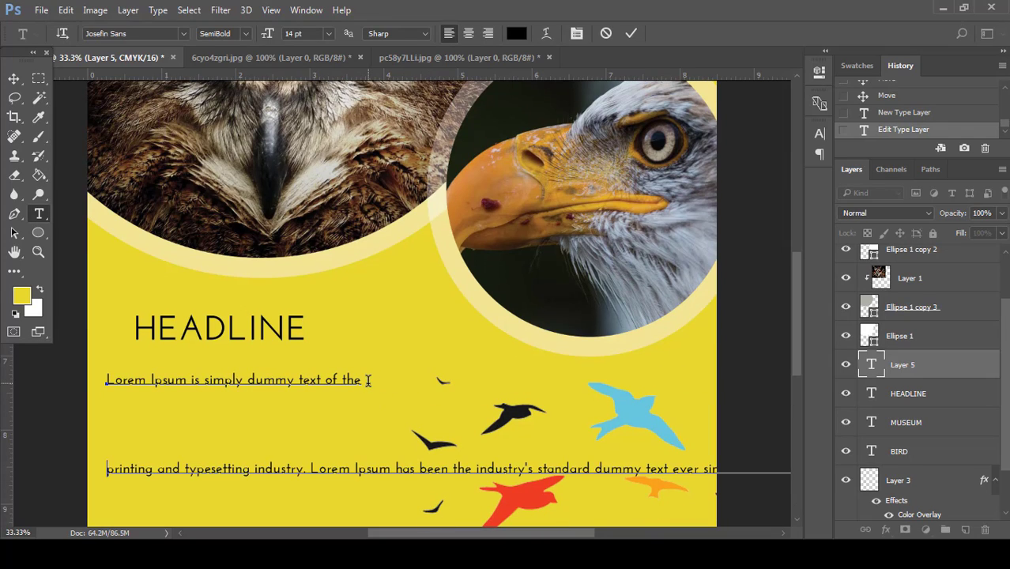
left_click(396, 469)
key("Return")
scroll(397, 468, "down", 5)
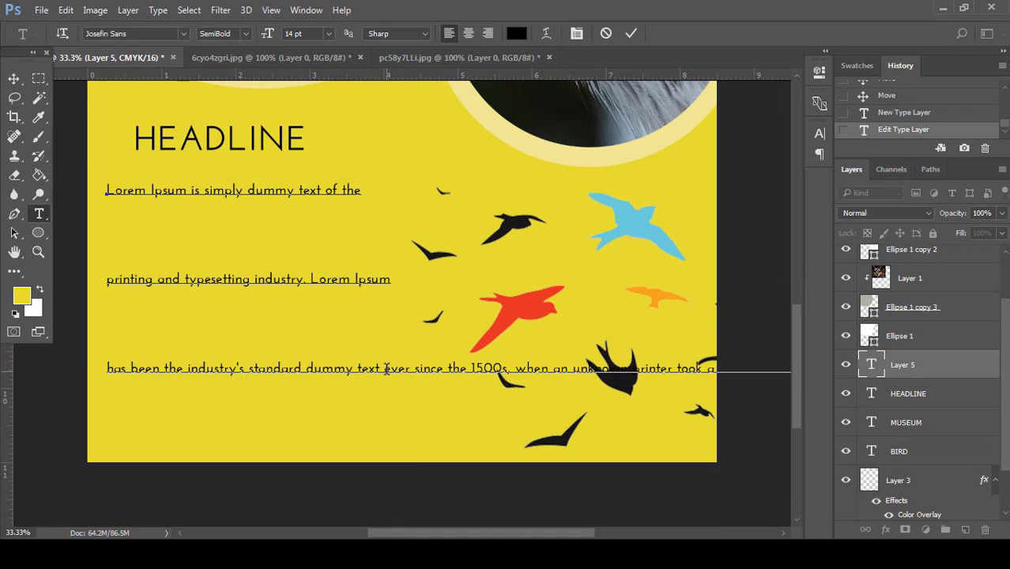
left_click(385, 368)
key("Return")
scroll(389, 384, "down", 1)
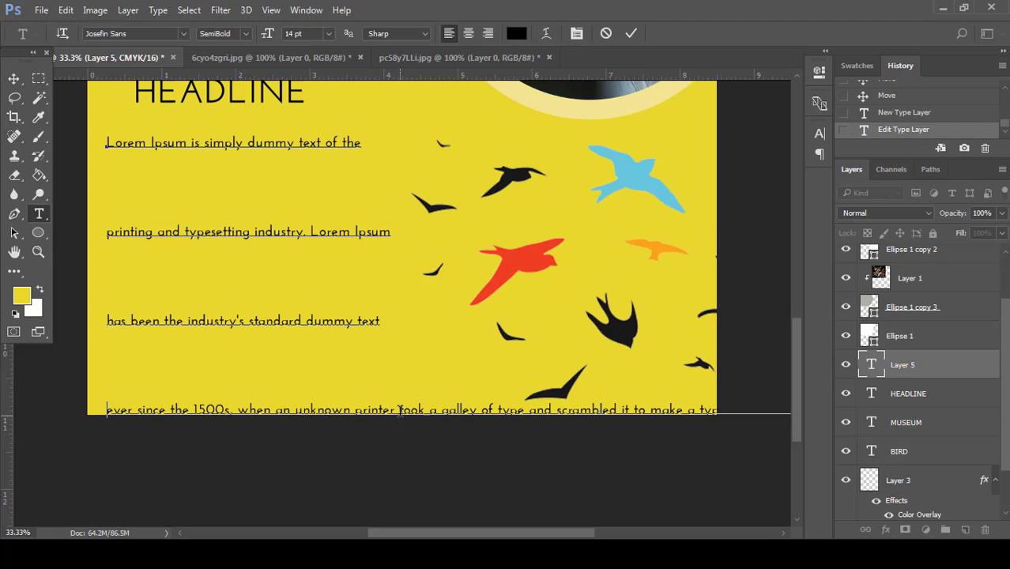
left_click(400, 410)
key("Return")
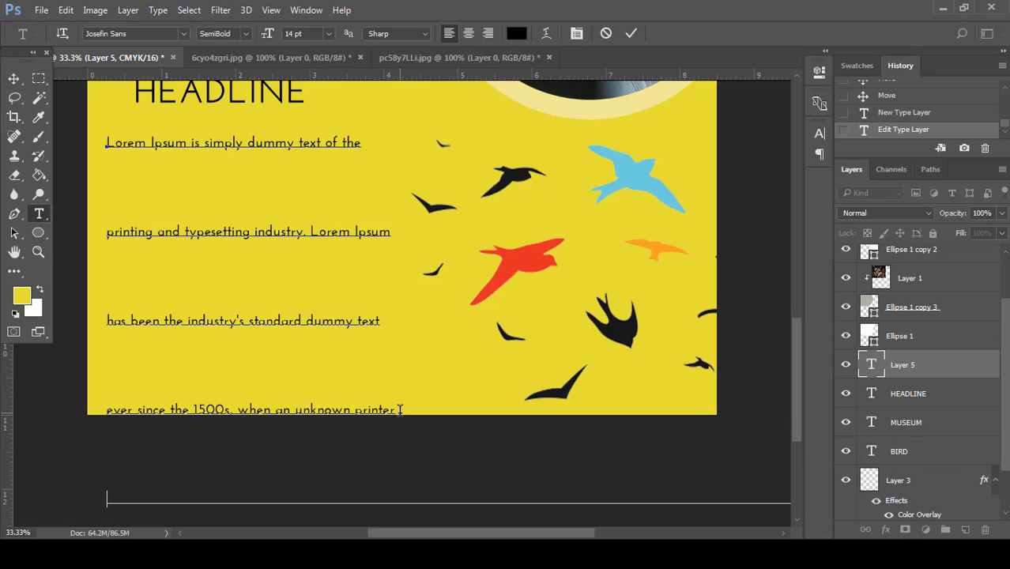
scroll(400, 410, "down", 1)
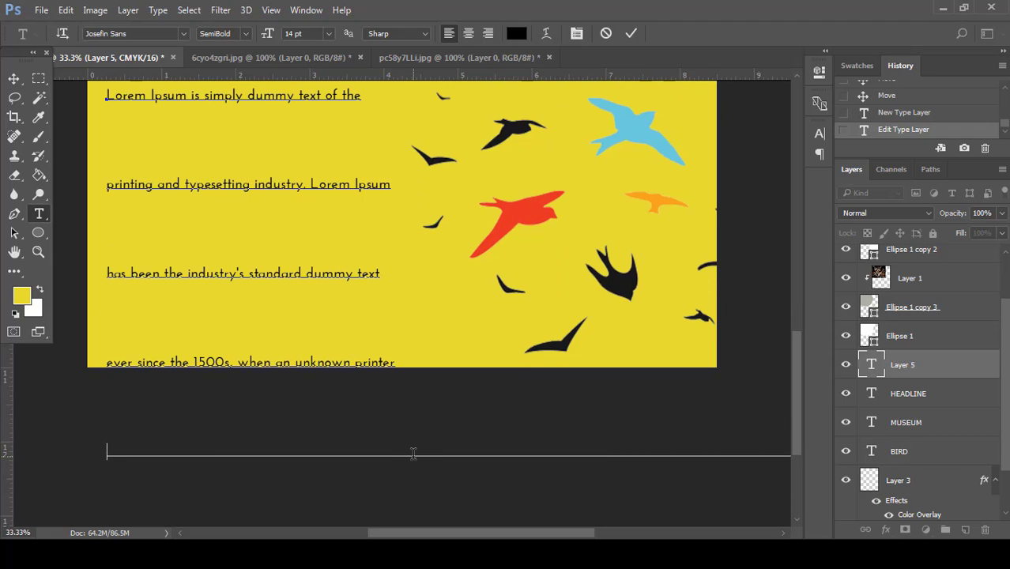
left_click(412, 455)
key("Return")
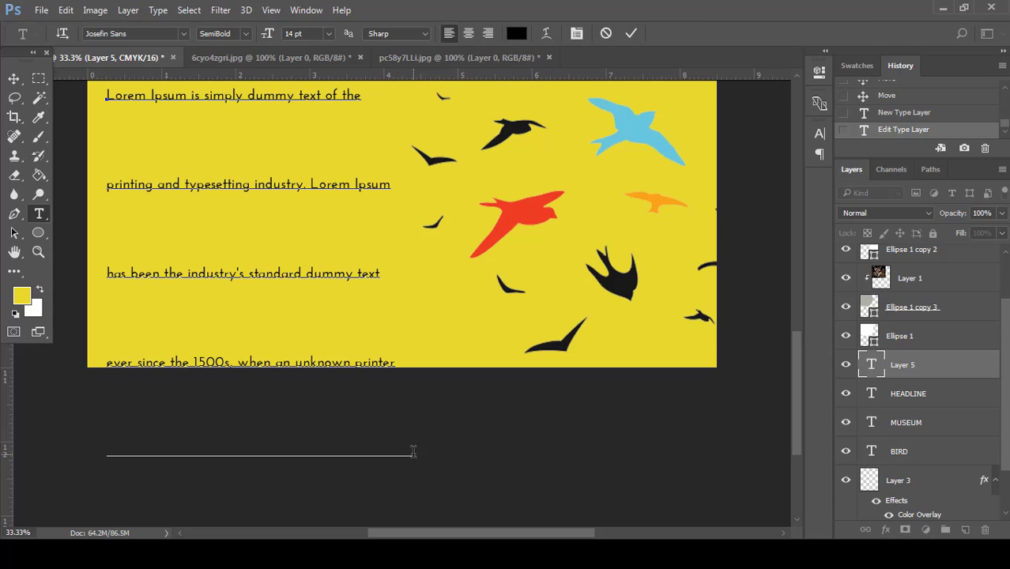
left_click(606, 33)
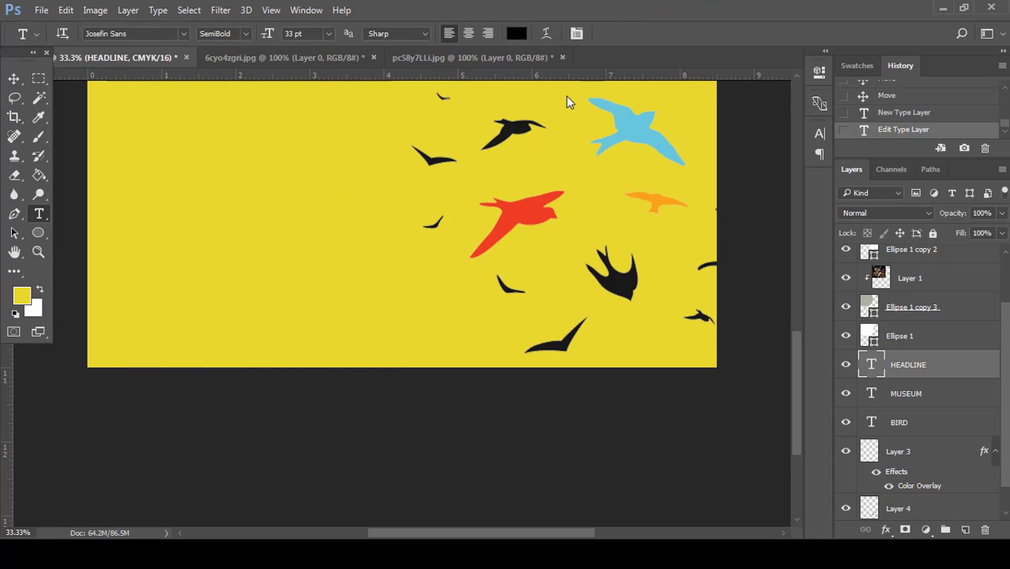
Step: Start a new text line below HEADLINE near the page's left edge, with size 14 pt and font style Regular
scroll(391, 234, "up", 4)
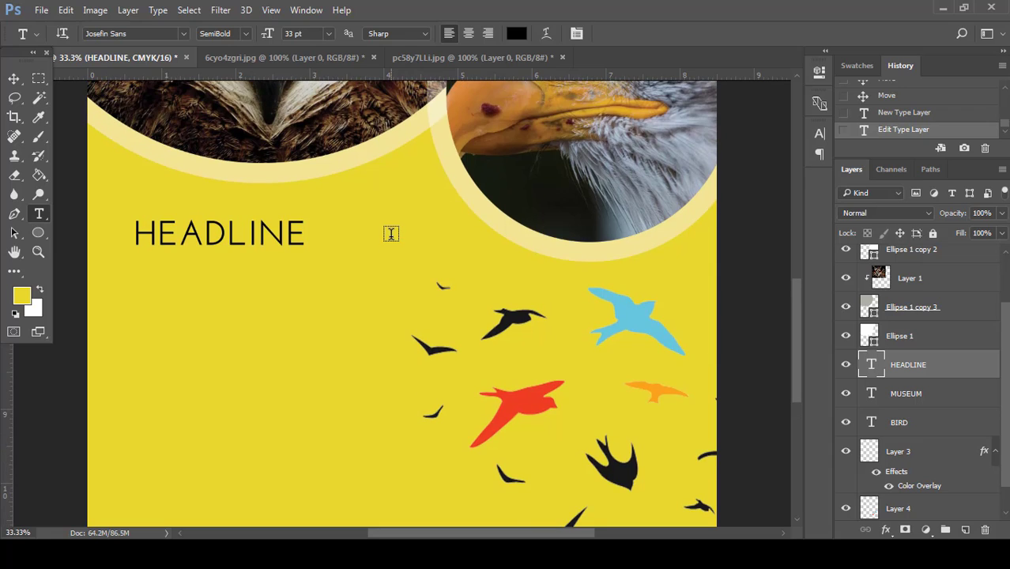
left_click(103, 275)
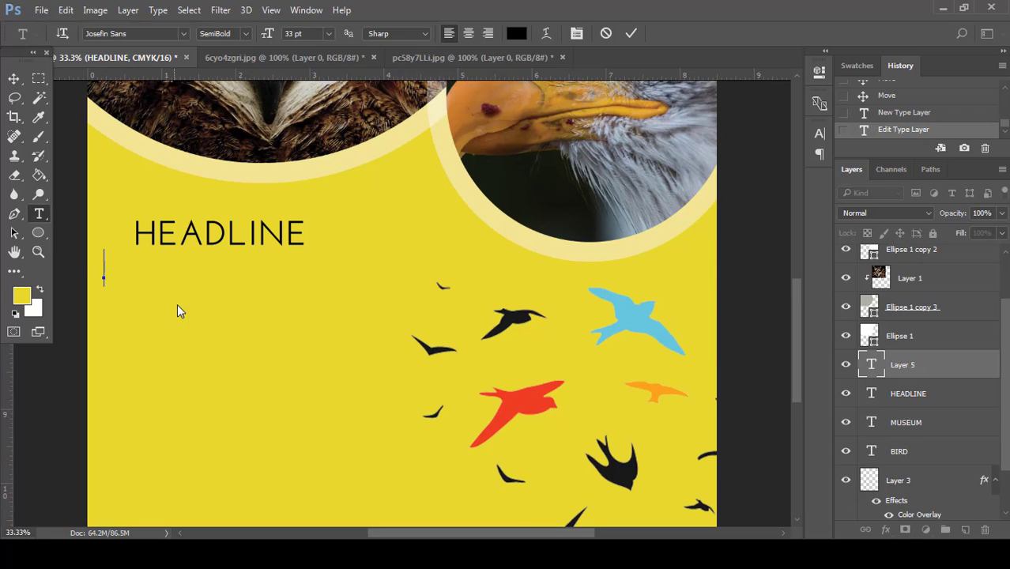
left_click(329, 33)
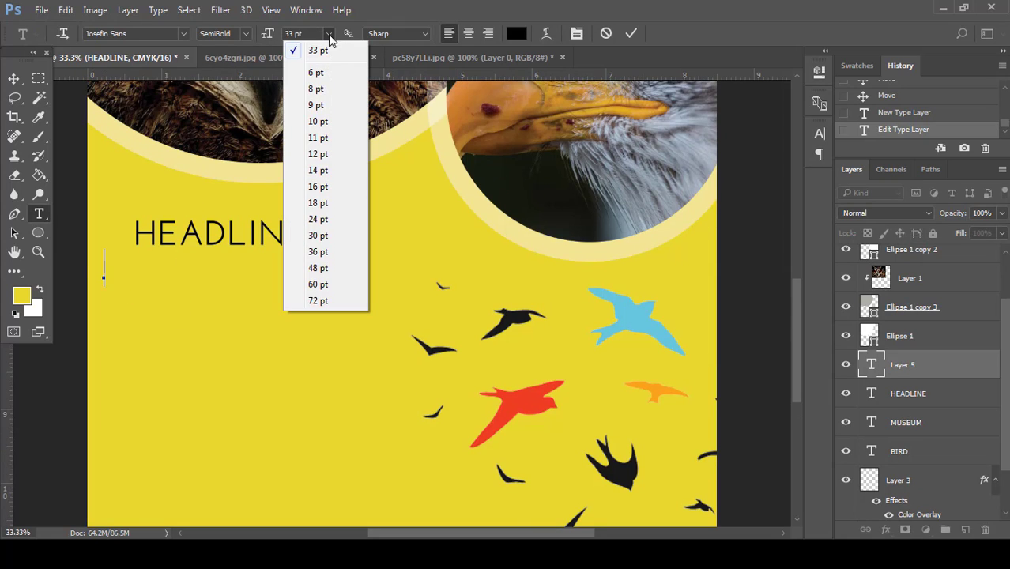
left_click(318, 170)
left_click(248, 34)
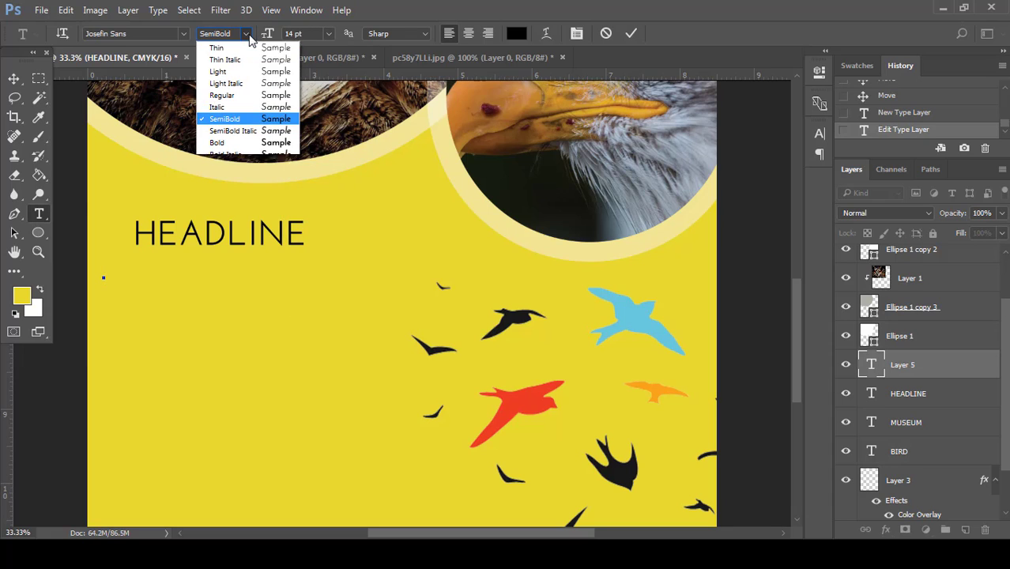
left_click(241, 95)
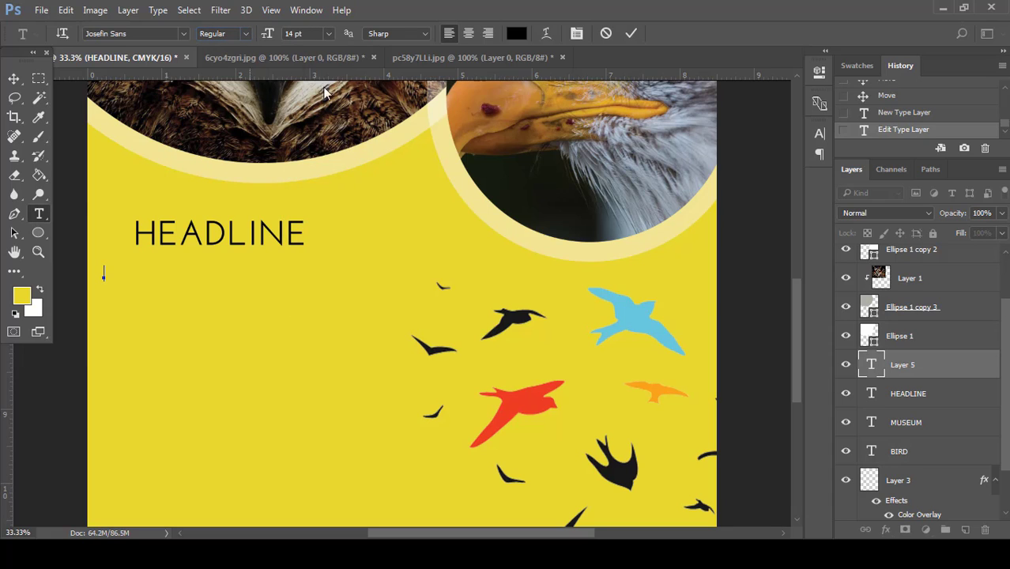
Step: Set the new text's leading to 17.61 pt and paste the copied Lorem Ipsum paragraph
left_click(576, 33)
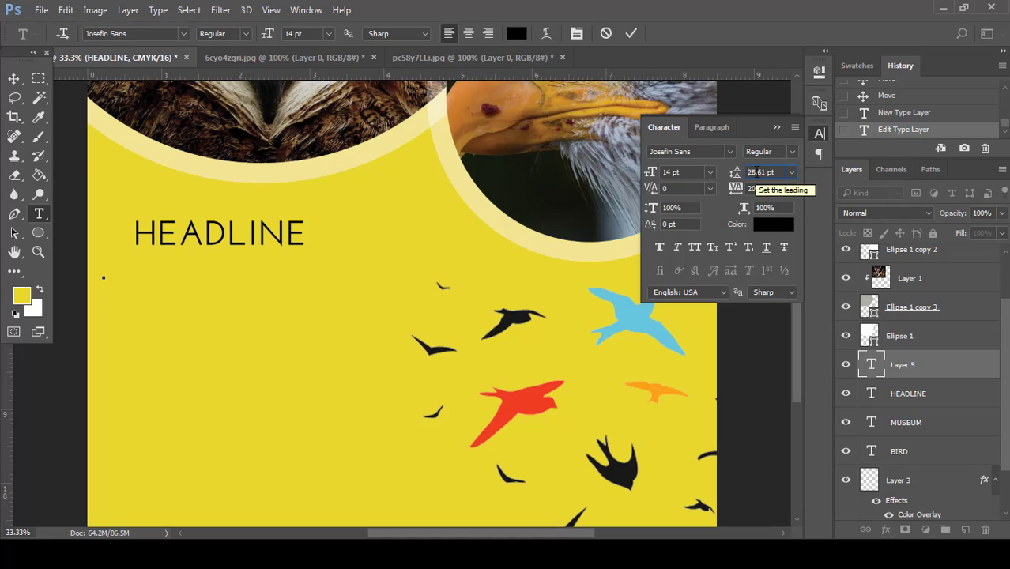
key("Down")
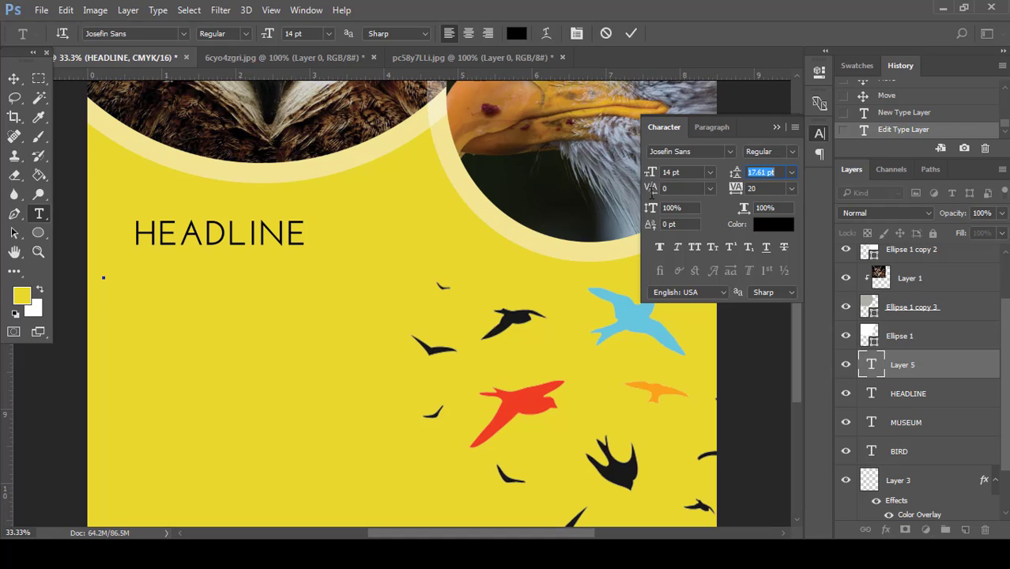
right_click(104, 273)
left_click(136, 271)
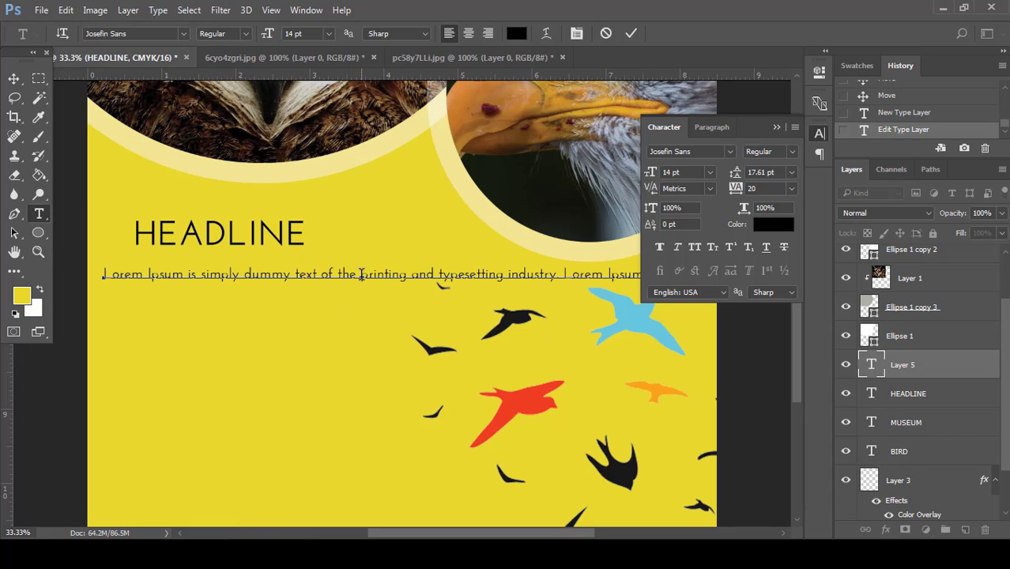
Step: Break the pasted Lorem Ipsum text into 14 short lines, forming a narrow column below HEADLINE, and commit the text
left_click(362, 274)
key("Return")
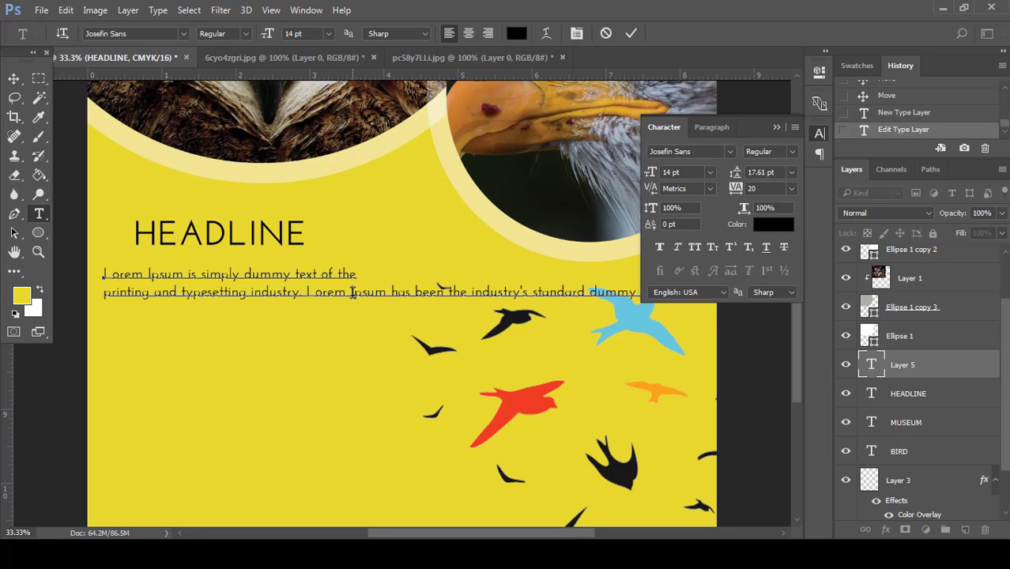
left_click(352, 291)
key("Return")
left_click(343, 310)
key("Return")
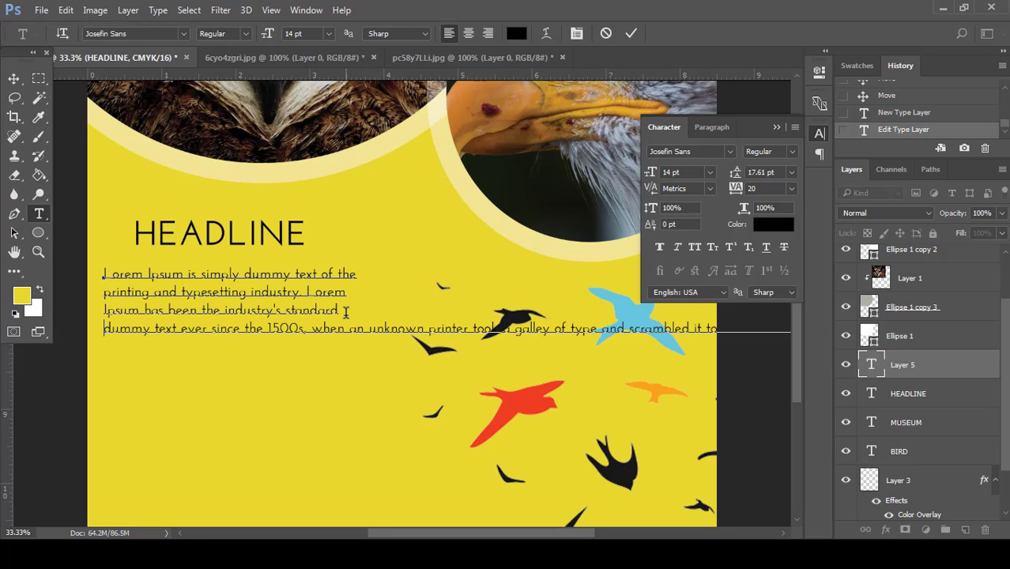
left_click(350, 329)
key("Return")
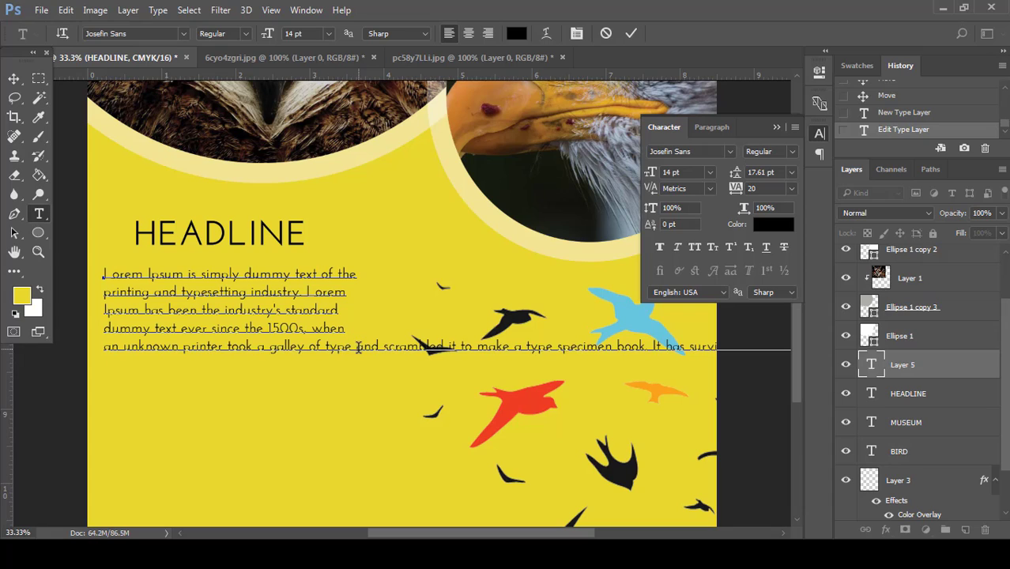
left_click(354, 346)
key("Return")
left_click(363, 365)
key("Return")
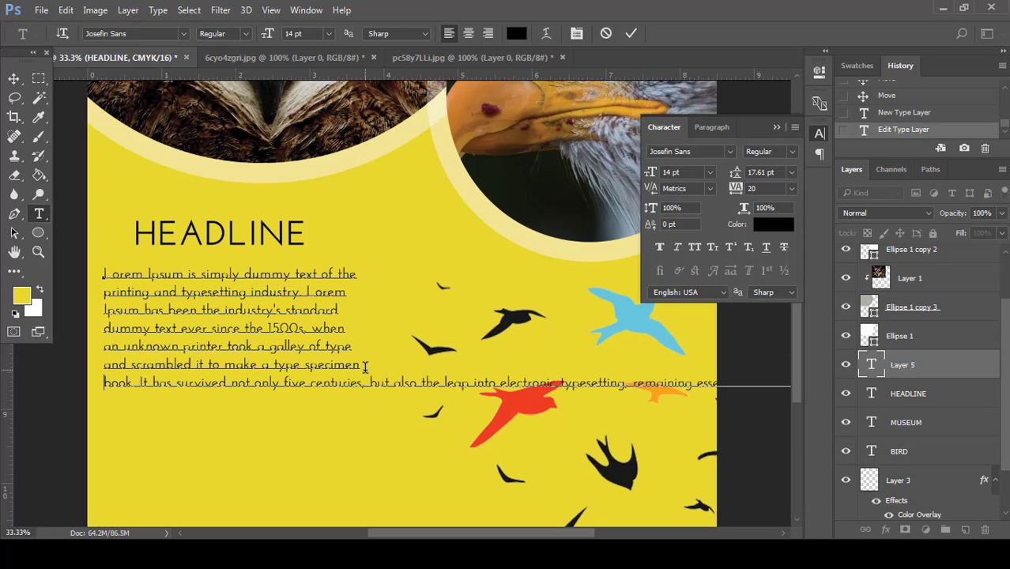
left_click(368, 383)
key("Return")
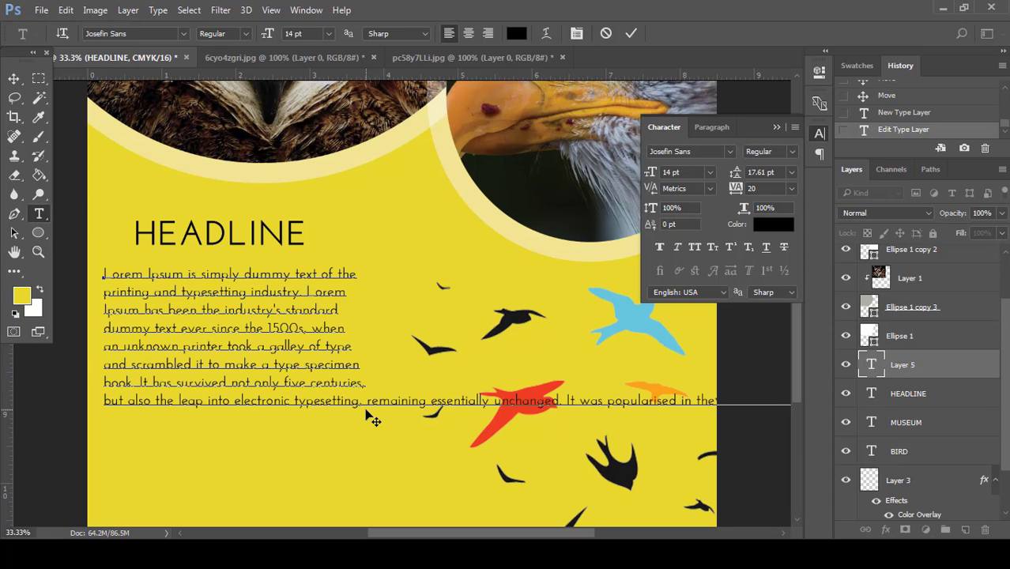
left_click(366, 401)
key("Return")
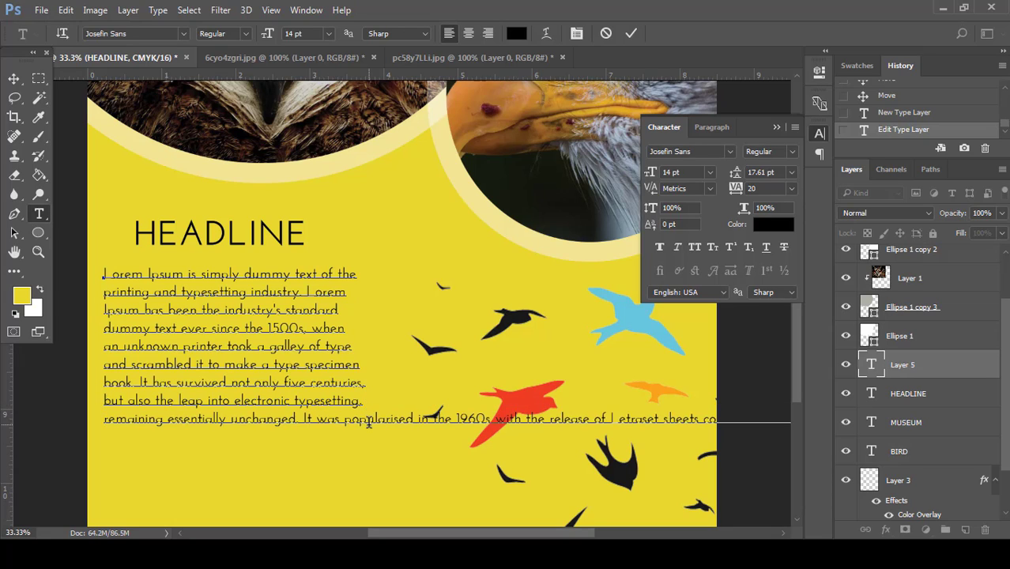
left_click(344, 420)
key("Return")
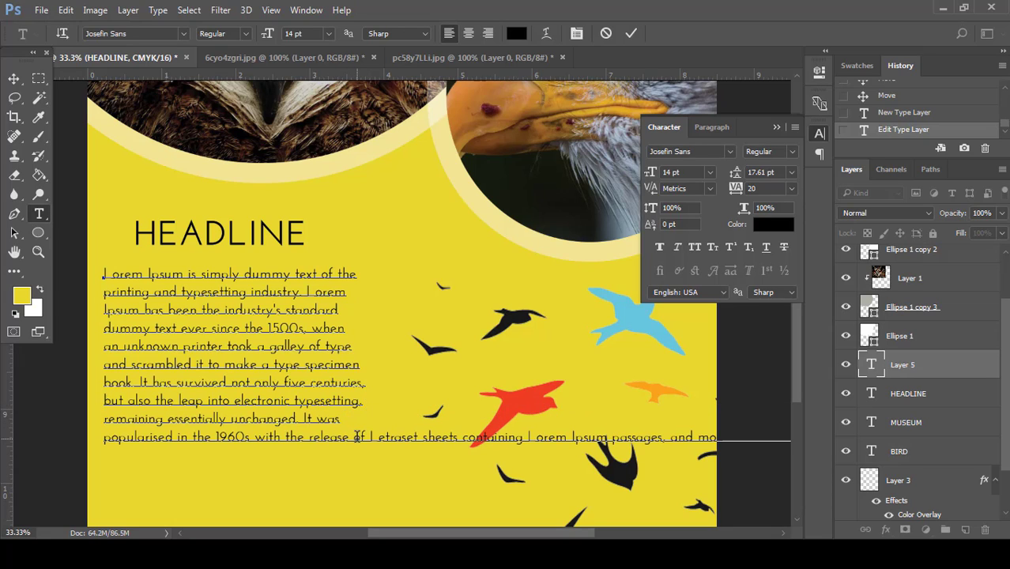
left_click(370, 437)
key("Return")
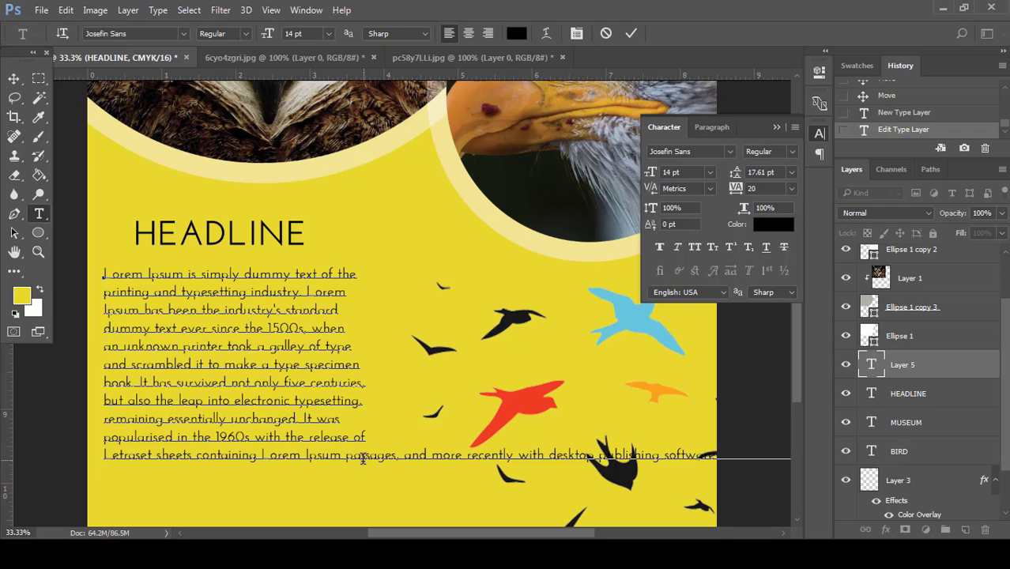
left_click(403, 455)
key("Return")
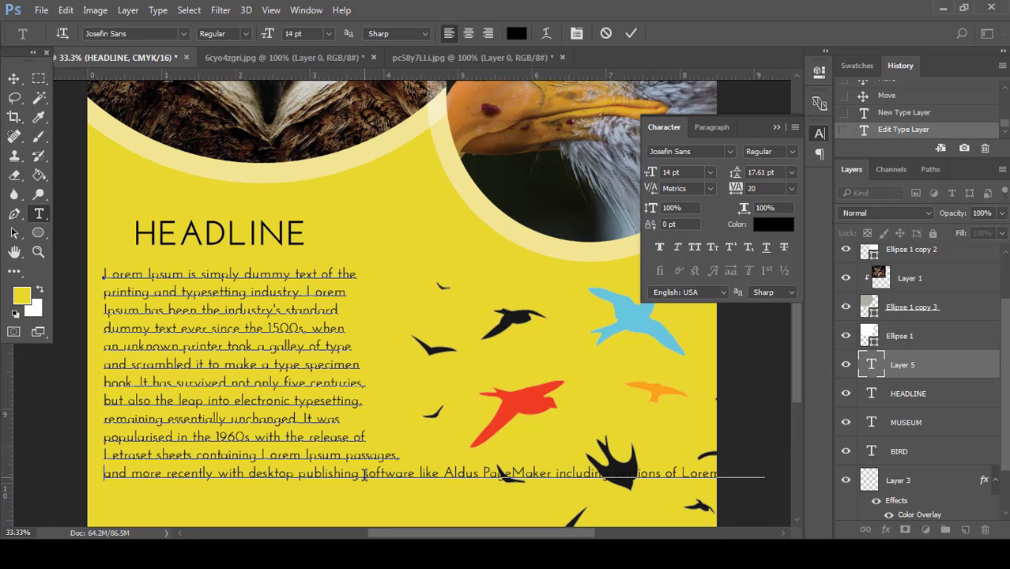
left_click(363, 473)
key("Return")
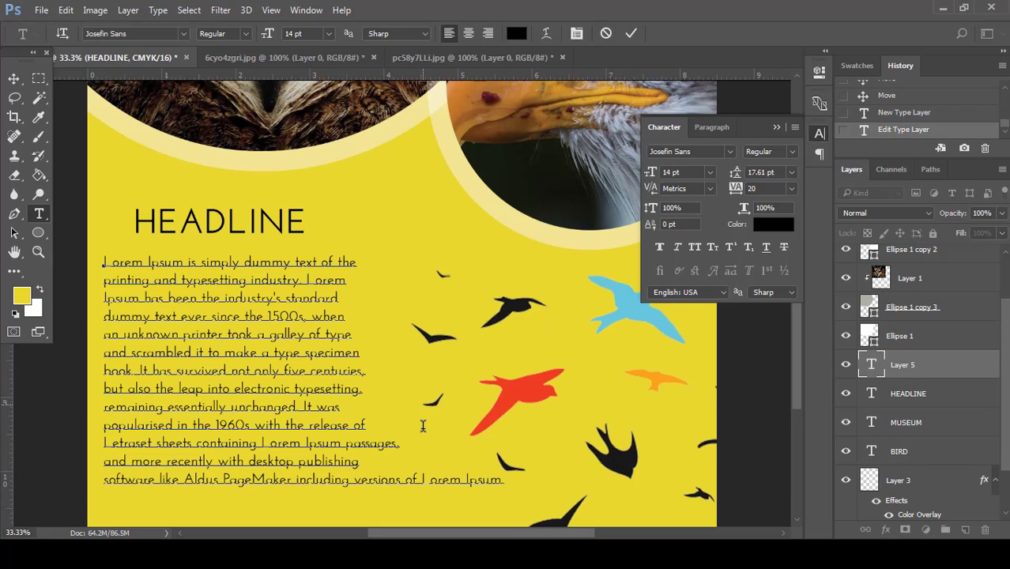
scroll(362, 443, "down", 2)
left_click(354, 409)
key("Return")
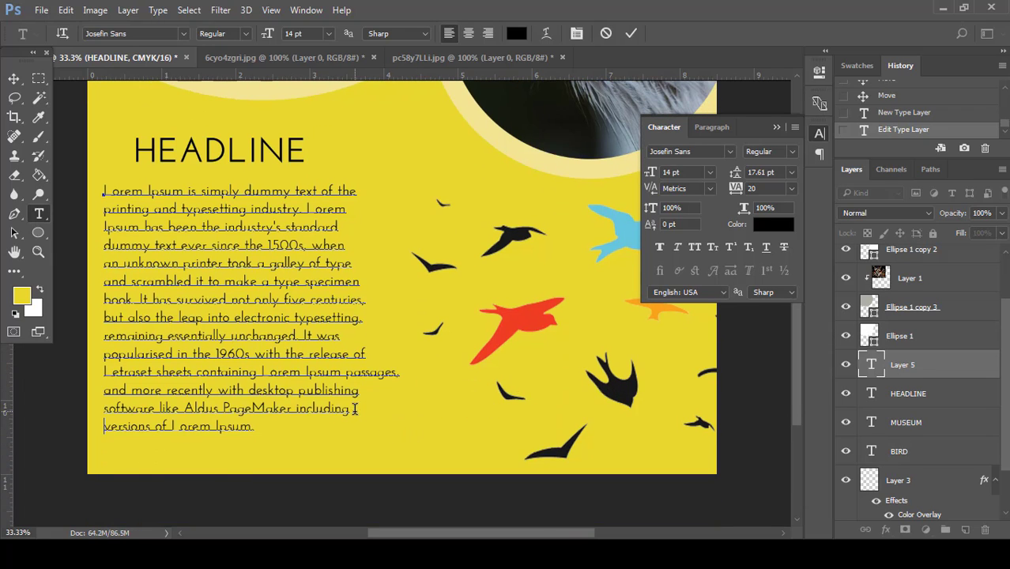
left_click(775, 128)
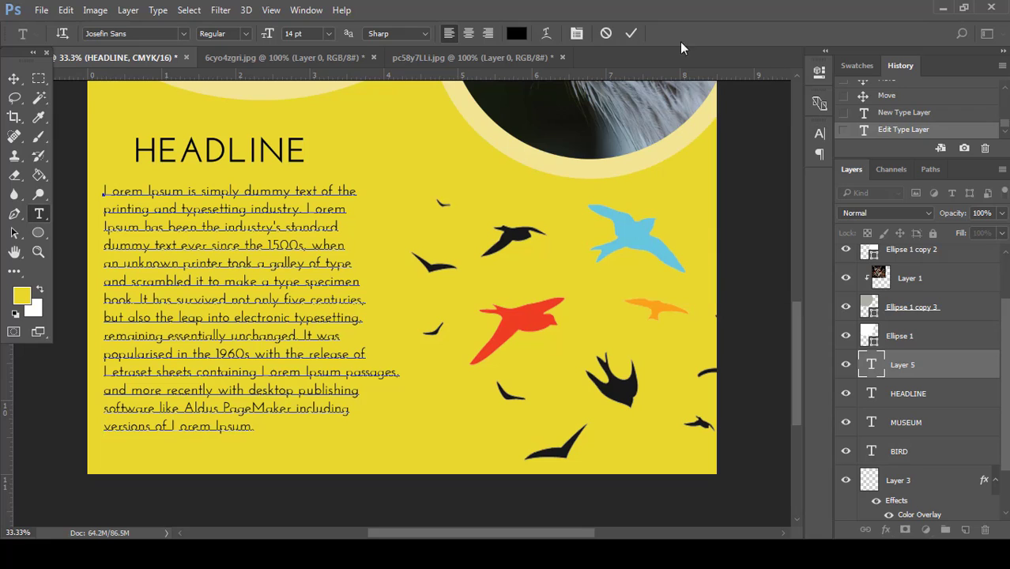
left_click(631, 34)
Step: Move the Lorem Ipsum paragraph slightly right and shift HEADLINE left to line up with the paragraph's left edge
left_click(13, 78)
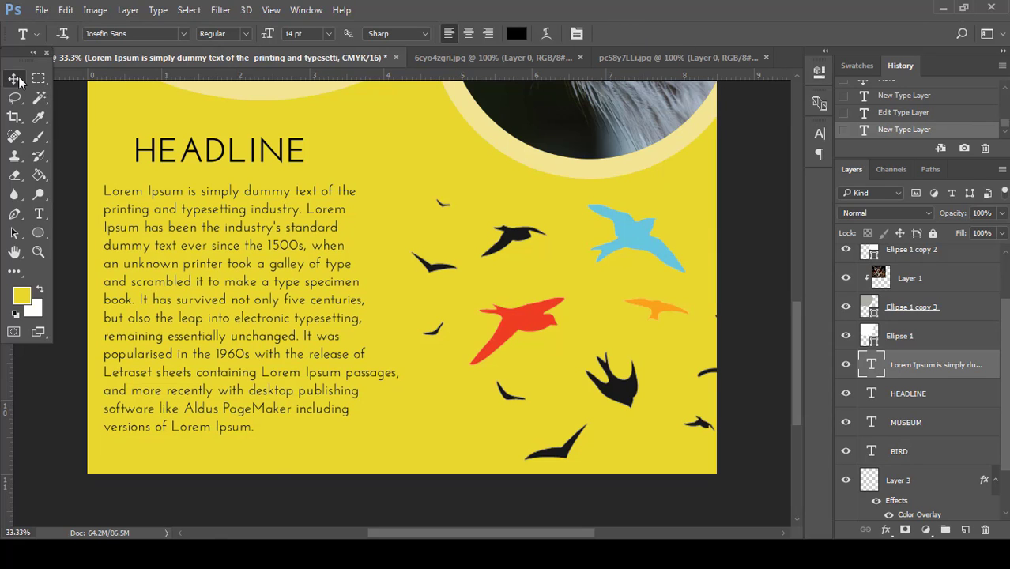
mouse_move(221, 433)
left_mouse_down()
mouse_move(224, 443)
mouse_move(228, 431)
left_mouse_up()
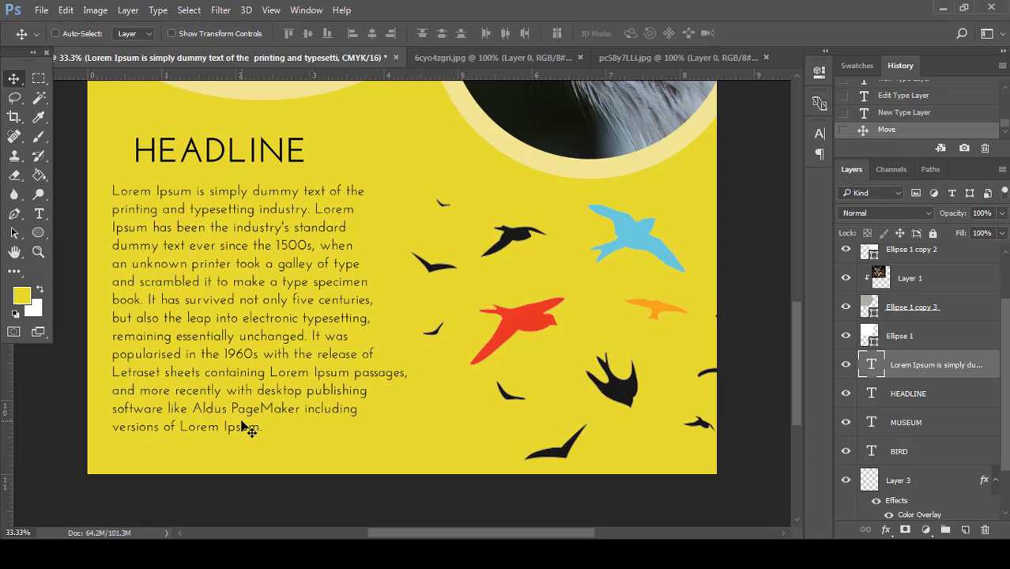
left_click(39, 214)
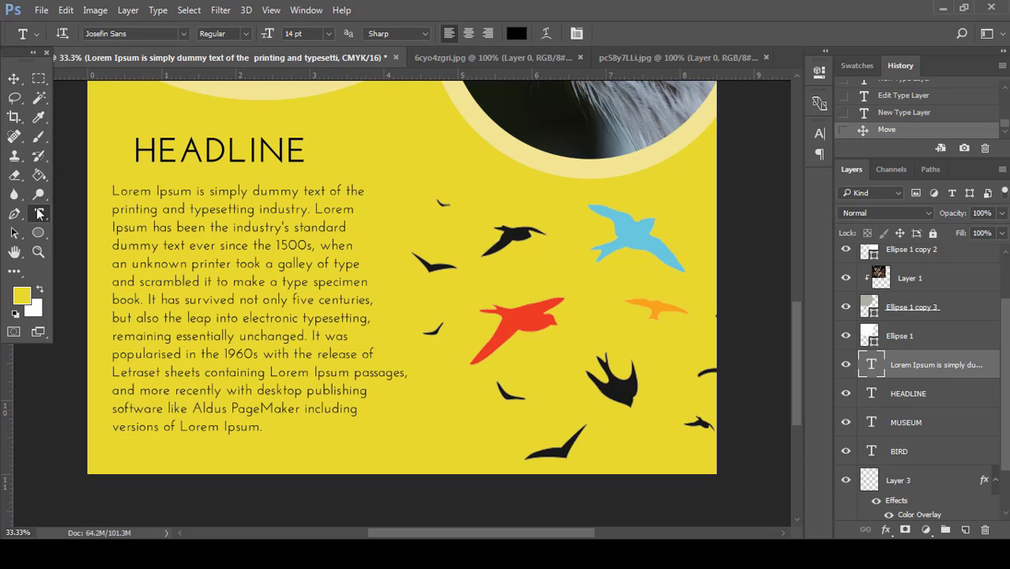
left_click(957, 396)
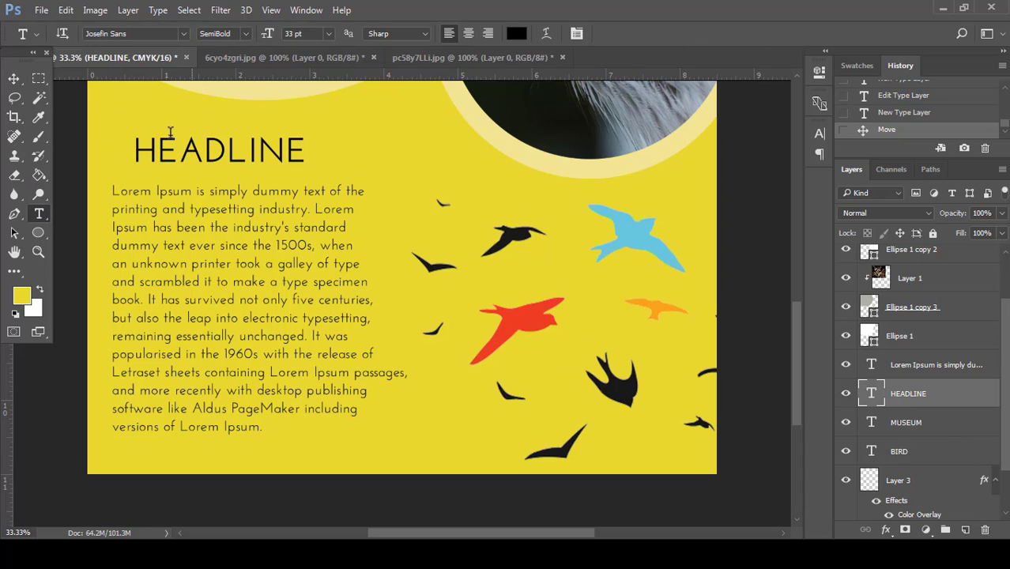
left_click_drag(136, 149, 325, 148)
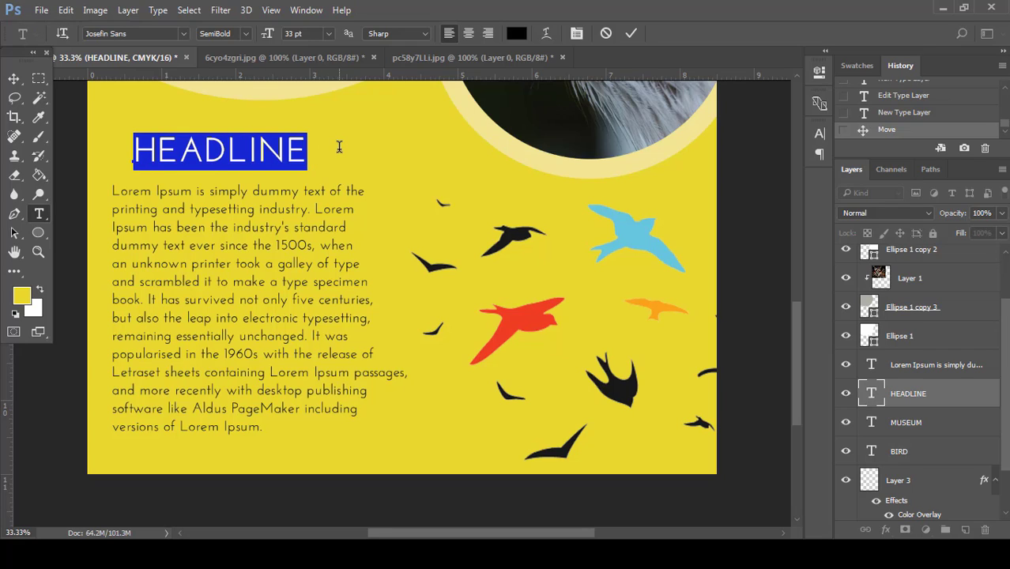
left_click_drag(296, 183, 274, 184)
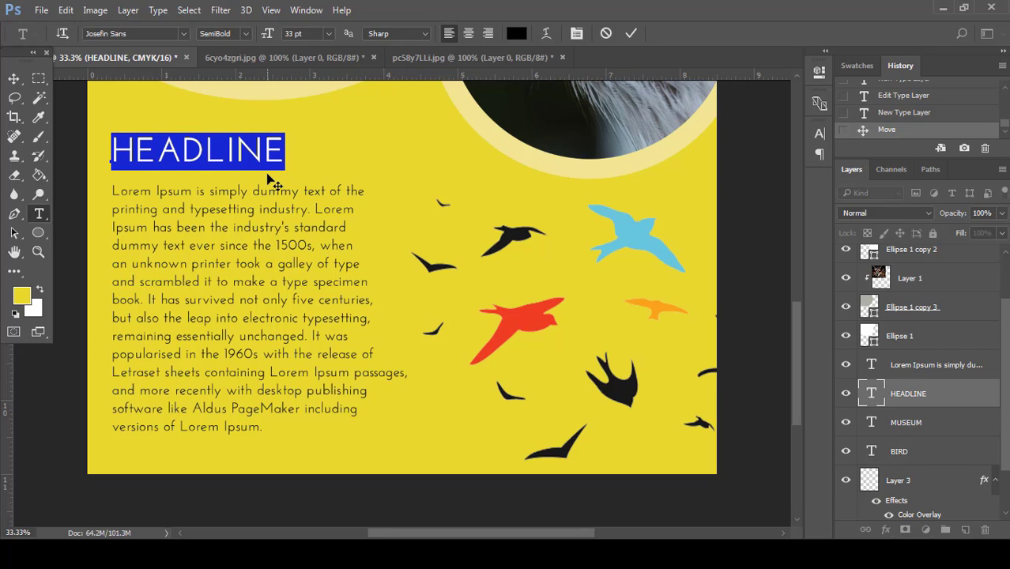
left_click(630, 34)
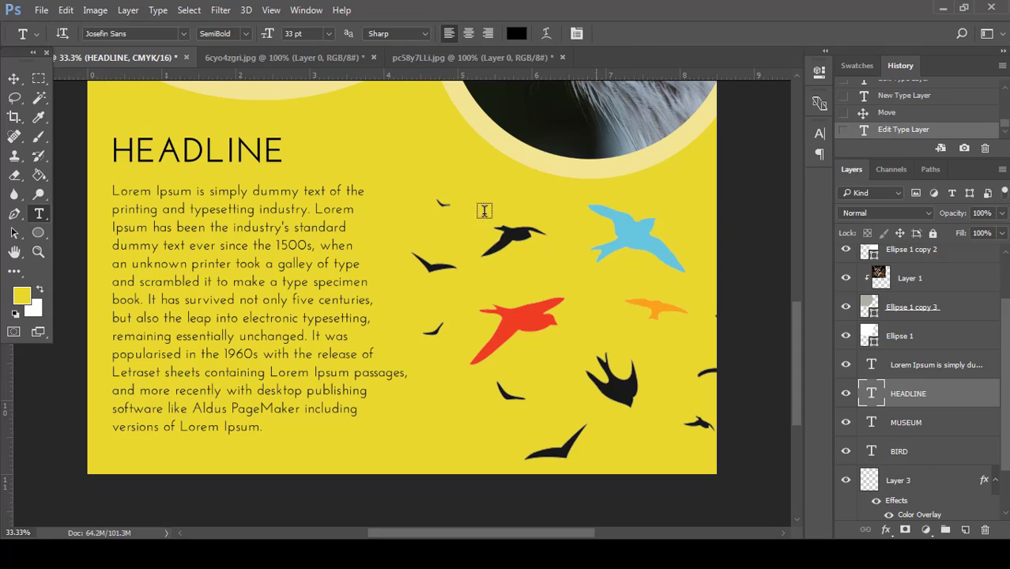
Step: Place a vertical guide about 0.3 inch from the page's left edge and nudge HEADLINE left onto it
left_click(13, 78)
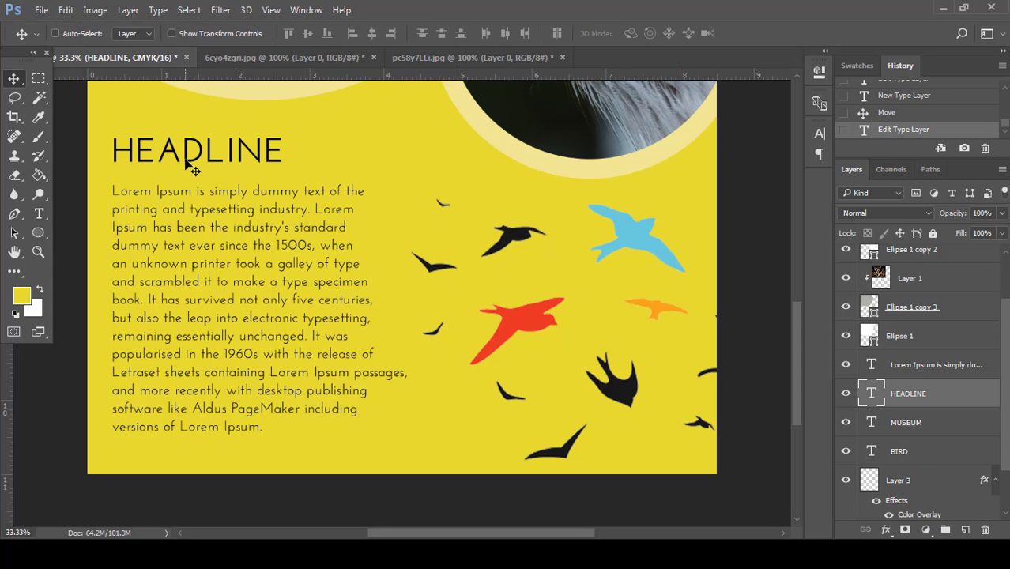
left_click_drag(9, 403, 111, 393)
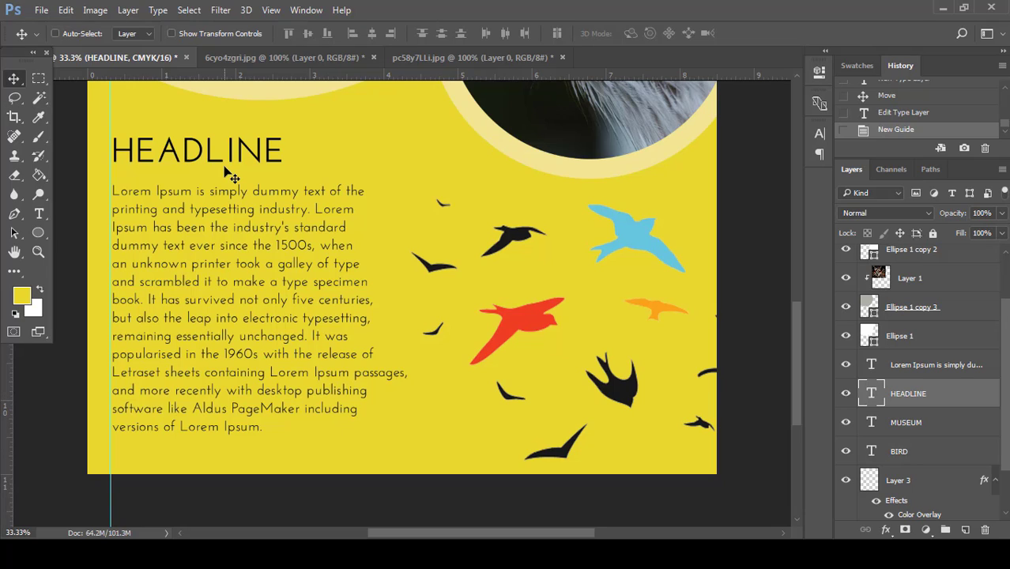
key("shift+Left")
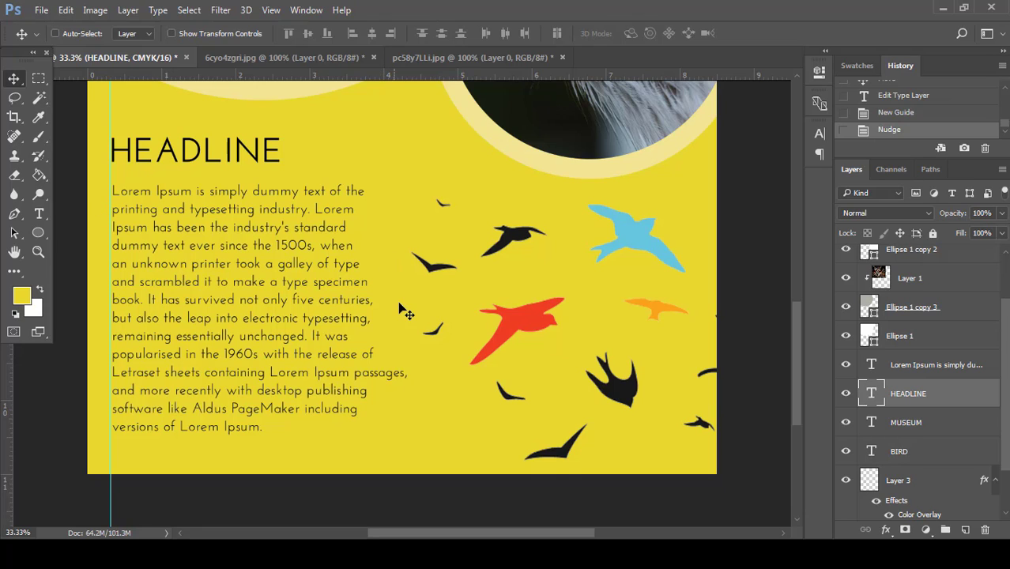
Step: Try white (ffffff) as the whole Lorem Ipsum paragraph's text colour and return it to black (000000)
scroll(399, 305, "up", 5)
scroll(399, 305, "down", 4)
left_click(38, 216)
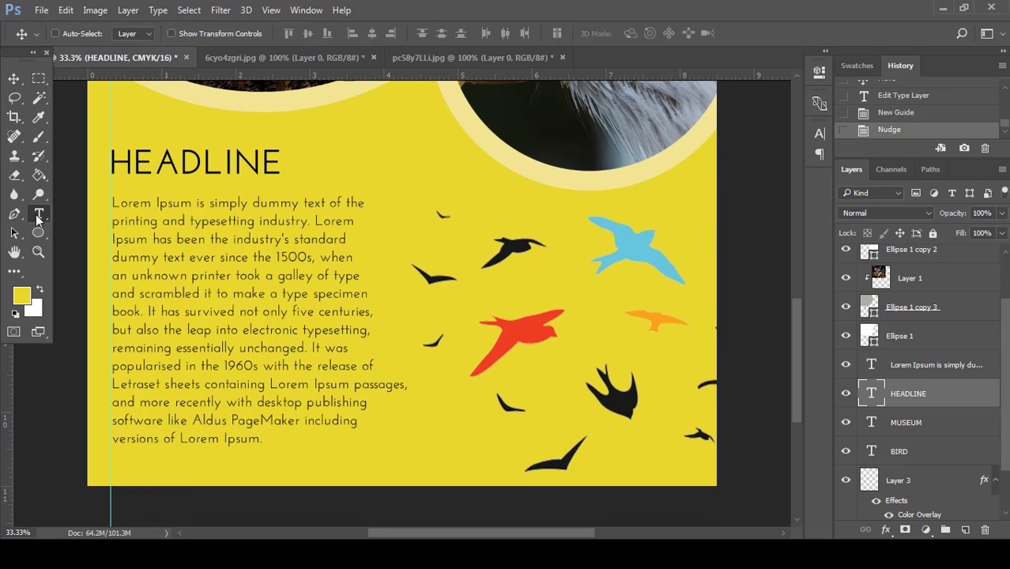
left_click_drag(112, 201, 511, 440)
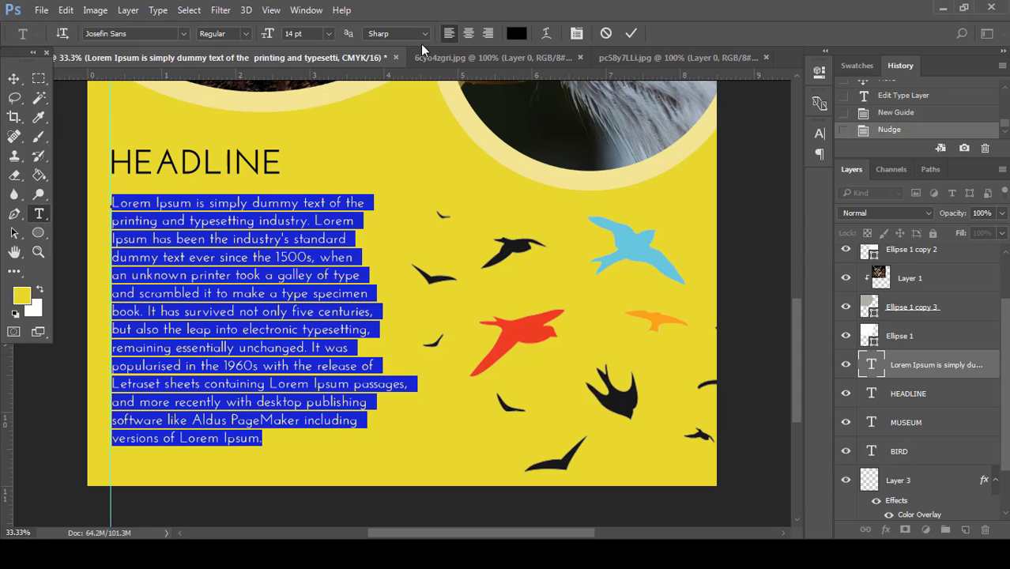
left_click(518, 33)
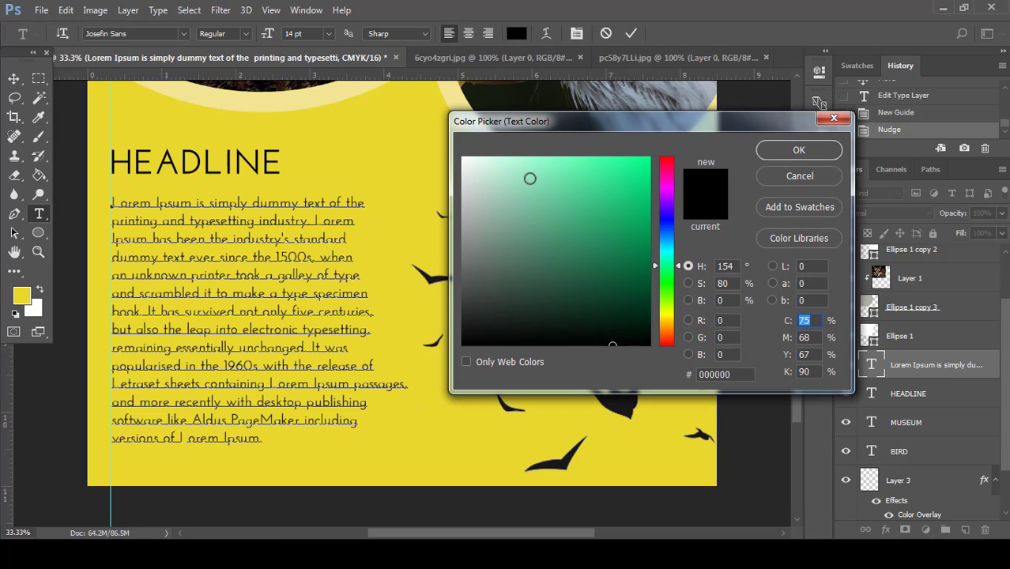
left_click_drag(528, 179, 397, 130)
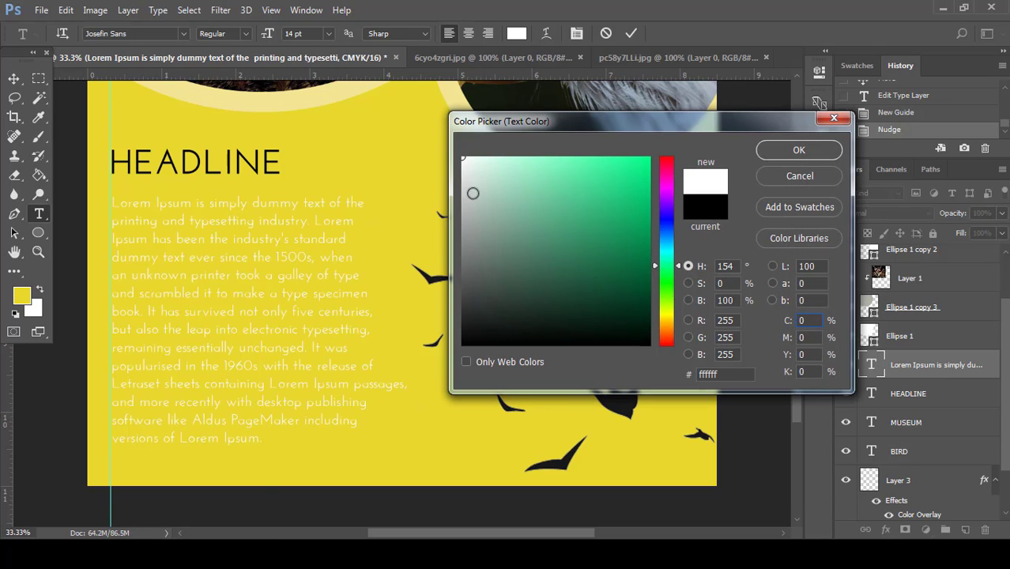
left_click_drag(474, 192, 446, 364)
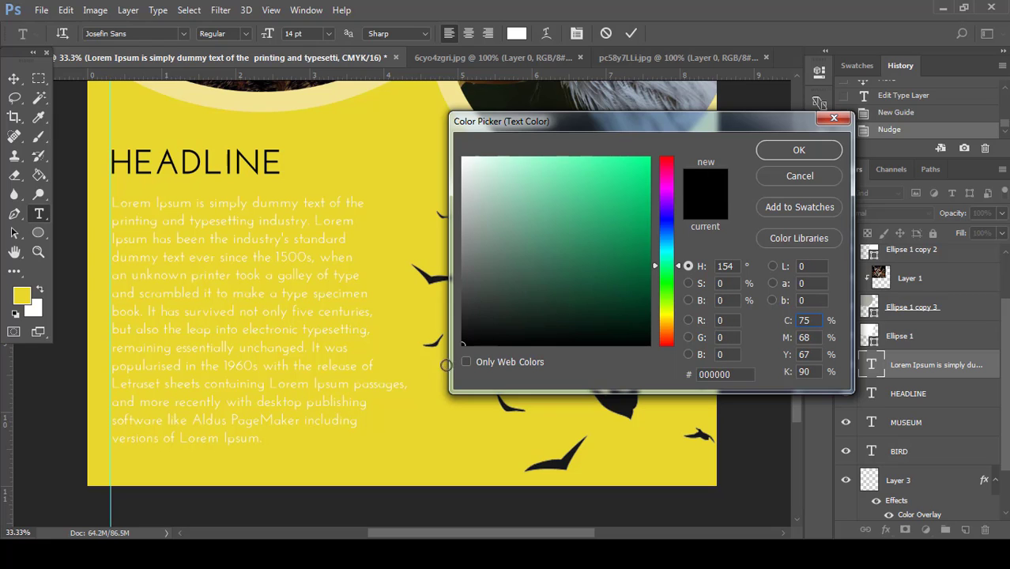
left_click(779, 153)
left_click(630, 33)
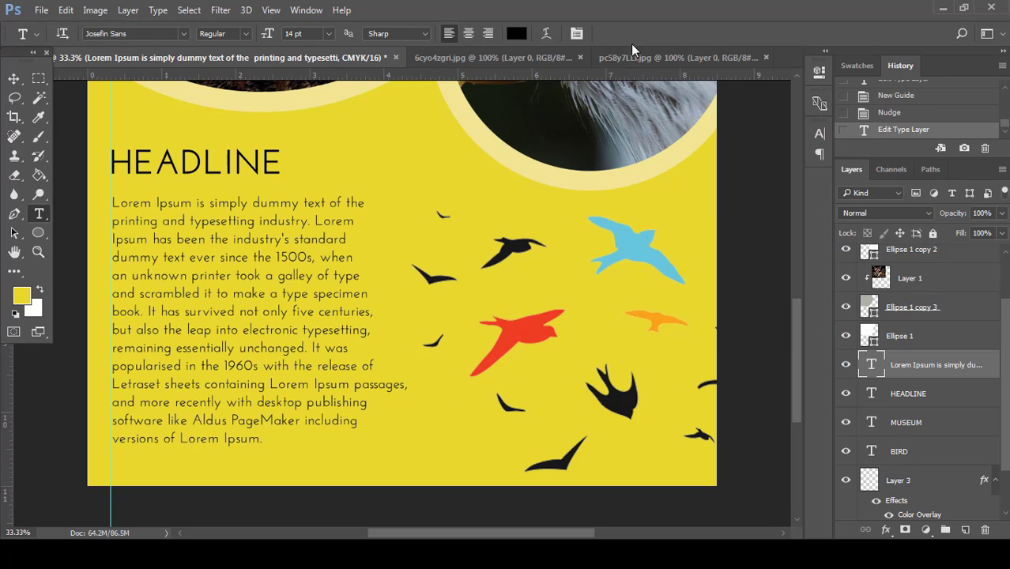
Step: View the whole page to check the overall layout of photos, logo, birds and text
left_click(14, 78)
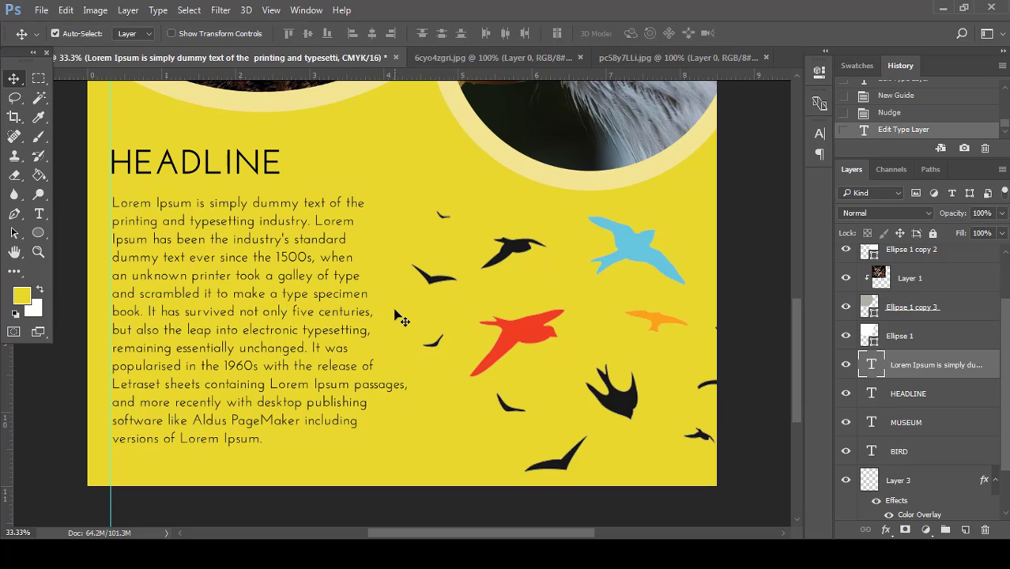
key("ctrl+minus")
key("ctrl+minus")
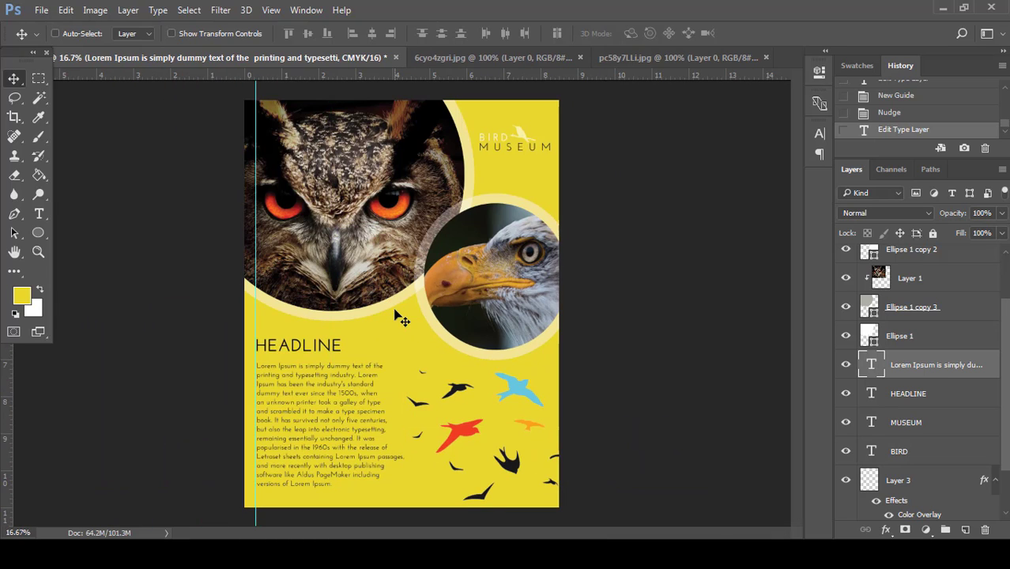